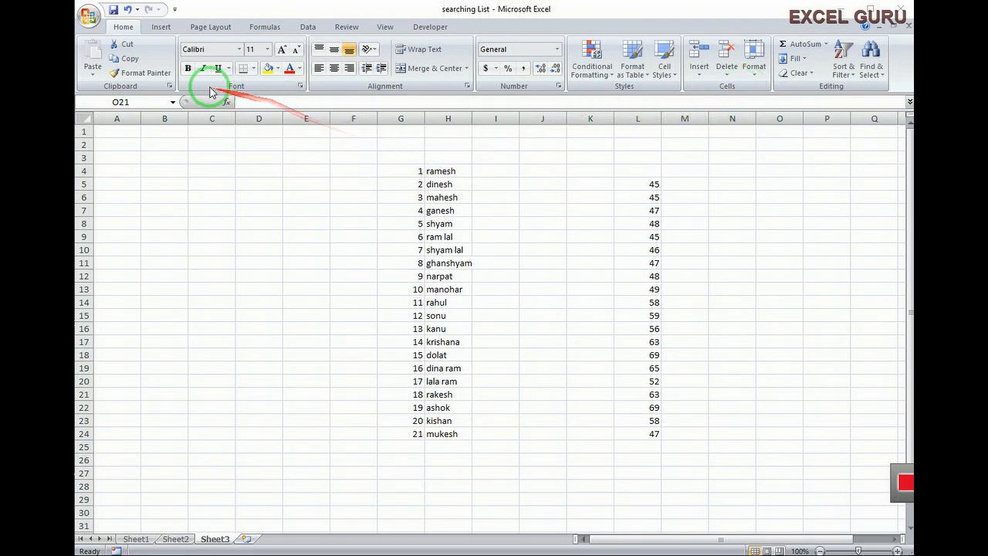
View the Popular settings in Excel Options and close them without changing anything.
click(89, 23)
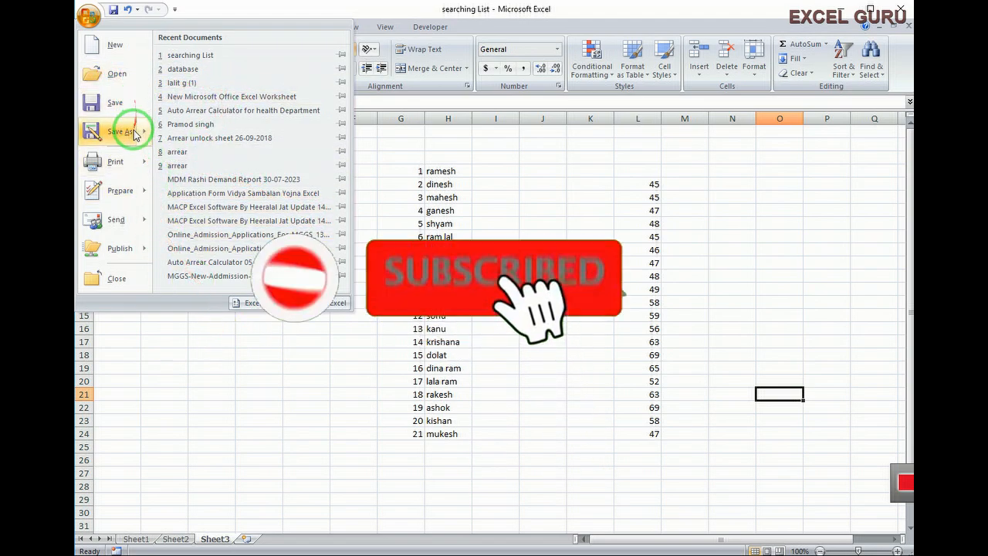
mouse_move(132, 179)
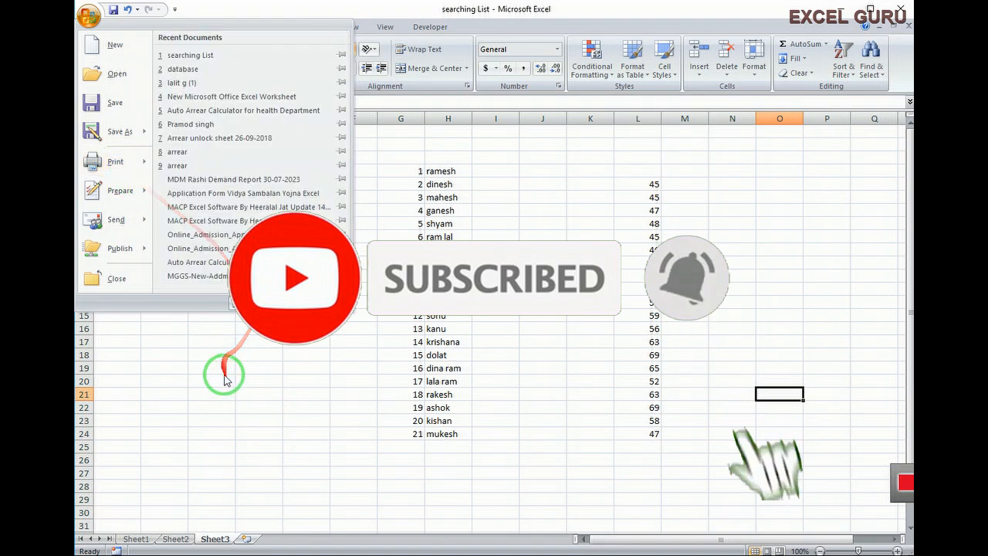
click(223, 374)
click(89, 15)
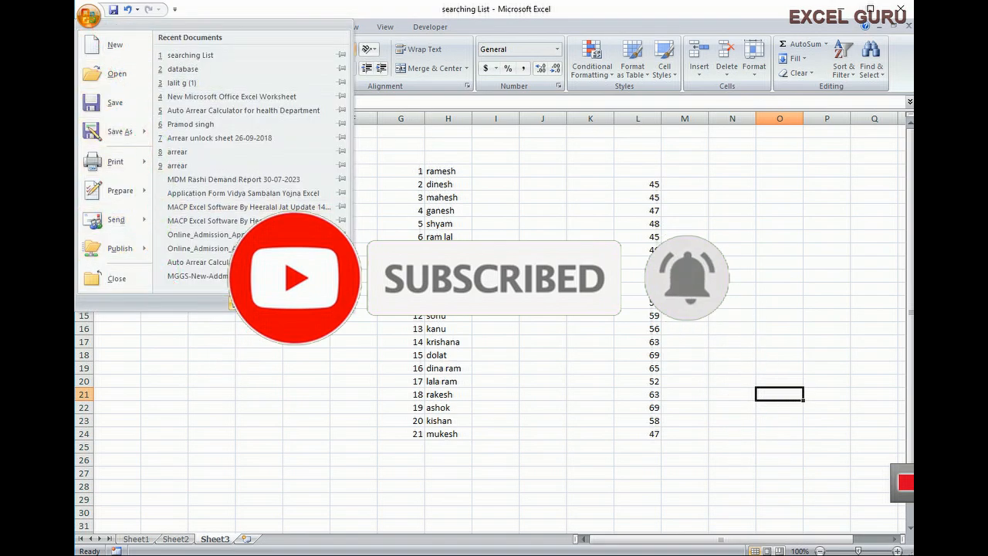
click(272, 303)
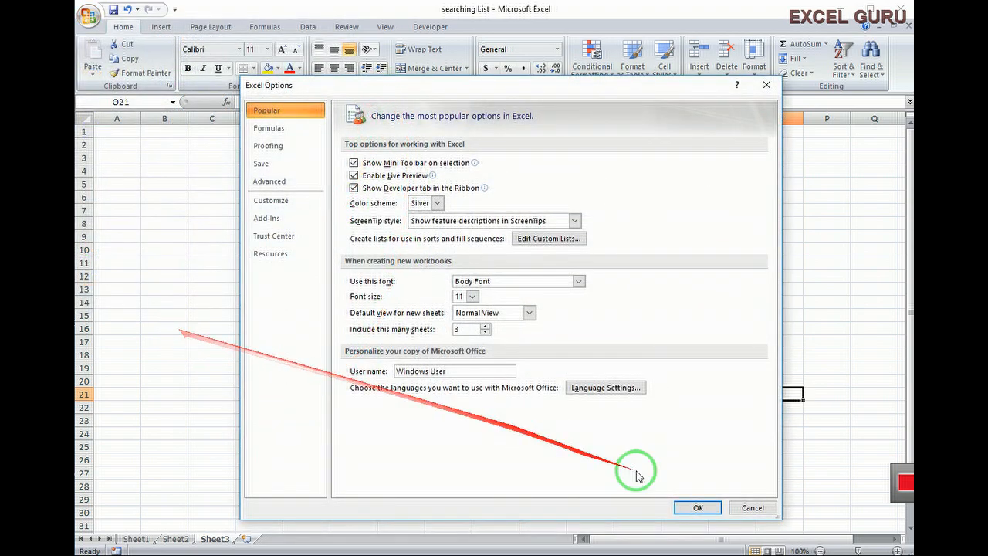
click(753, 507)
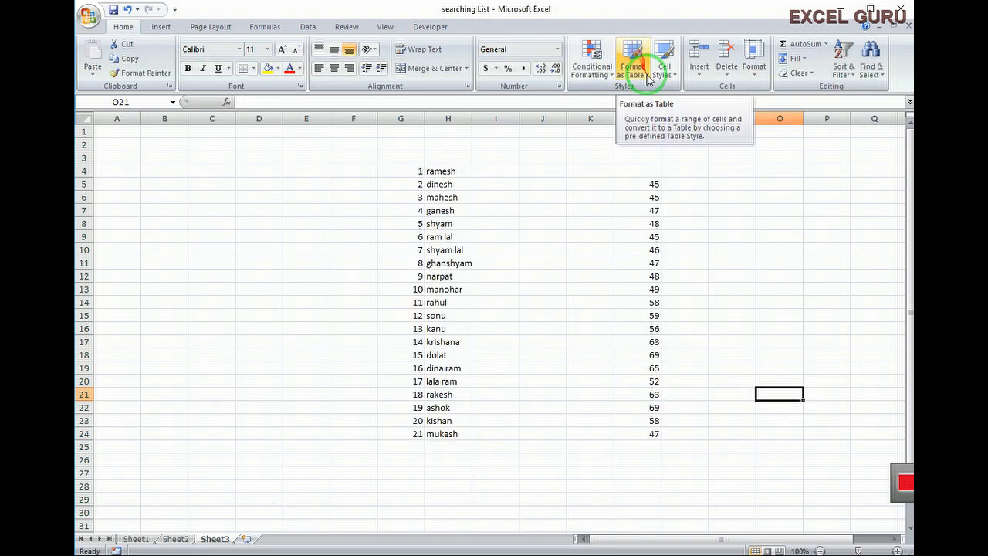
click(647, 75)
click(648, 75)
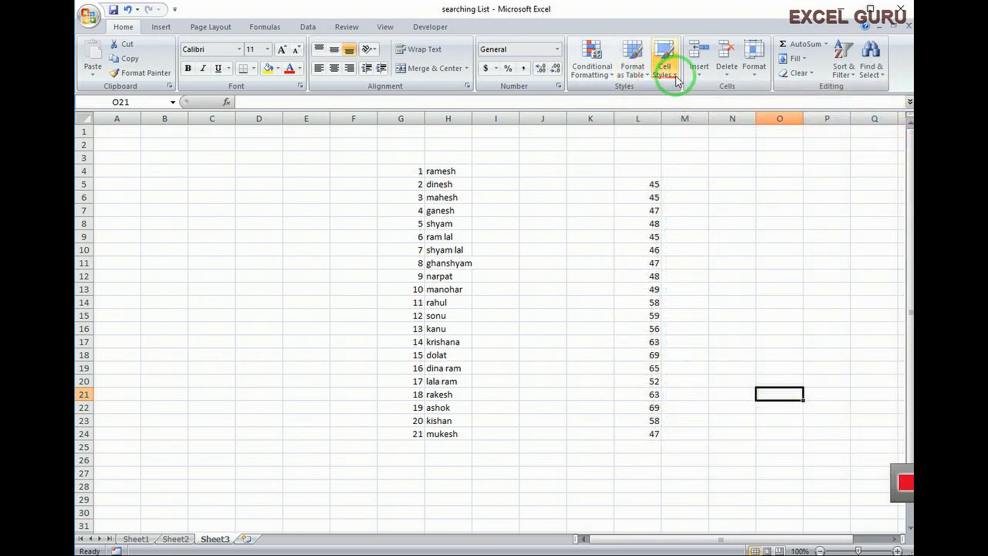
click(676, 80)
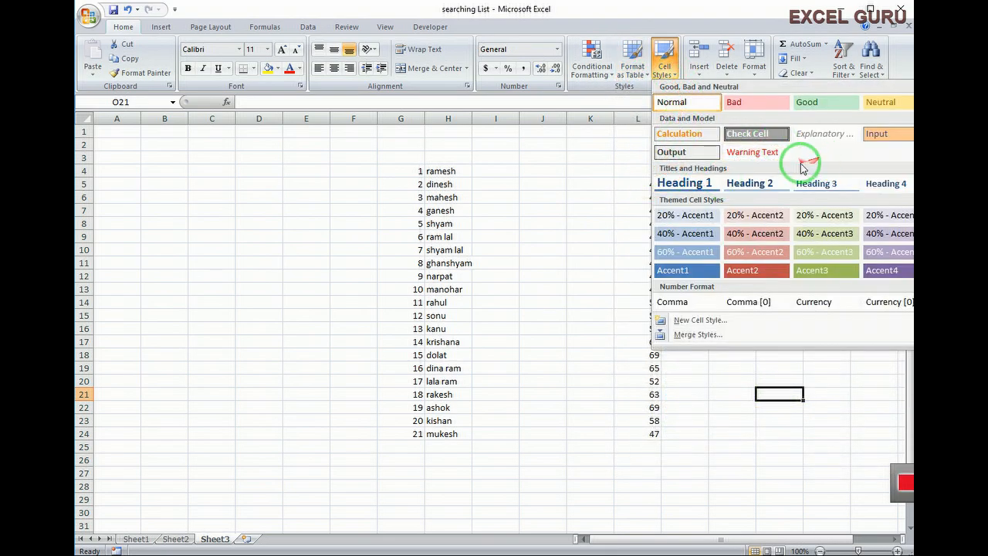
click(575, 234)
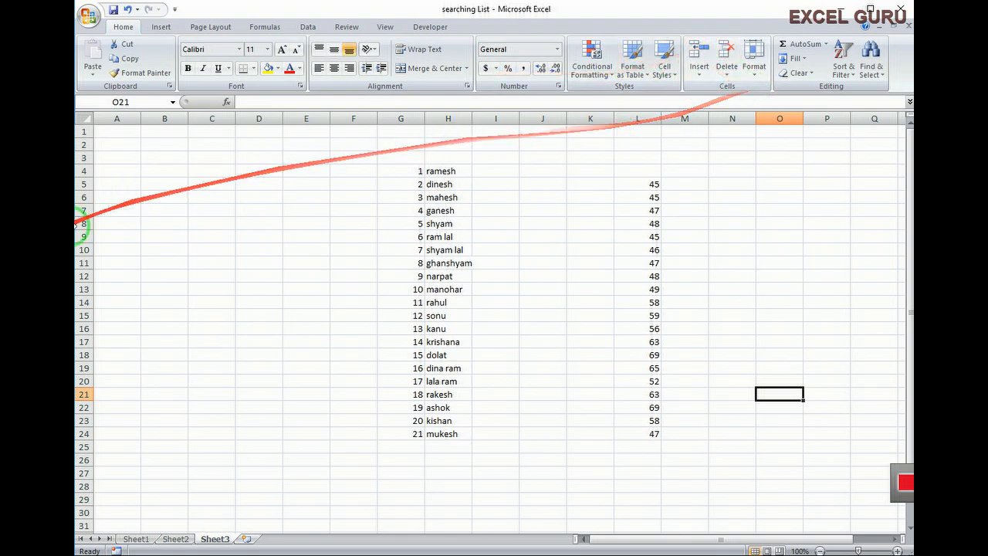
click(828, 48)
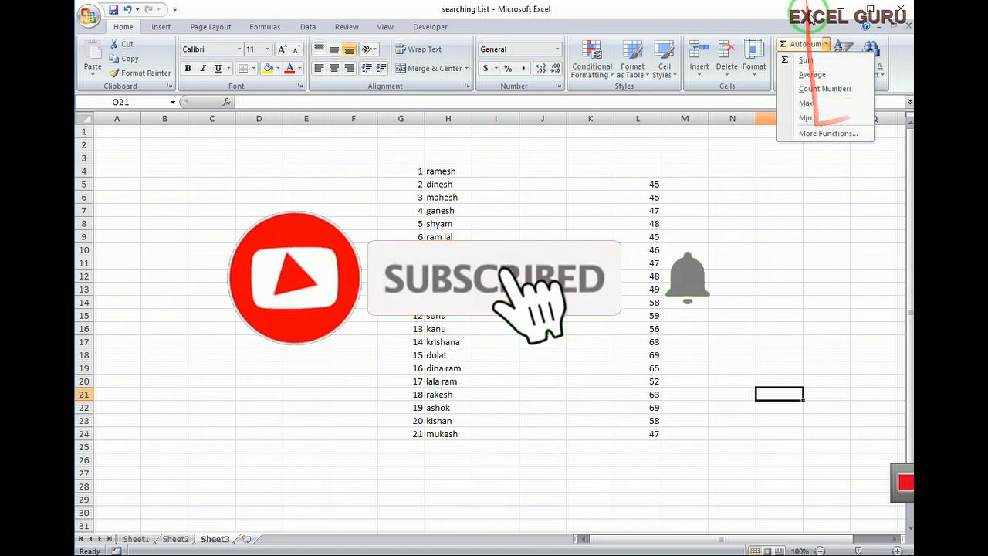
click(677, 234)
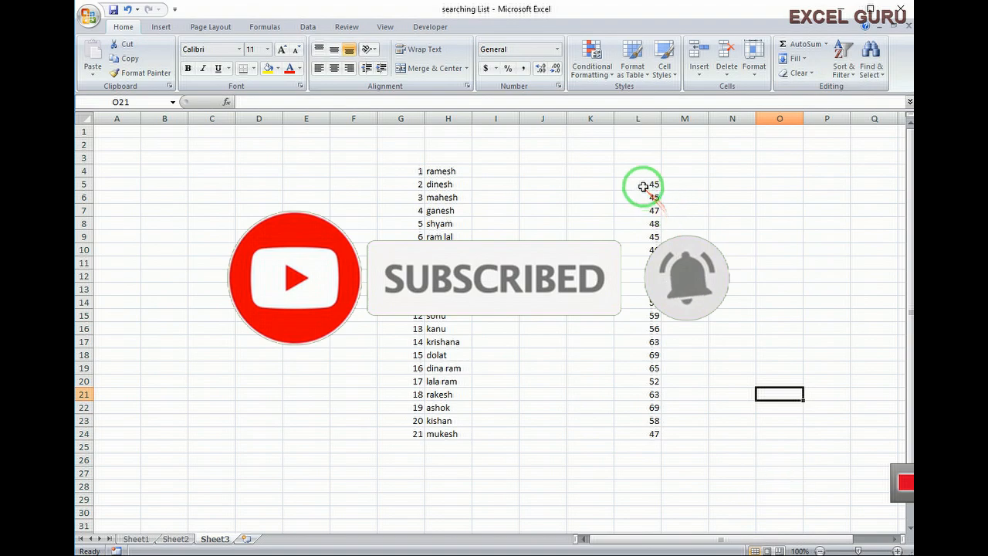
Add the sum of L5:L24 in cell L25 using AutoSum.
drag(640, 185, 655, 435)
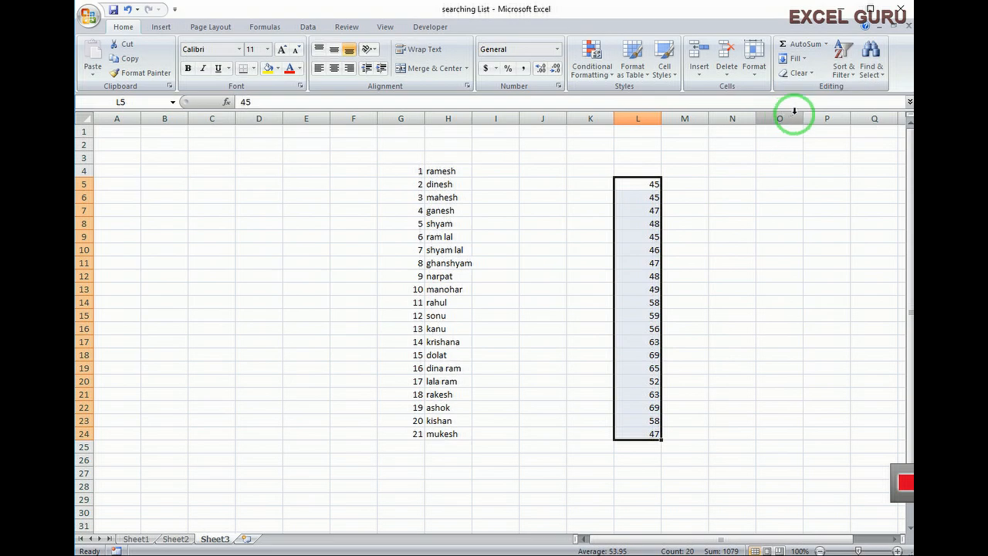
click(828, 45)
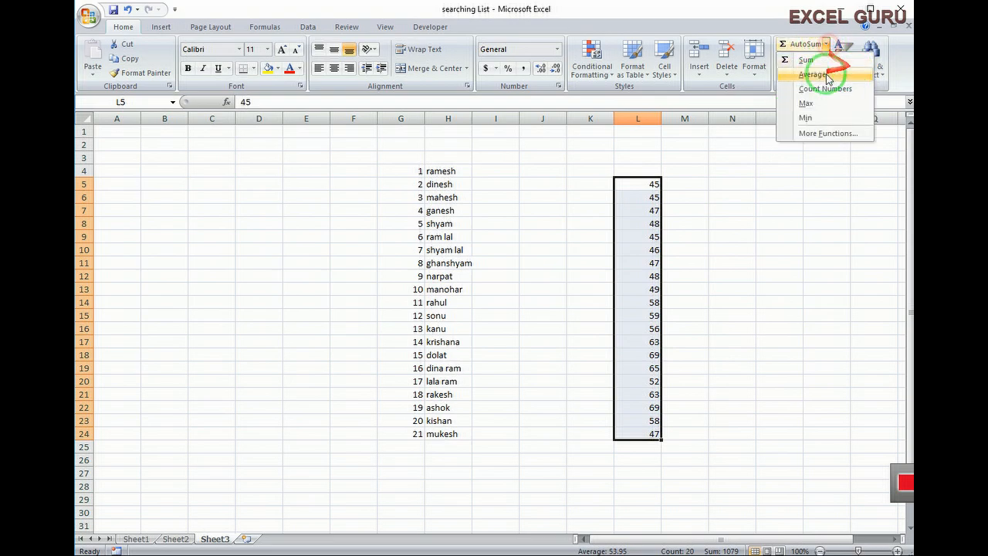
click(805, 62)
click(690, 450)
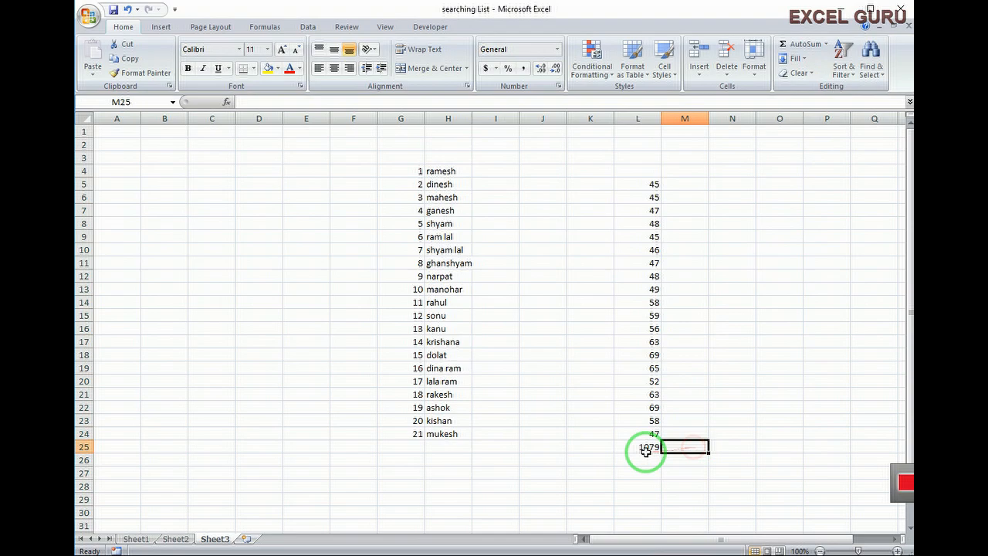
Format the total in L25 with font size 12, bold and red text.
click(645, 448)
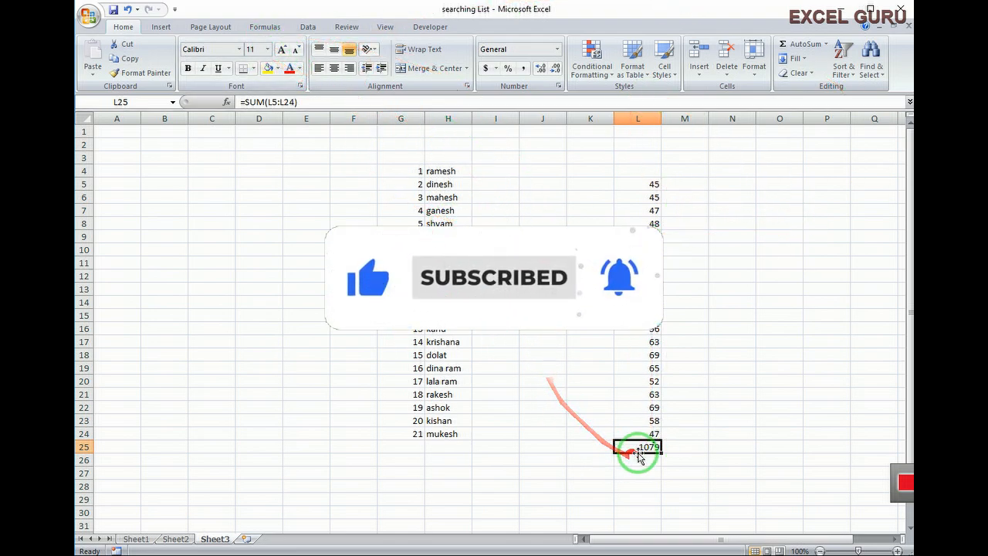
click(281, 49)
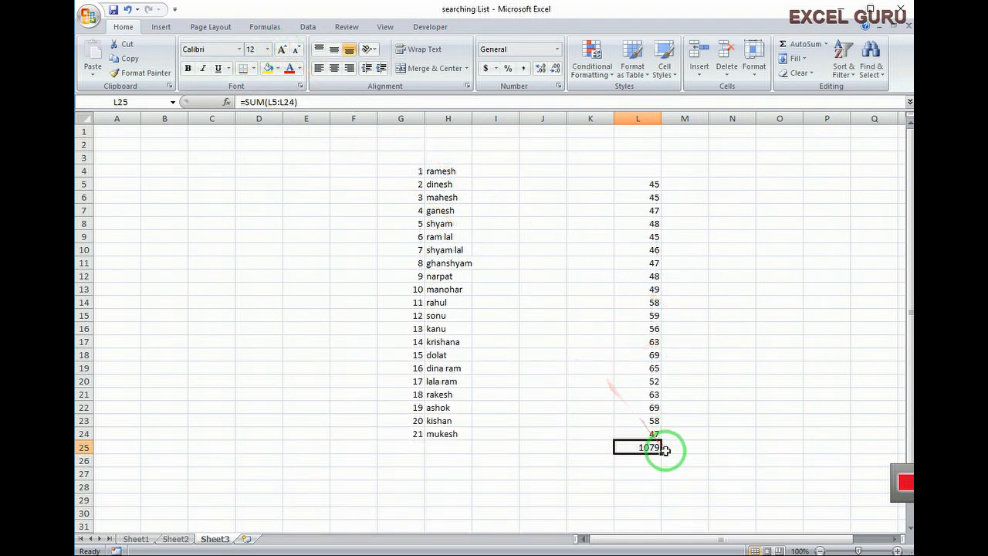
click(187, 68)
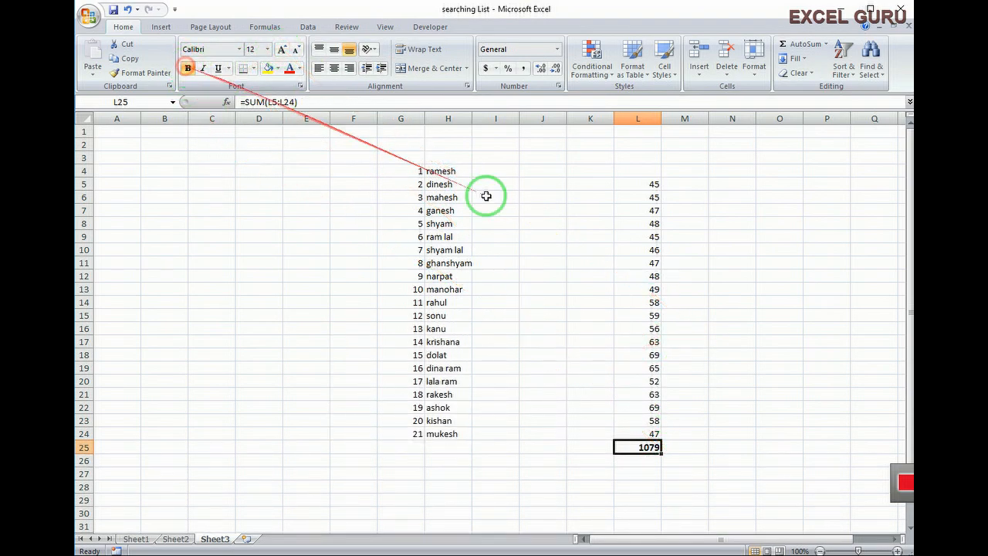
click(291, 71)
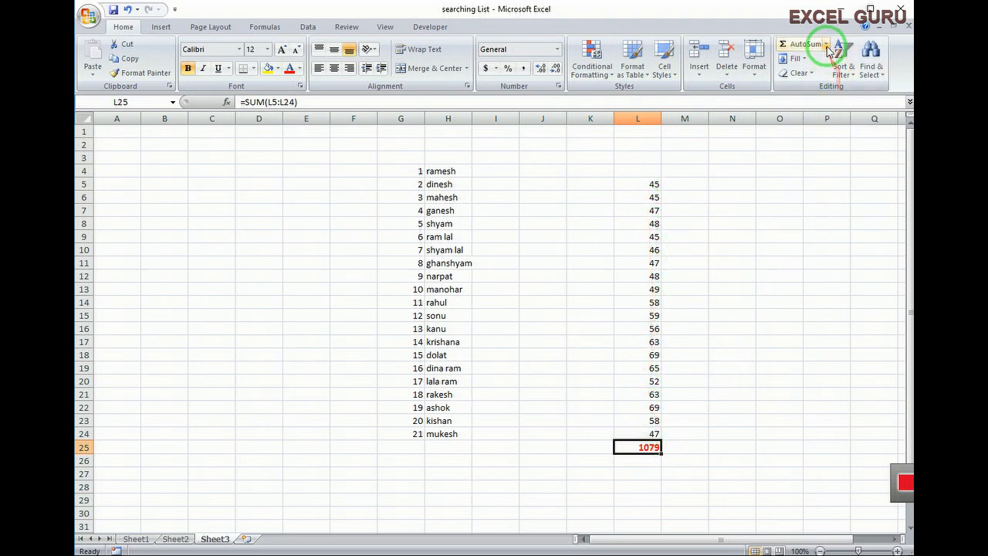
Calculate the average of L5:L24 in cell L26 using AutoSum's Average function.
drag(633, 185, 656, 433)
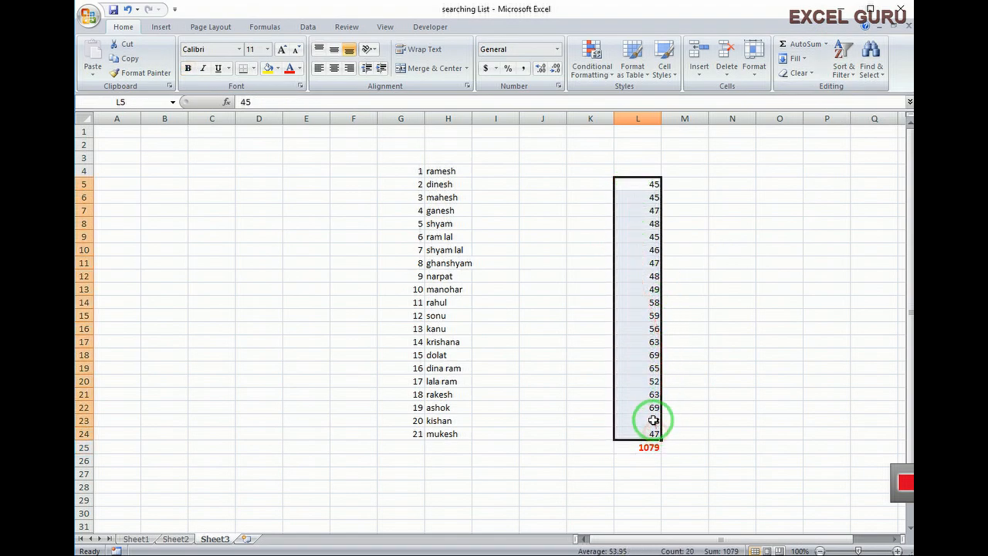
click(824, 48)
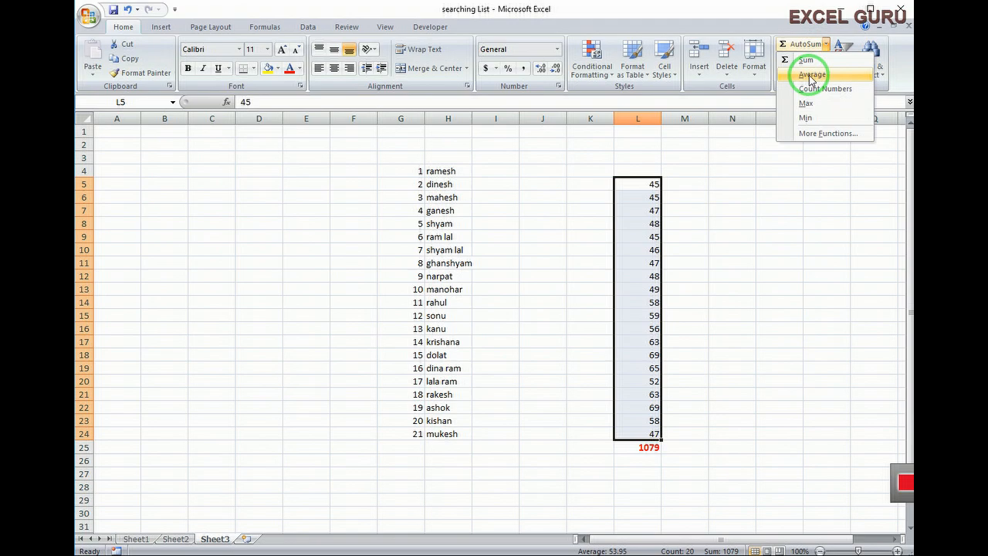
click(810, 77)
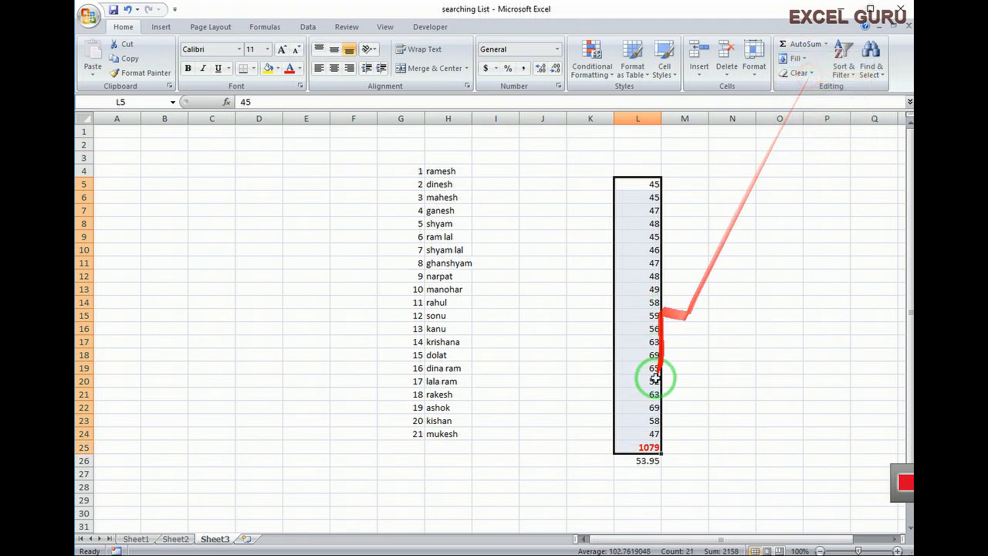
click(639, 461)
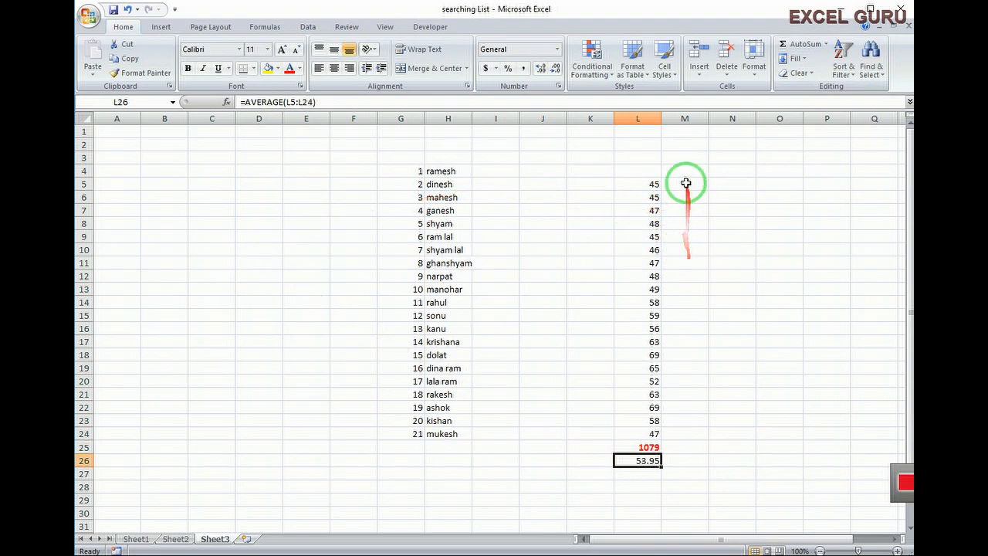
Count the numeric entries of L5:L24 in cell L27 using AutoSum's Count Numbers function.
drag(652, 185, 645, 427)
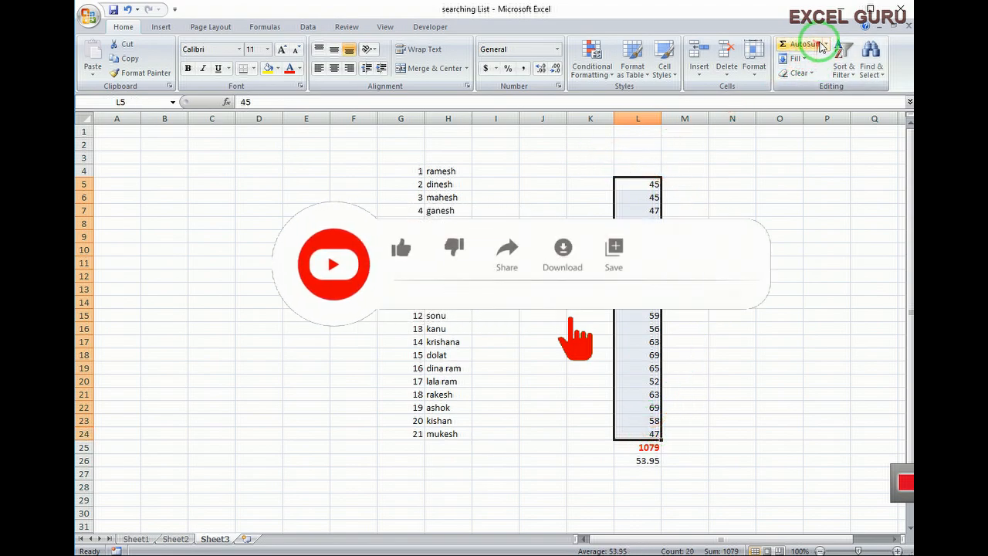
click(827, 44)
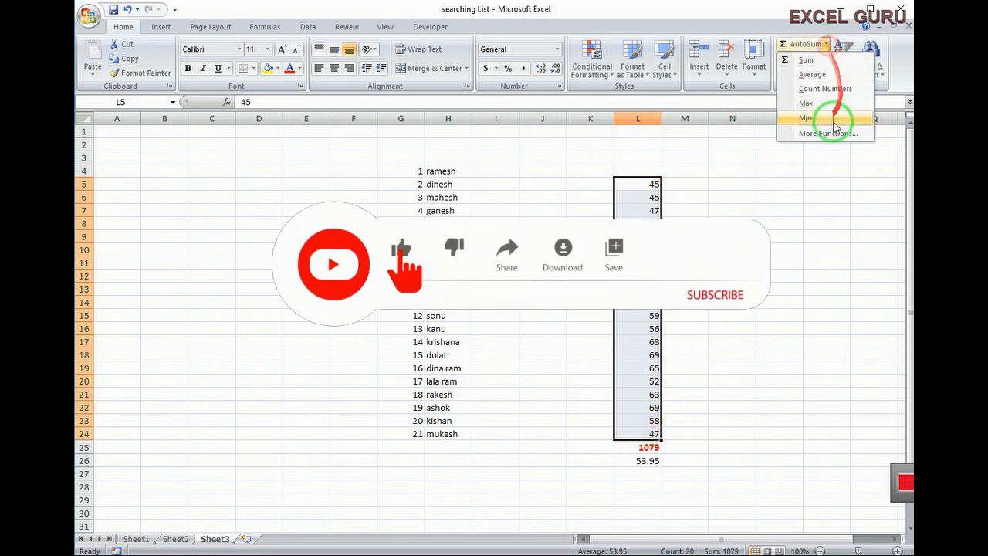
click(825, 91)
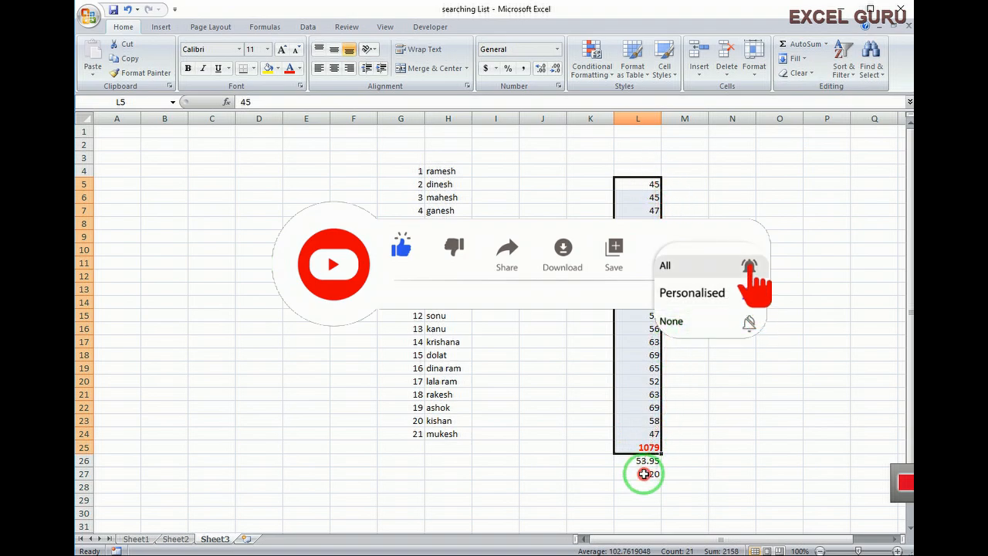
click(644, 474)
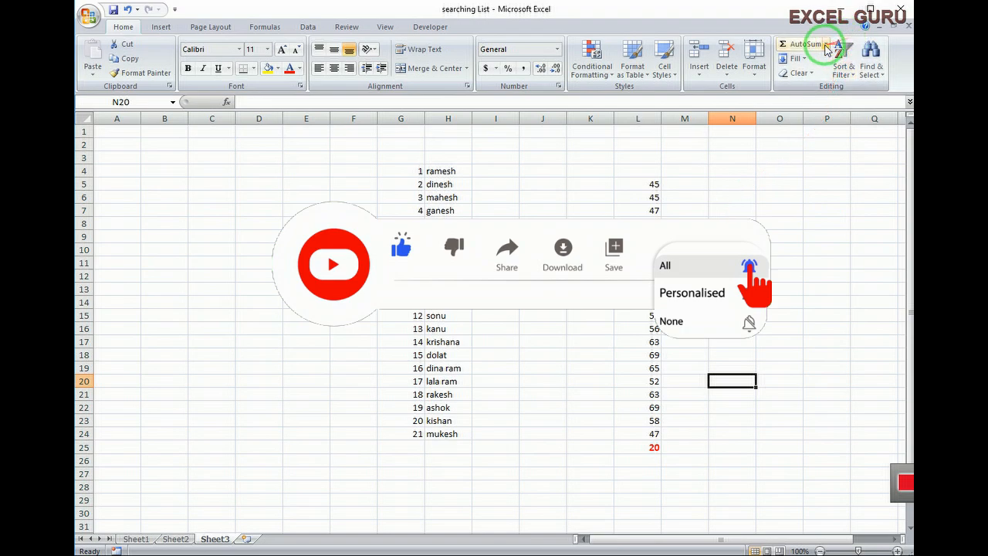
Replace the count in L25 with the maximum of L5:L24 using AutoSum's Max function.
click(825, 44)
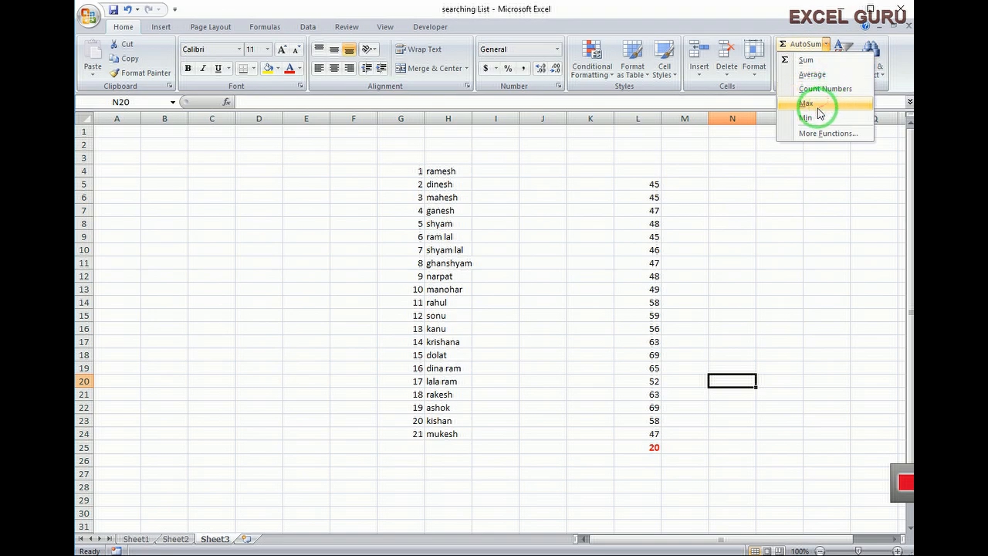
click(701, 448)
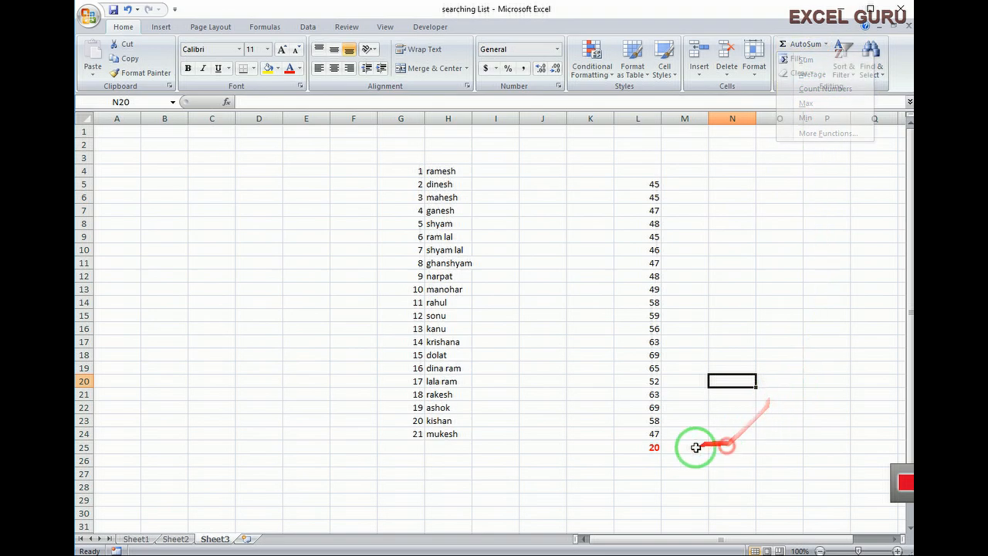
click(647, 447)
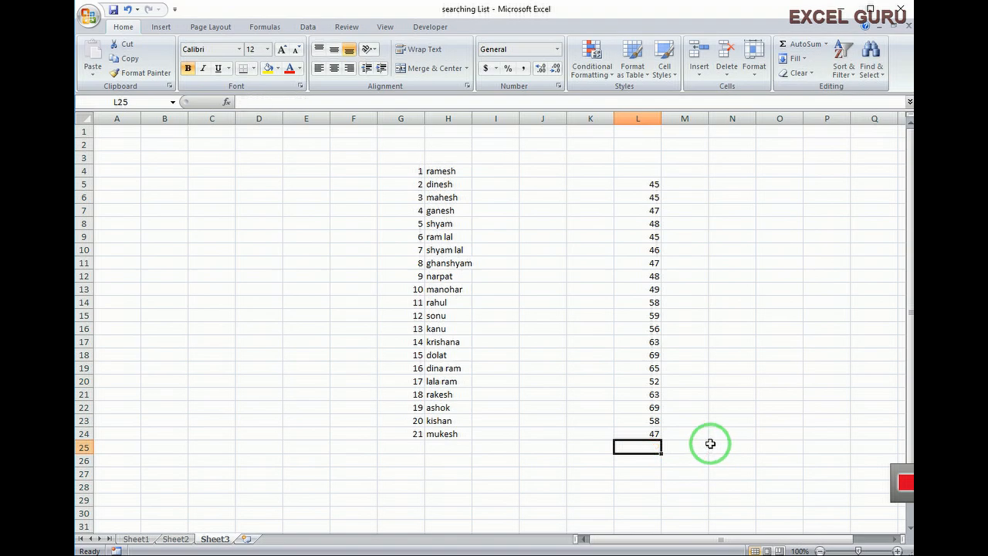
drag(639, 188, 640, 431)
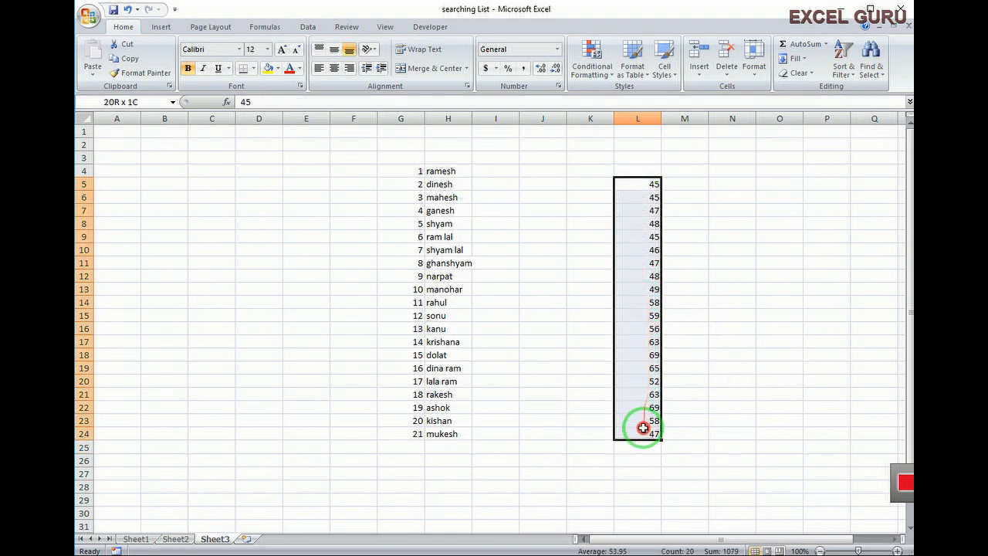
click(825, 44)
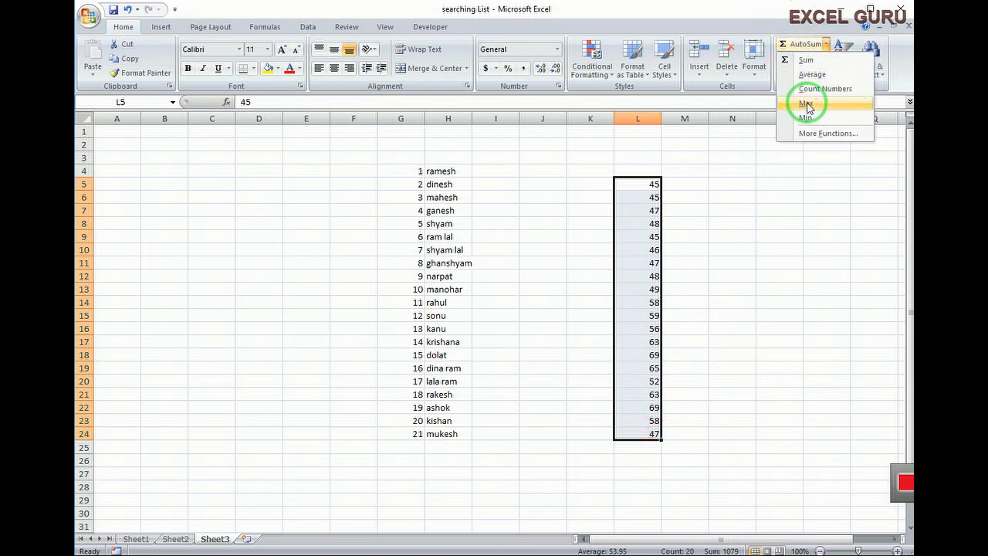
click(805, 104)
click(714, 417)
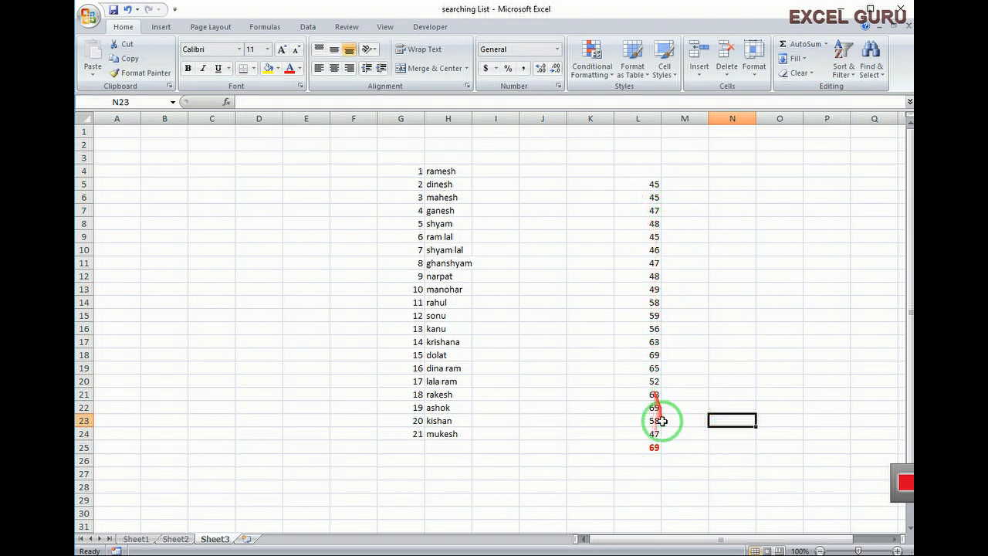
click(651, 447)
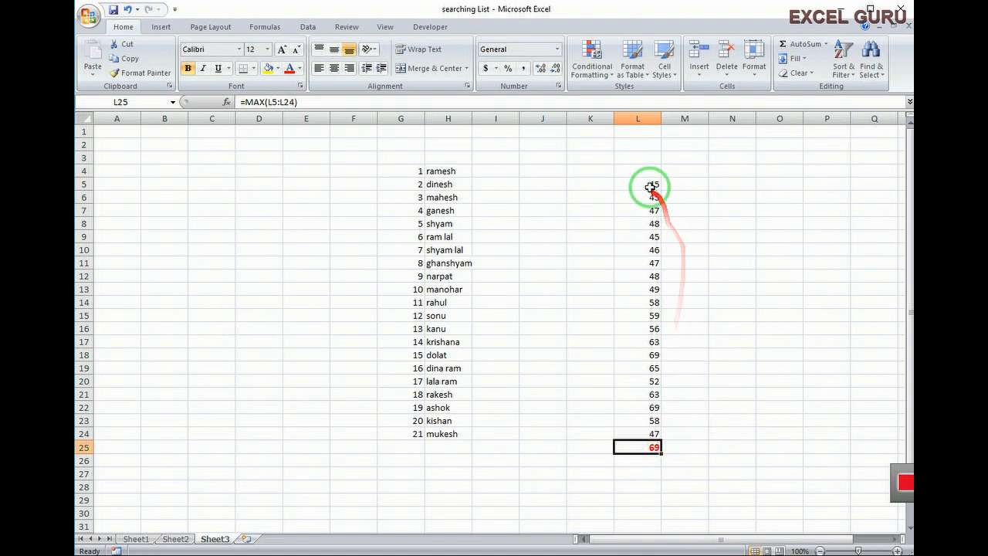
Replace the maximum in L25 with the minimum of L5:L24 using AutoSum's Min function.
drag(643, 186, 647, 433)
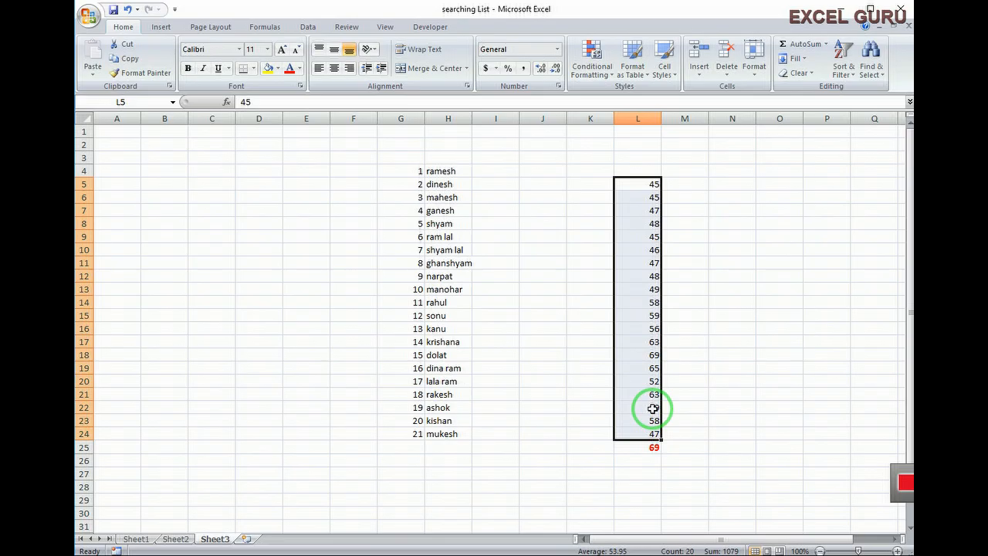
click(652, 408)
click(640, 450)
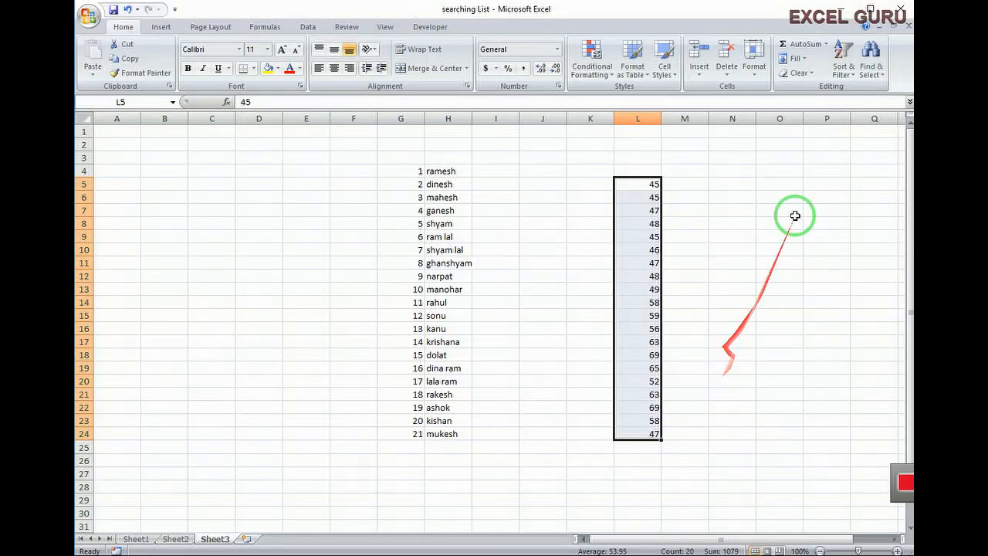
click(826, 44)
click(806, 118)
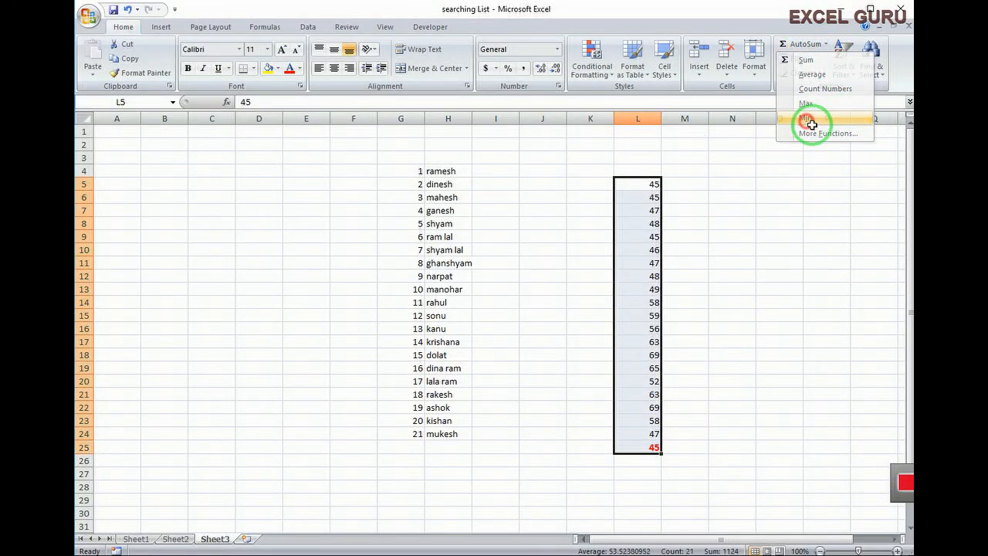
Set cell L13 to 23 to test how the minimum formula in L25 updates.
click(714, 420)
click(655, 445)
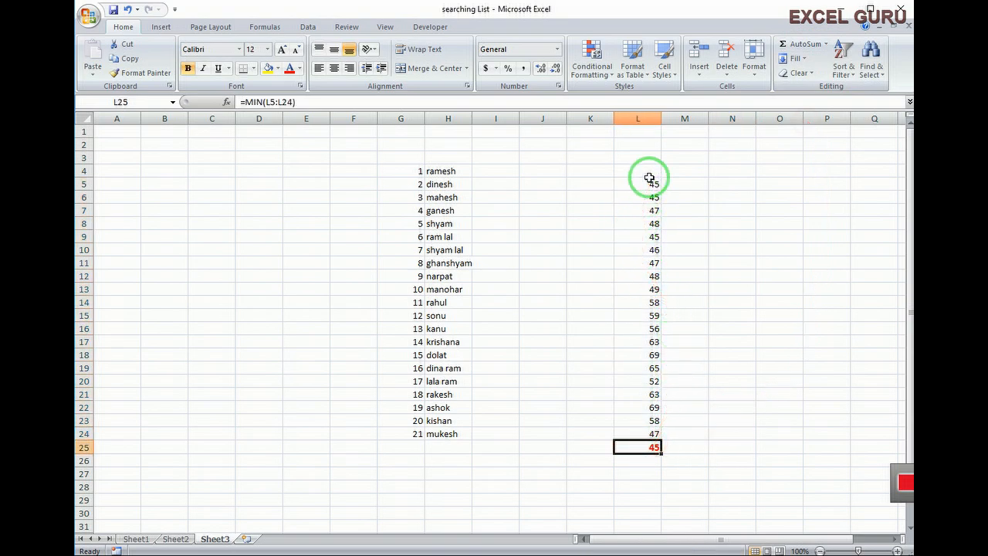
click(710, 363)
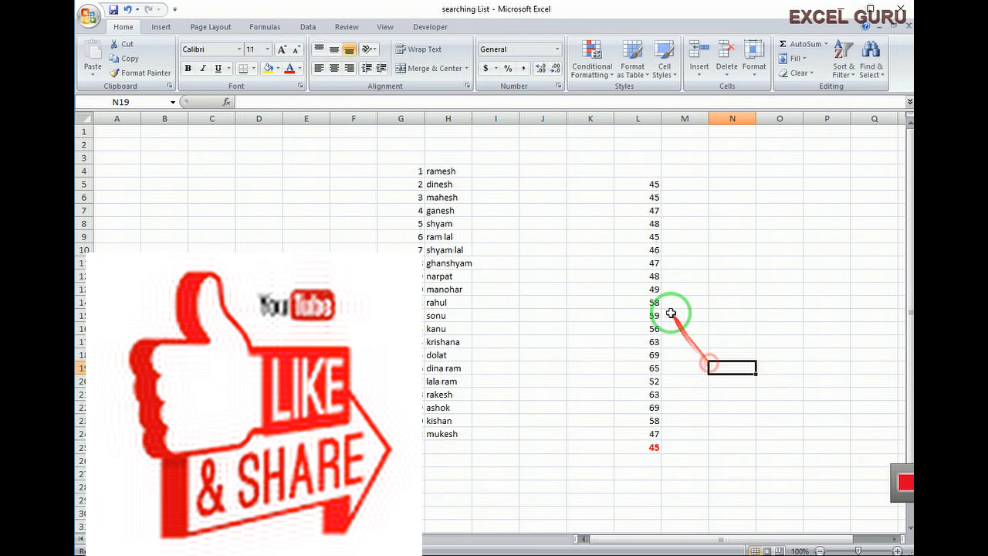
click(655, 286)
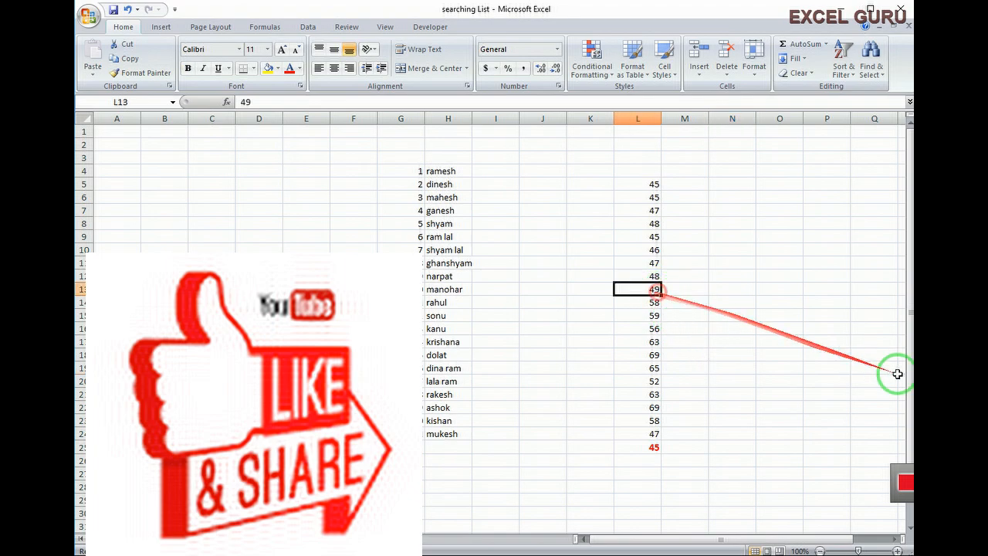
text(23)
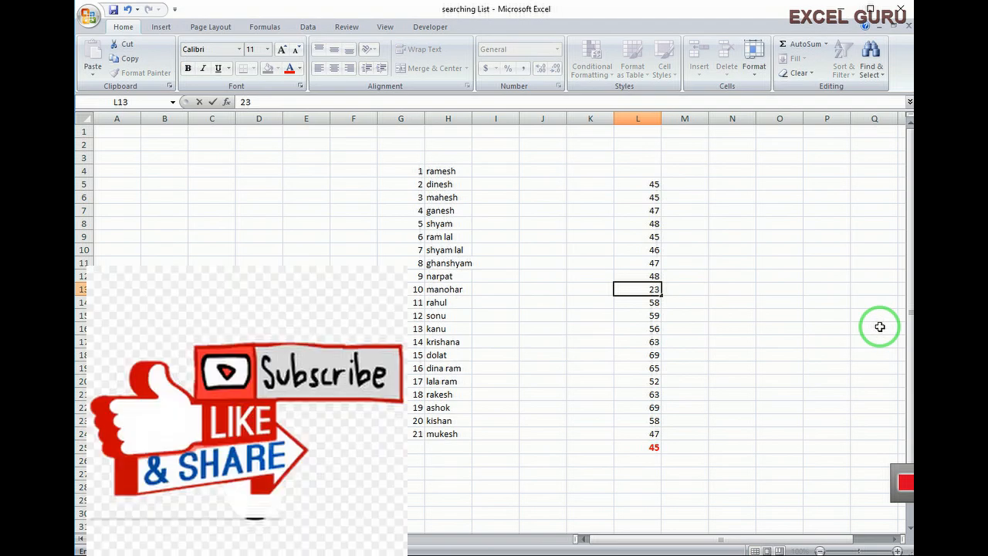
key(Tab)
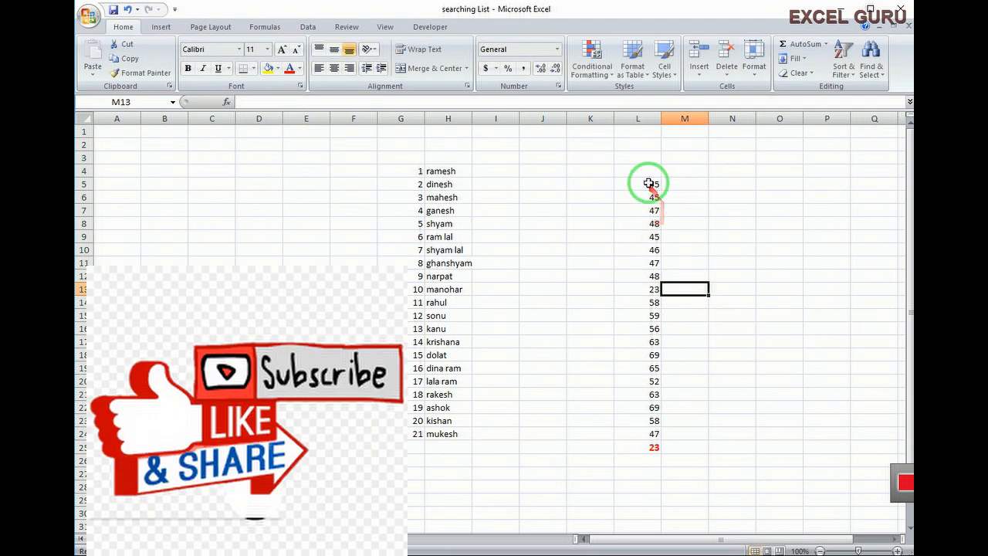
Clear the minimum formula from cell L25.
drag(646, 185, 656, 432)
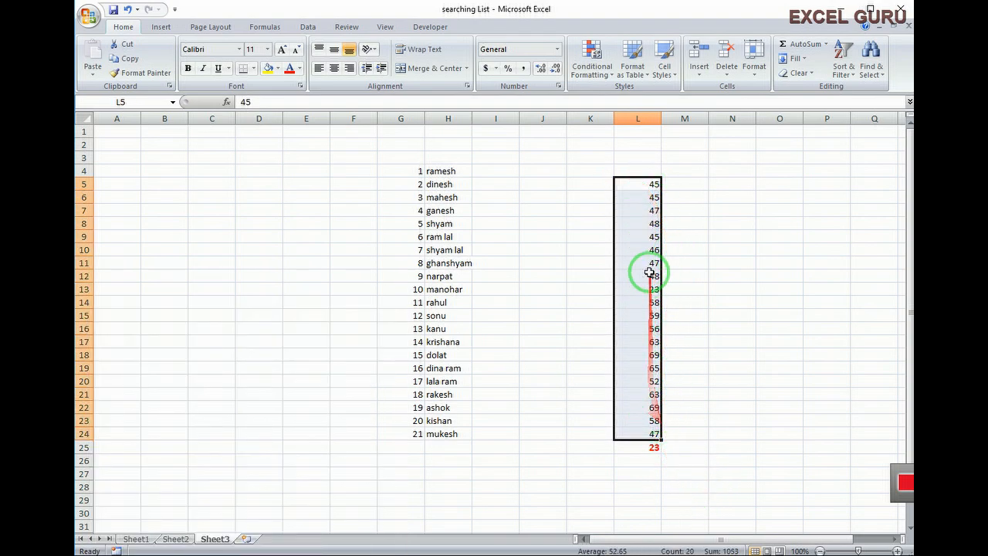
click(646, 447)
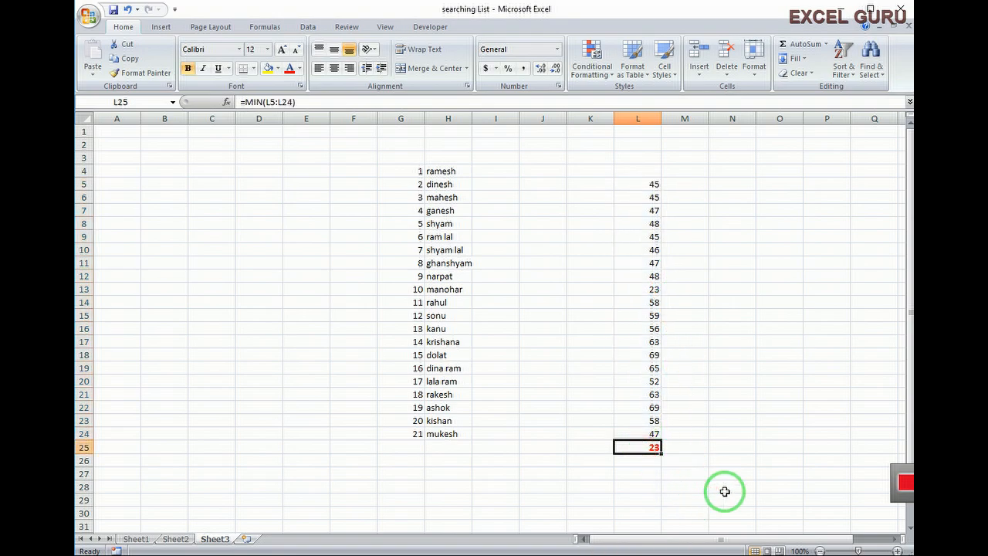
key(Delete)
View the Insert Function dialog through AutoSum's More Functions, and close it without inserting a function.
click(825, 44)
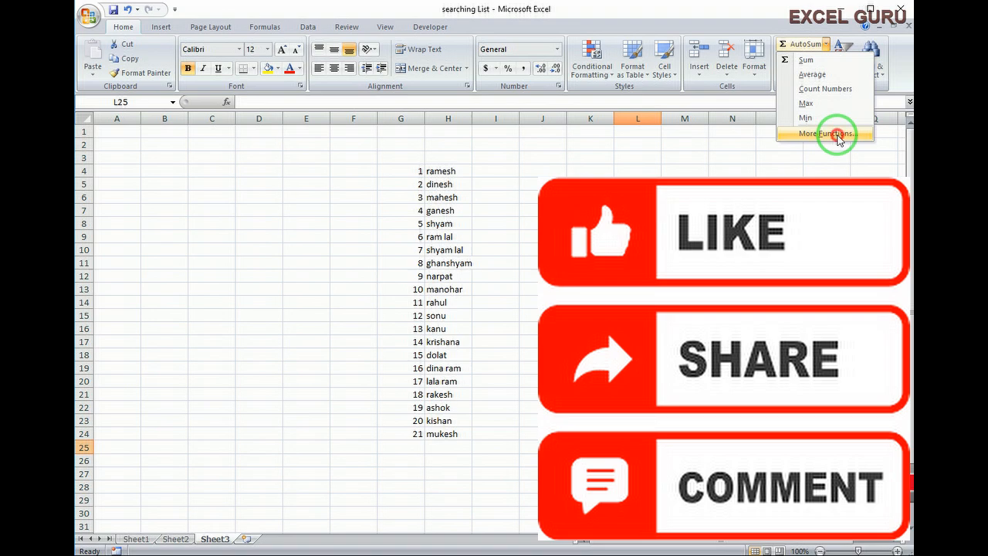
click(838, 136)
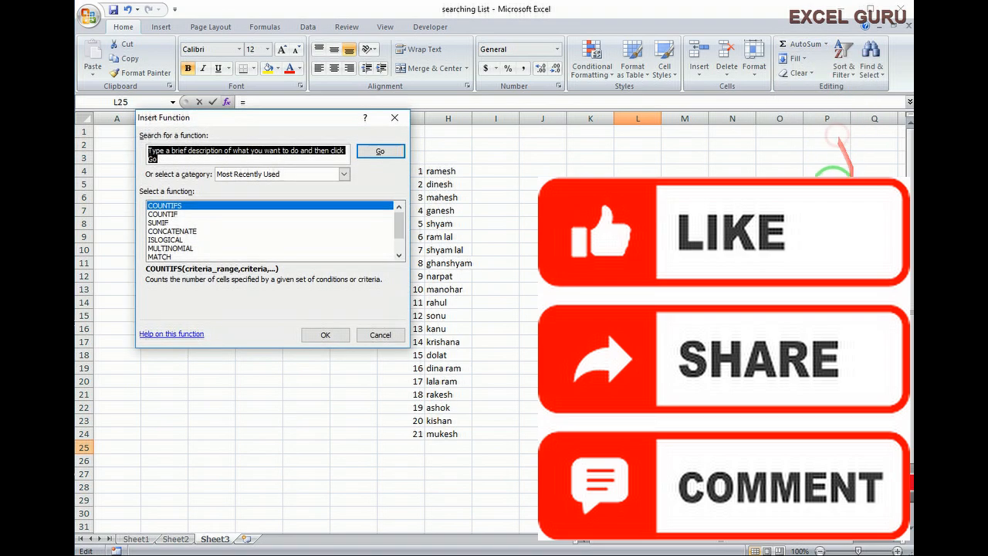
click(396, 122)
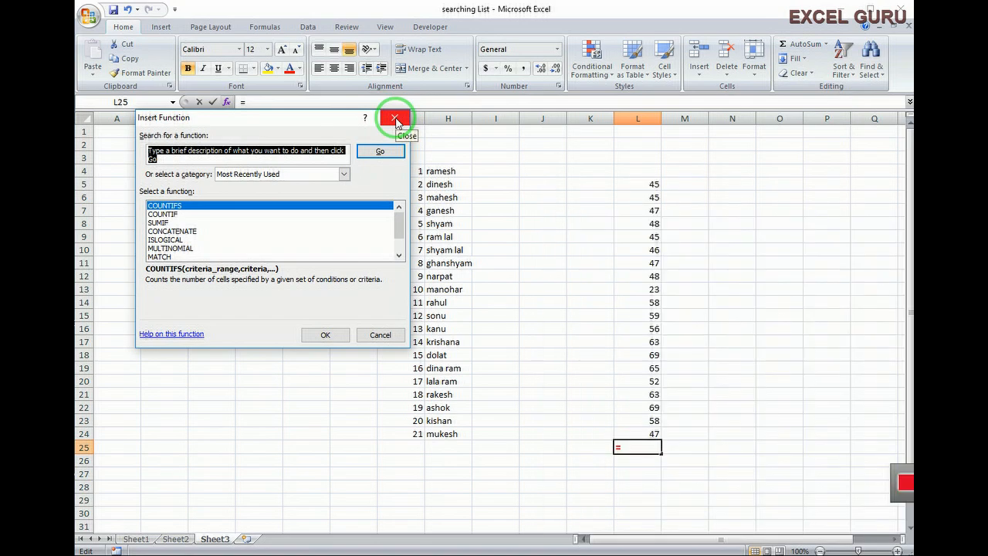
click(396, 121)
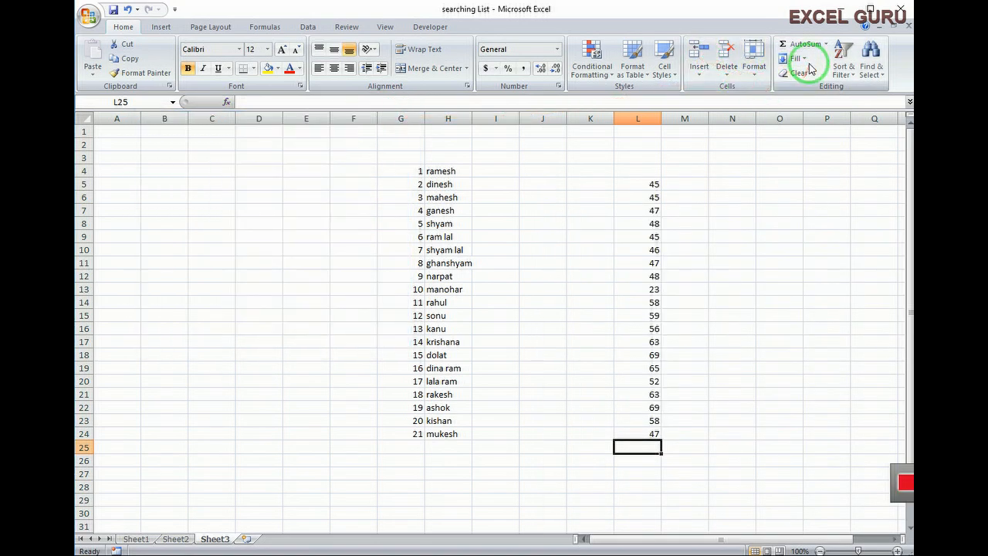
click(731, 275)
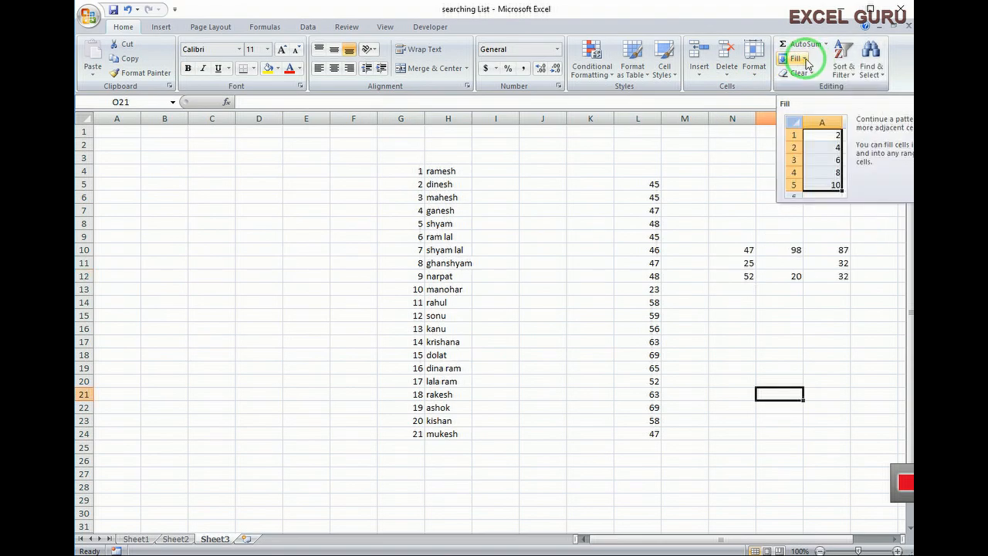
click(742, 157)
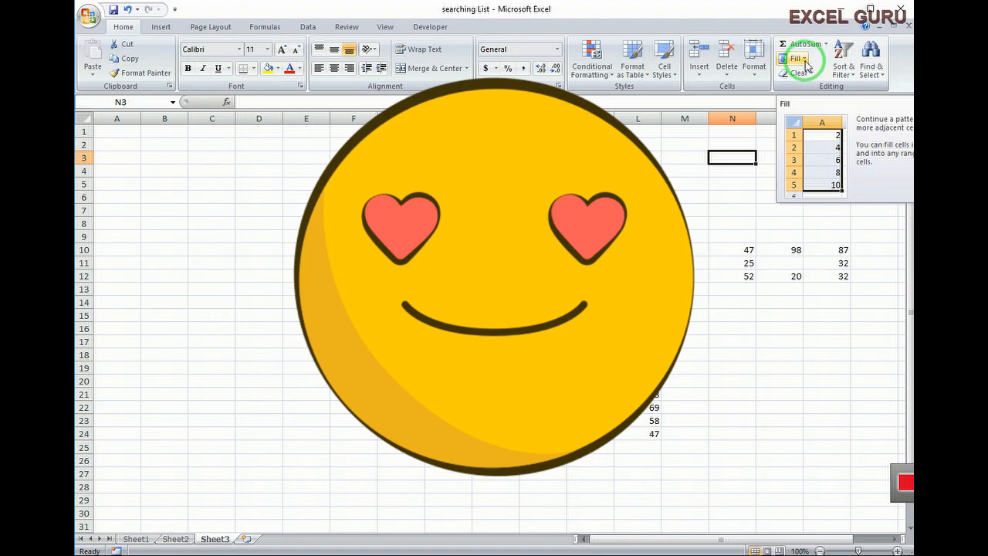
click(805, 60)
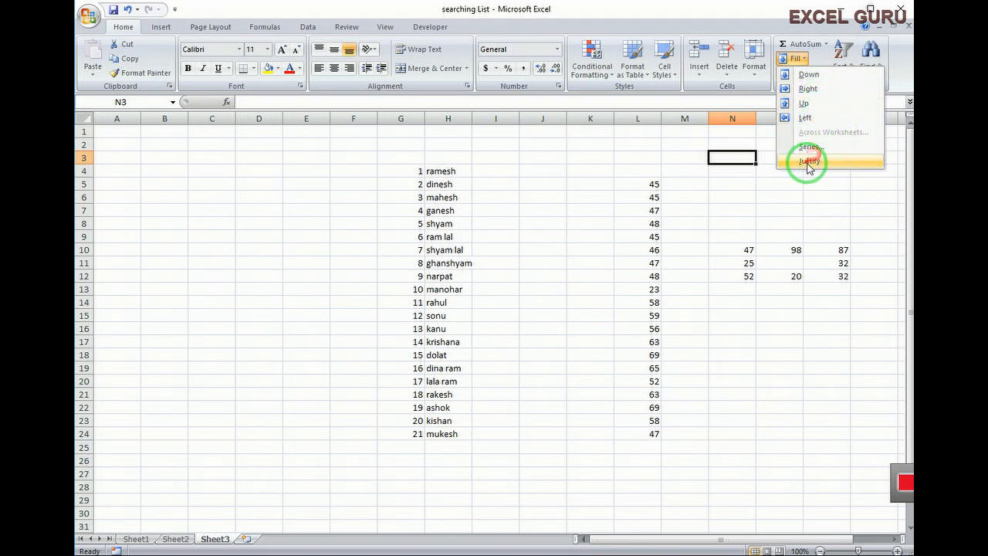
click(776, 193)
Try to fill the empty cell O11 from the cell to its right using Fill Left.
click(795, 263)
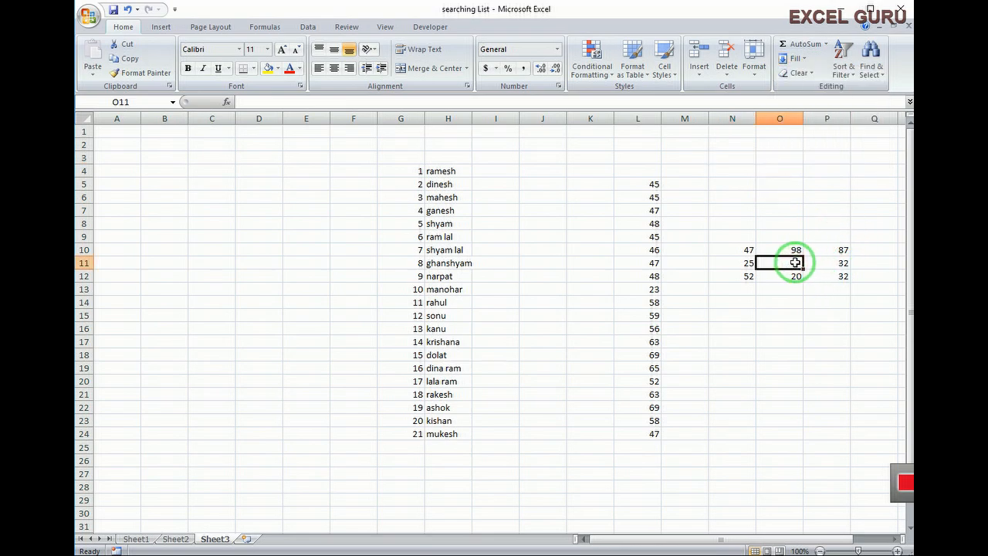
click(793, 327)
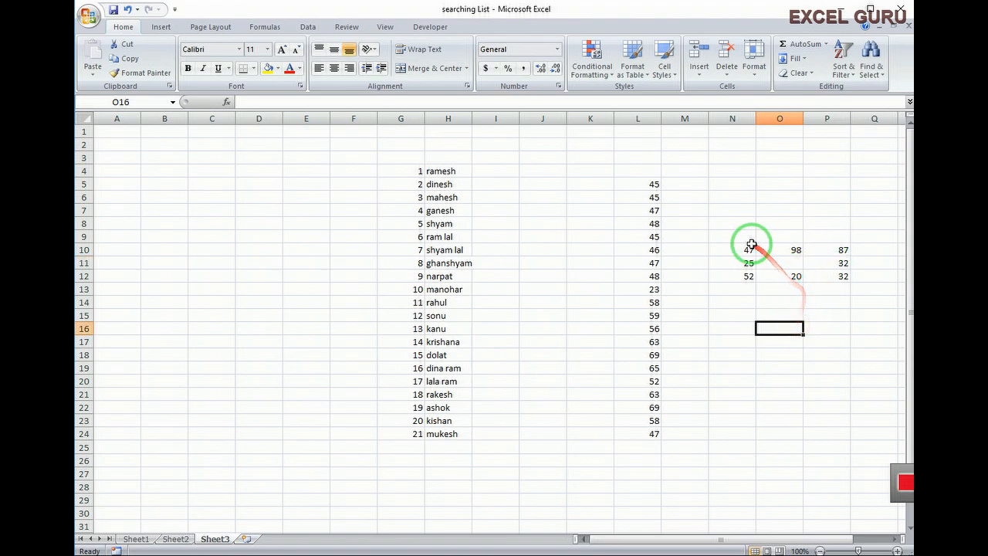
click(778, 262)
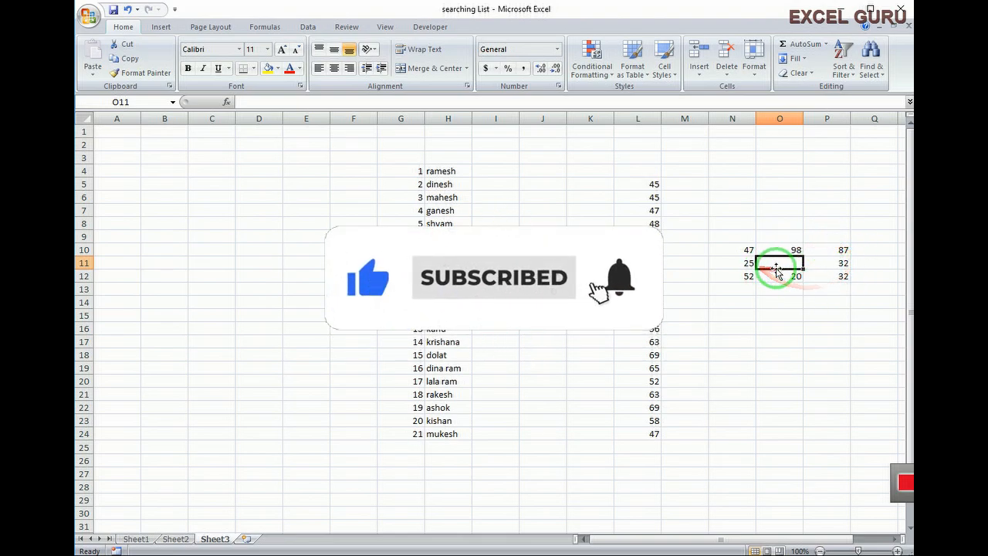
click(795, 58)
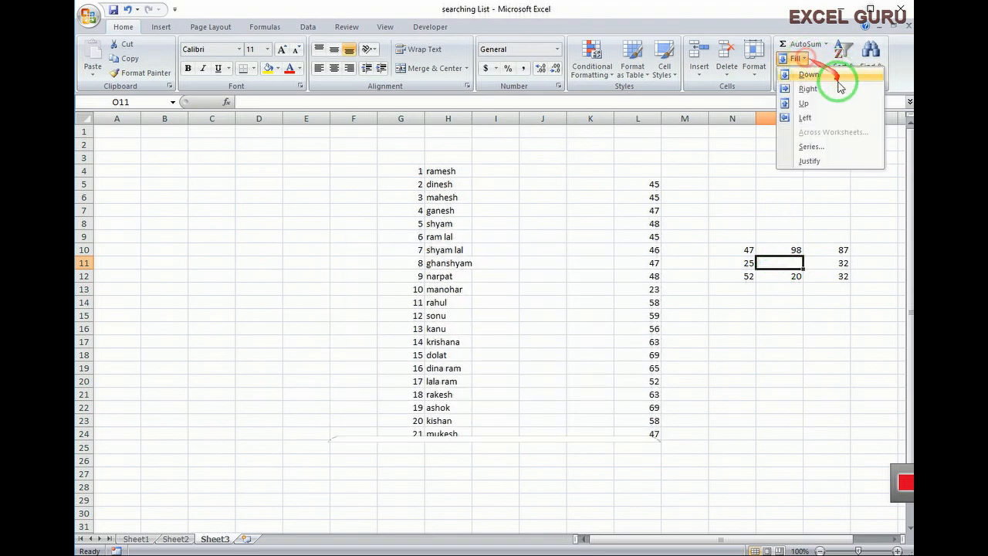
click(803, 119)
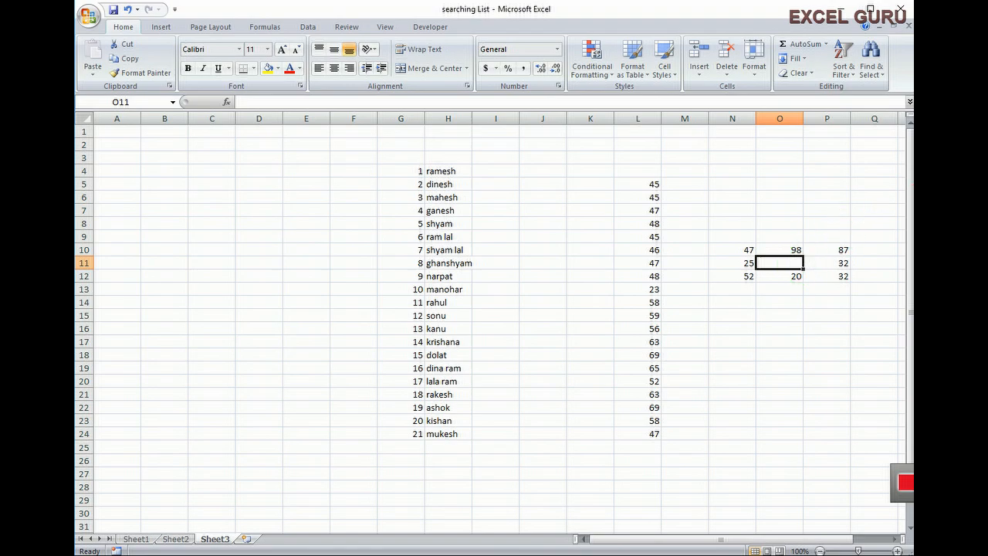
Try filling O11 from the cell above using Fill Down and from the cell below using Fill Up.
click(796, 58)
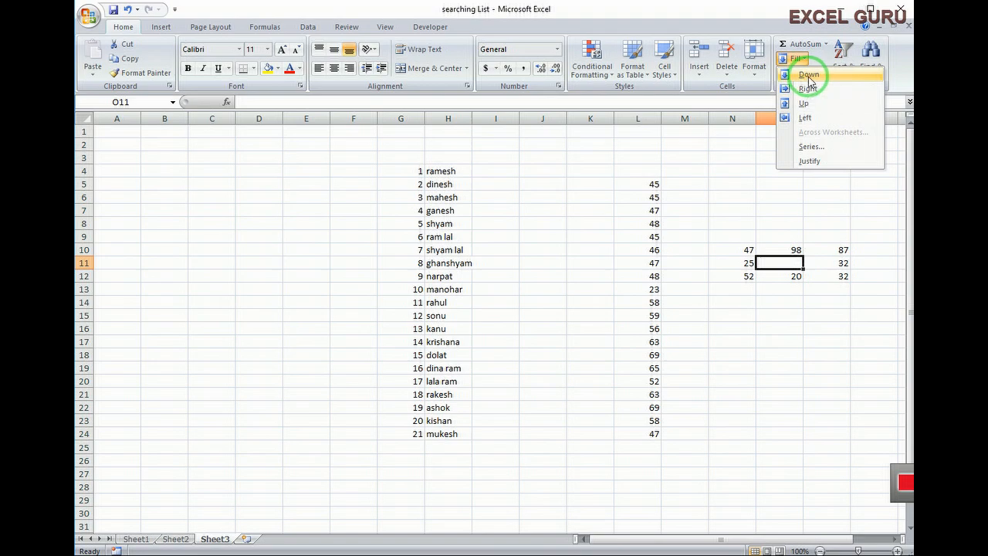
click(808, 76)
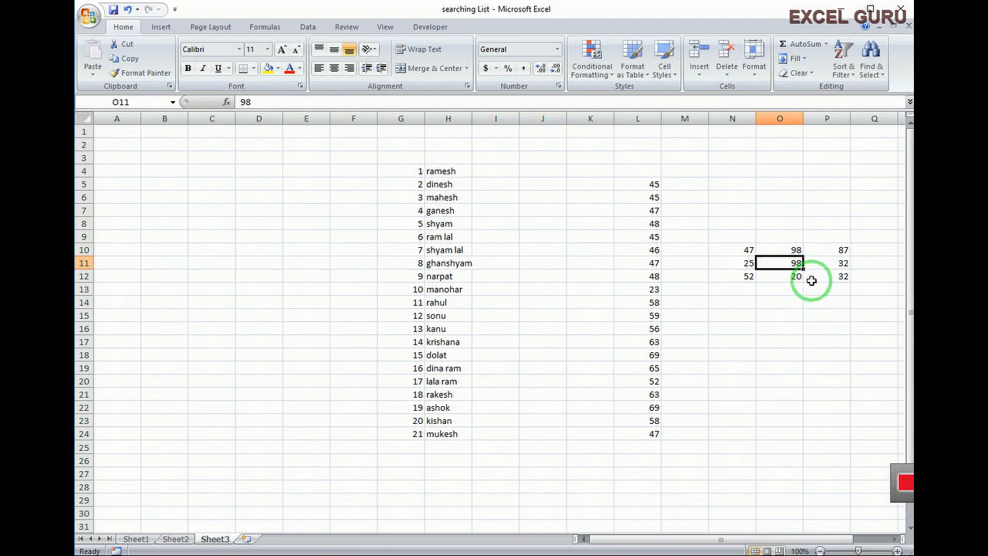
click(811, 61)
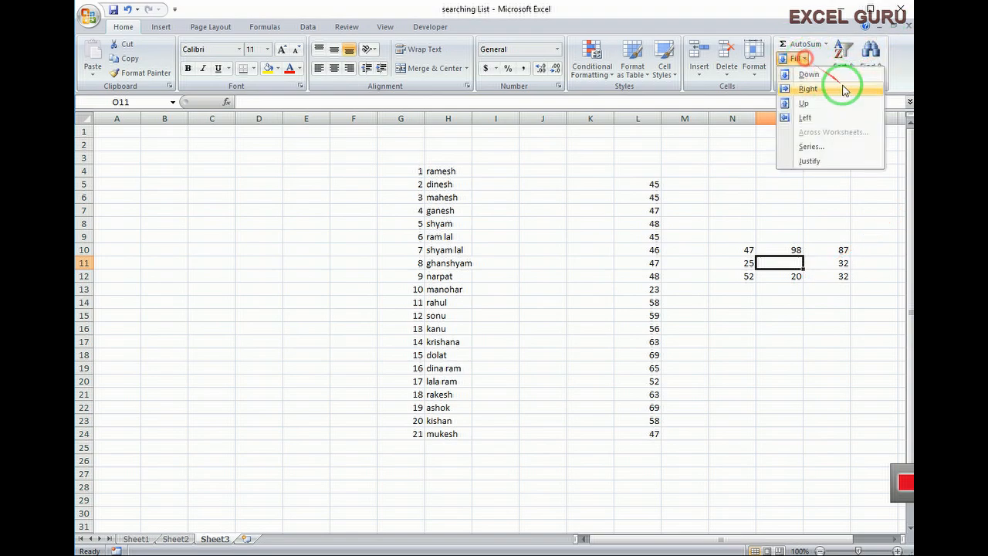
click(805, 103)
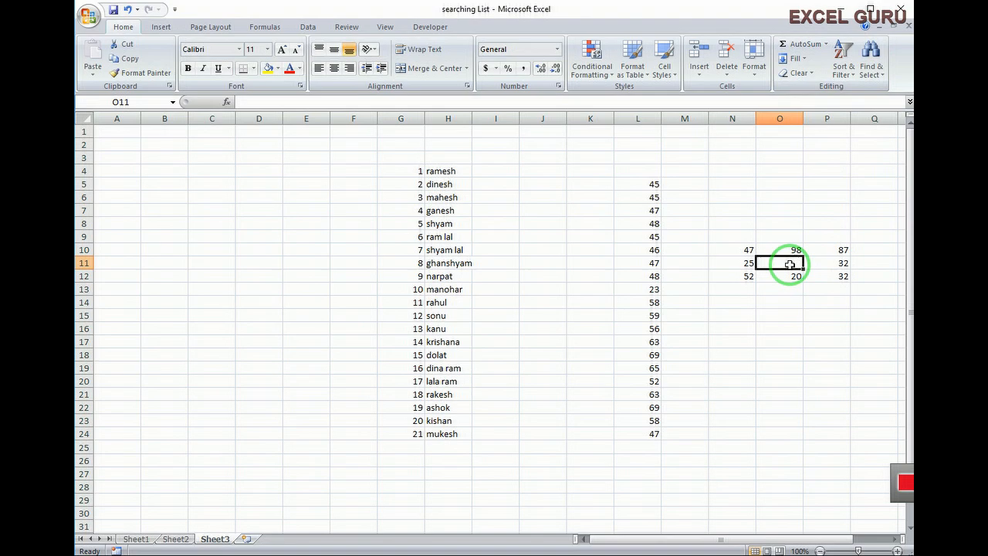
Fill cell O11 with the value from N11 using Fill Right.
click(797, 58)
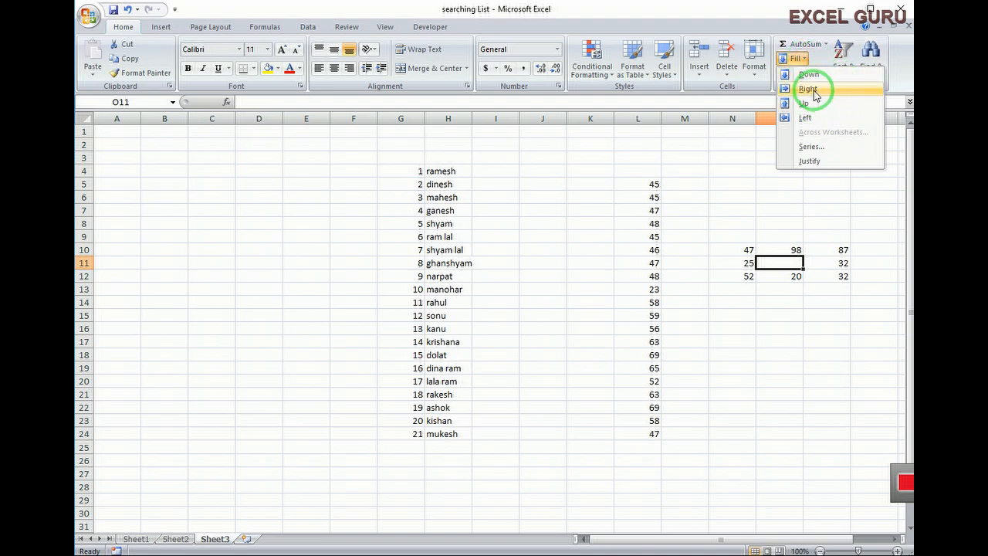
click(808, 89)
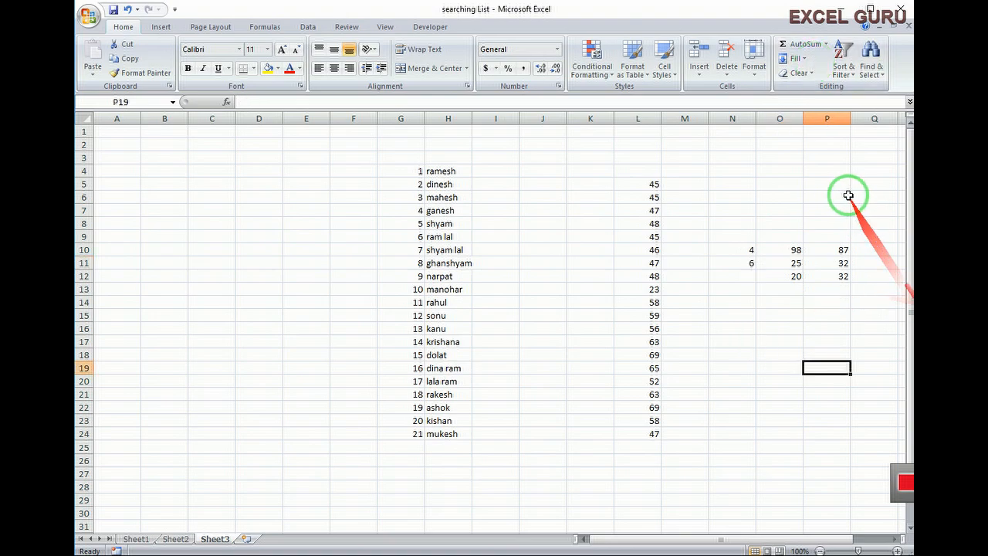
click(793, 58)
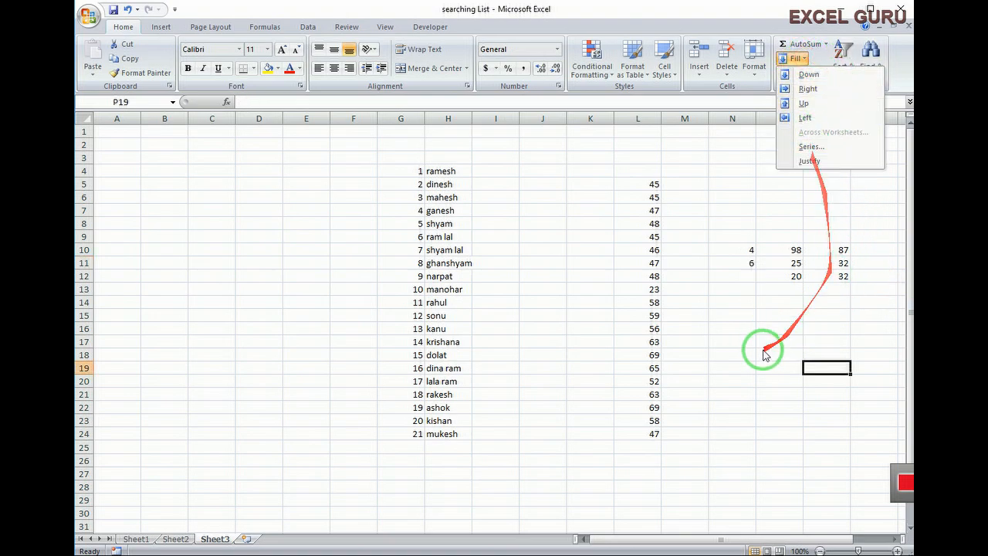
click(741, 342)
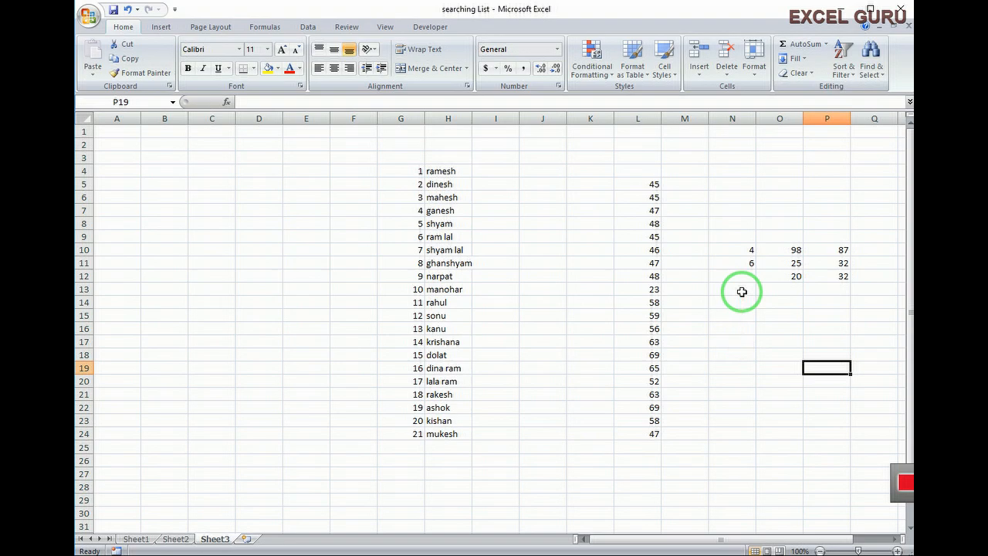
click(743, 250)
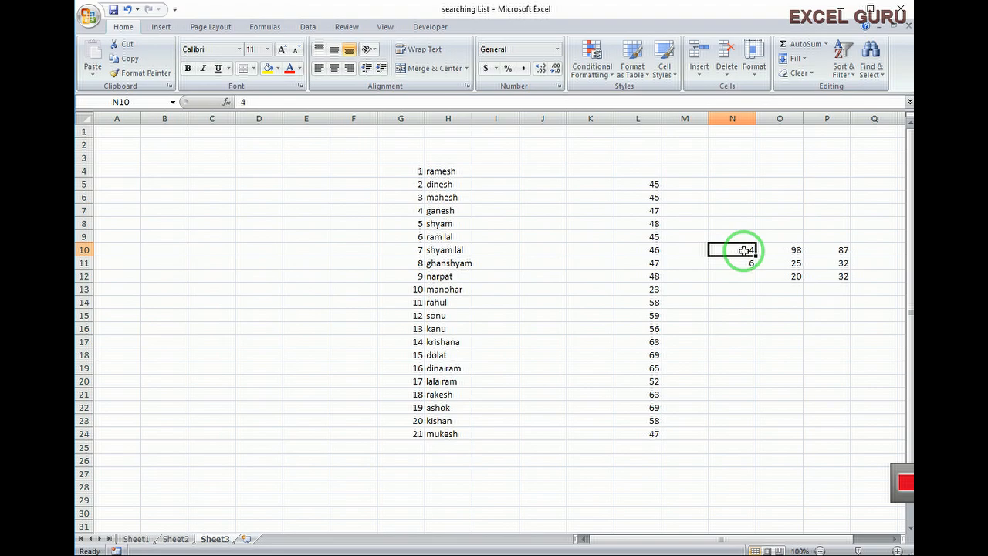
click(739, 366)
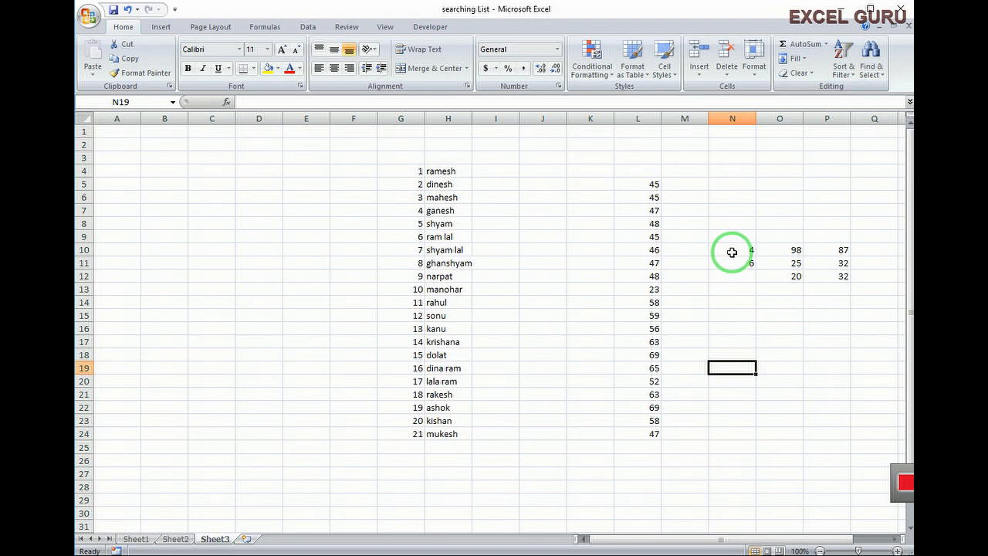
click(780, 342)
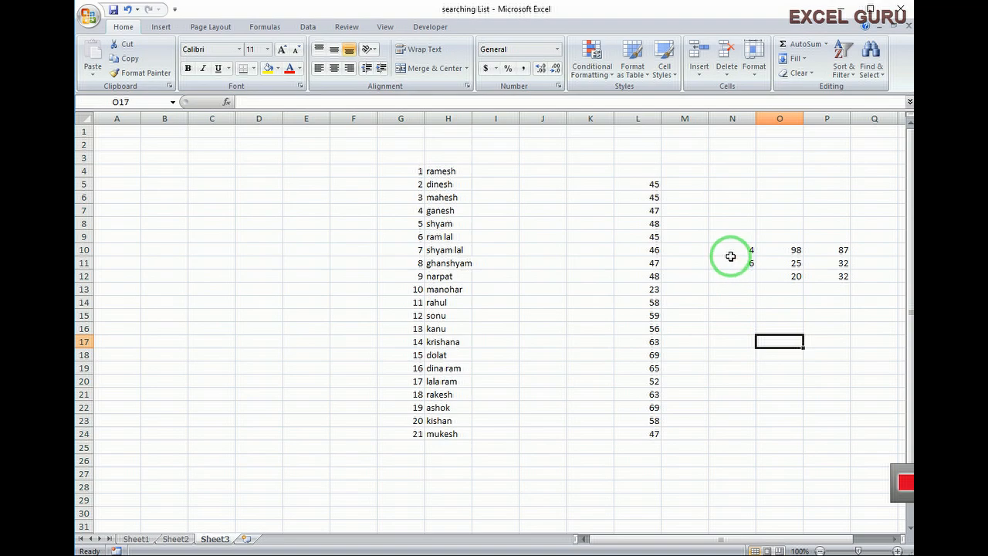
click(744, 251)
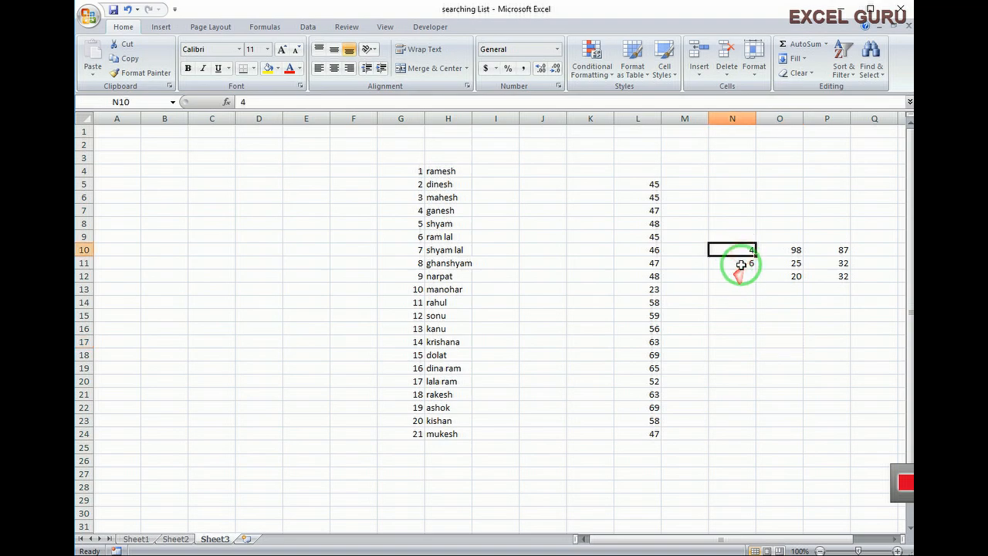
click(746, 261)
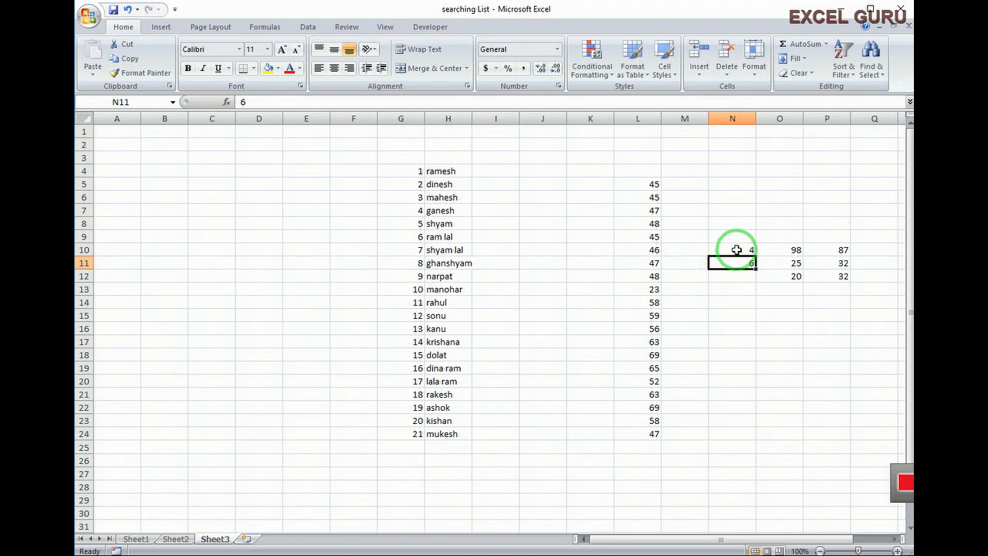
Fill N10:N23 with a linear series down the column, using a step value of 2.
drag(737, 250, 730, 421)
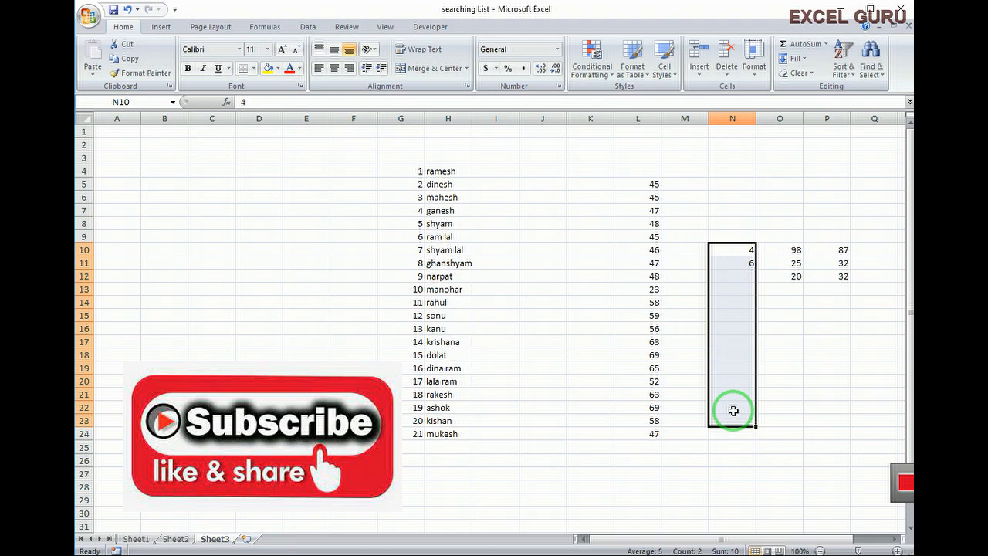
click(805, 63)
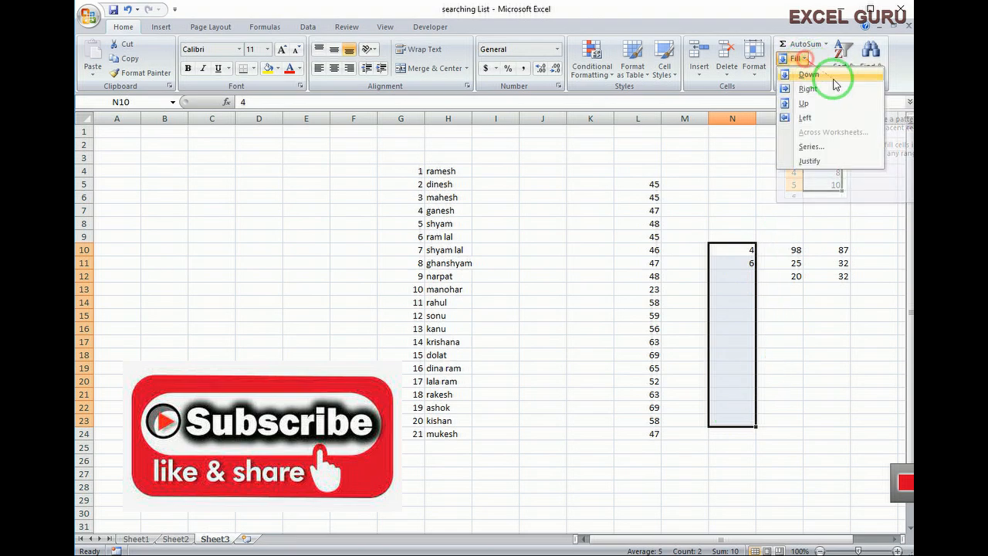
click(808, 147)
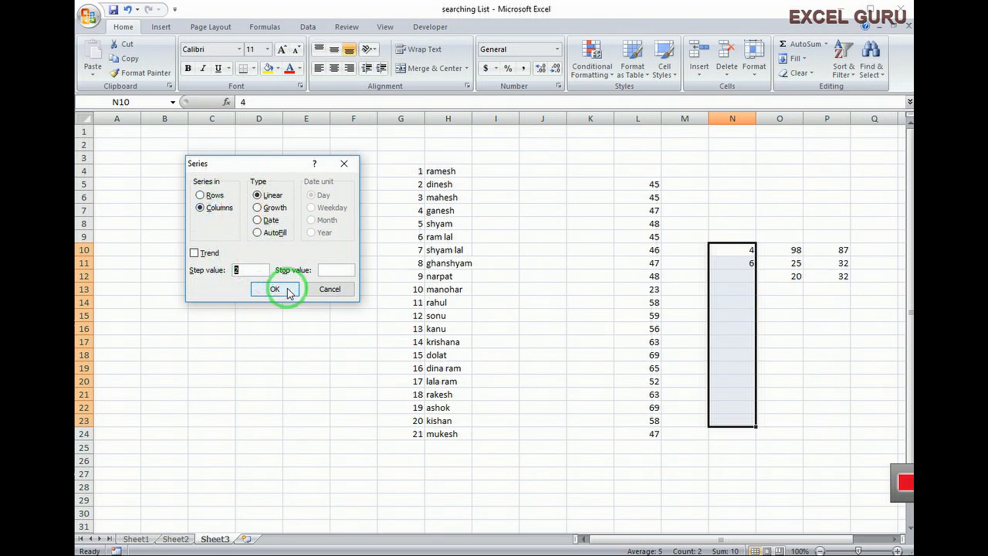
click(287, 290)
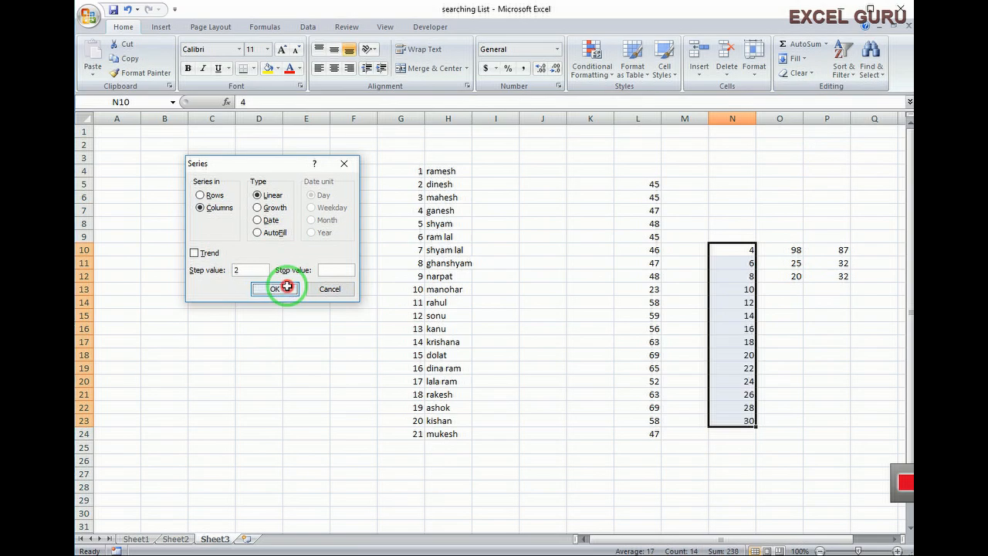
click(849, 381)
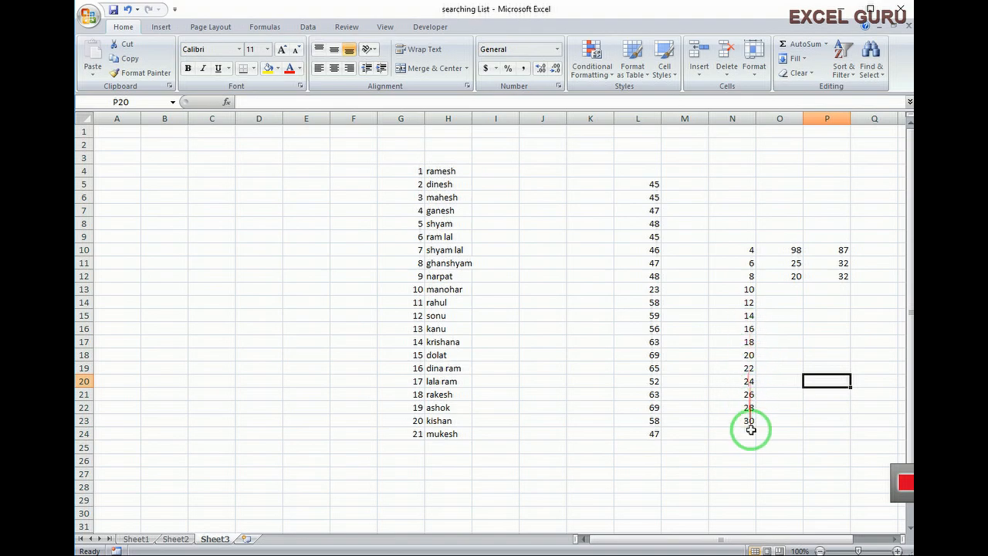
Replace the series in column N with new starting values: 10 in N10 and 15 in N11.
click(748, 247)
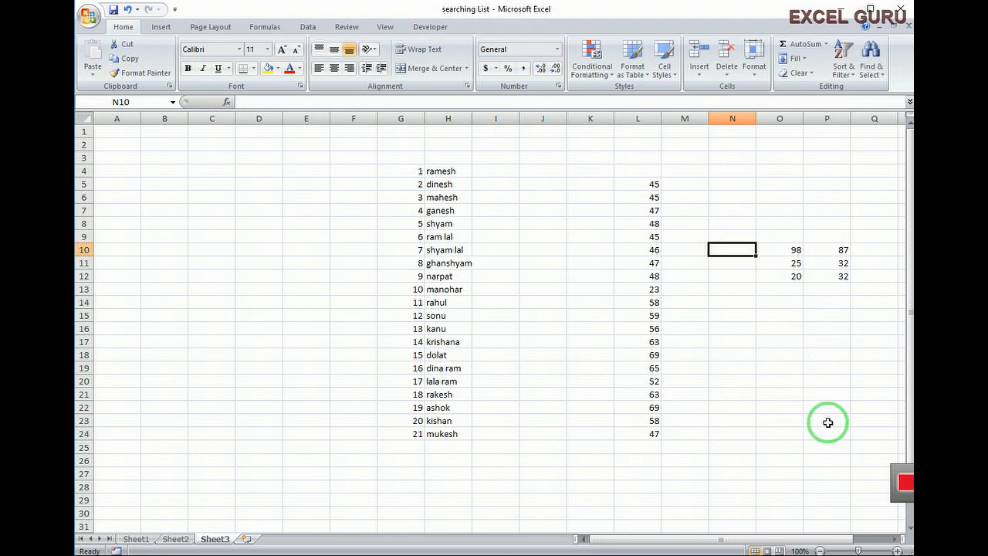
text(10)
key(Return)
text(15)
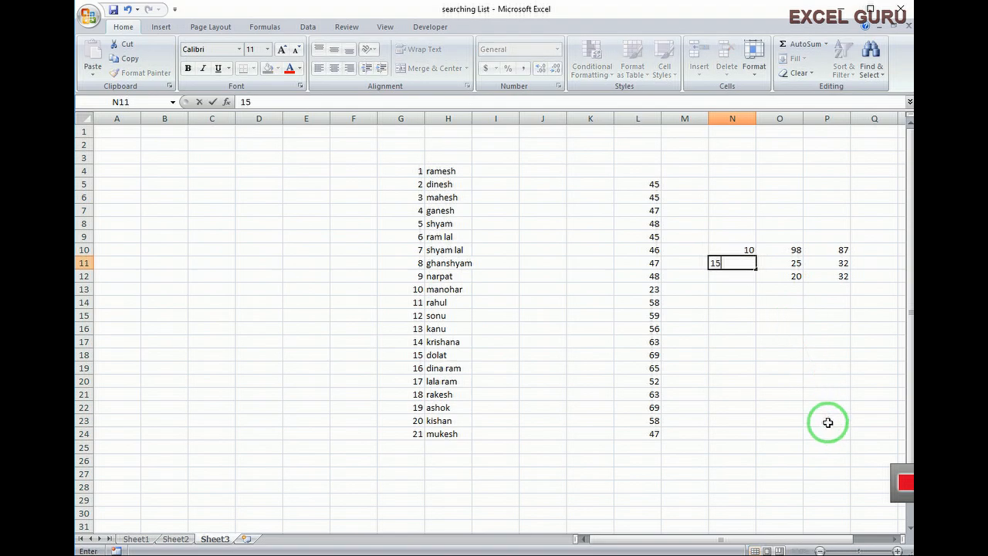
key(Return)
Fill N10:N20 with a linear series down the column, using a step value of 5.
drag(746, 252, 746, 379)
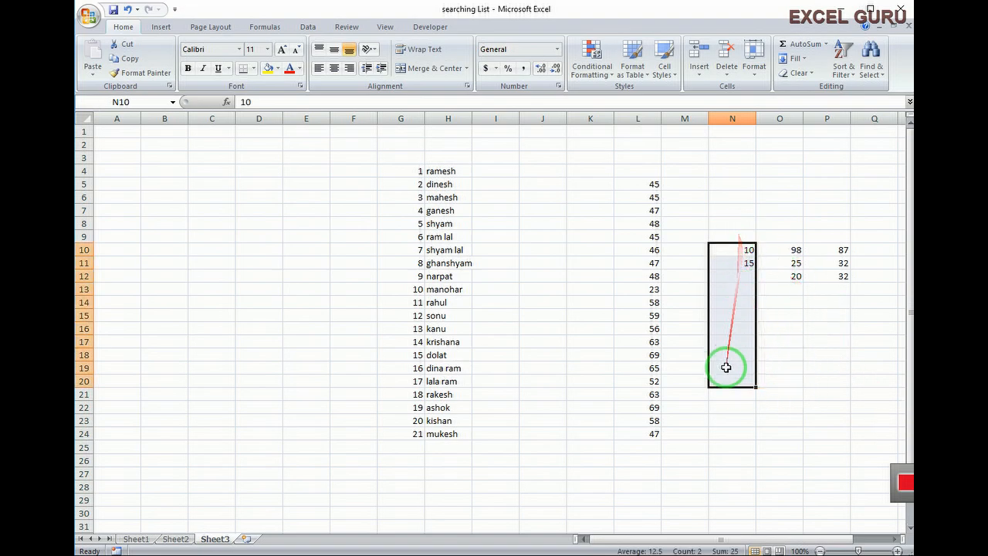
click(807, 59)
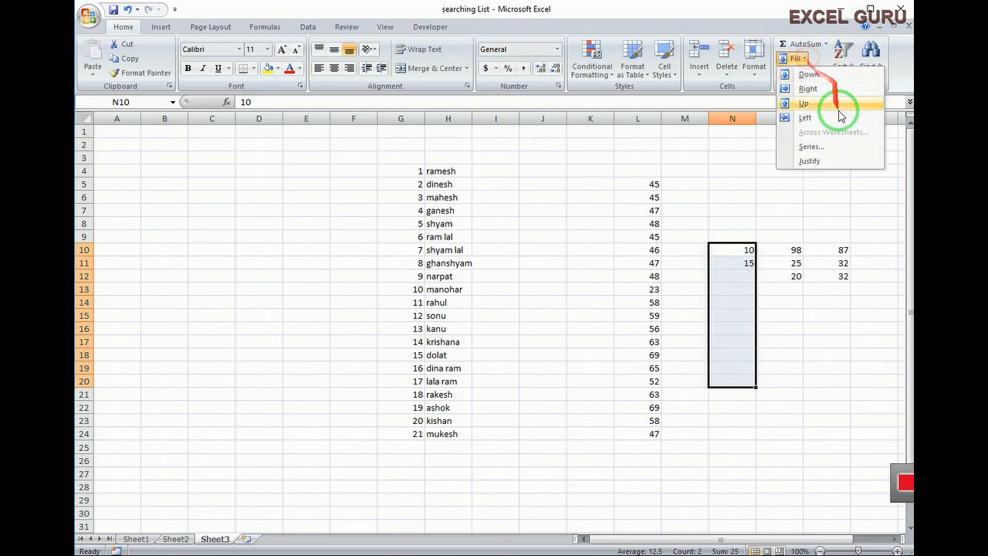
click(811, 147)
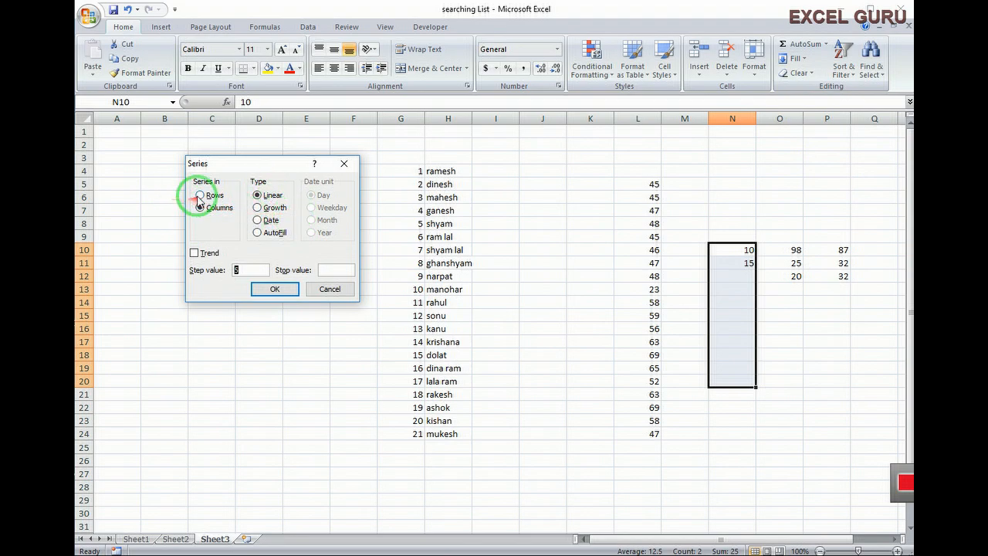
click(276, 290)
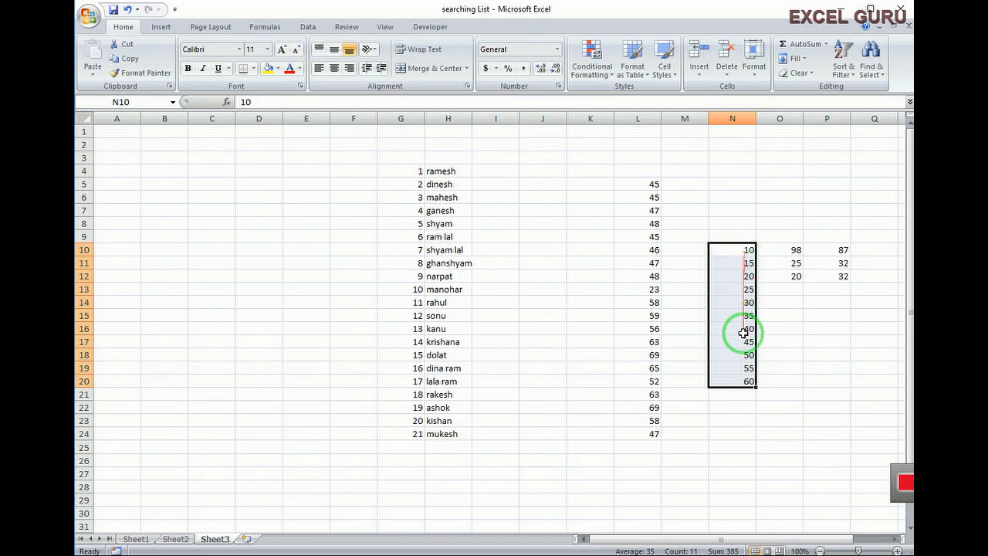
Switch to Sheet2 and clear only the formatting of the SUM total in N18.
key(ctrl+Page_Up)
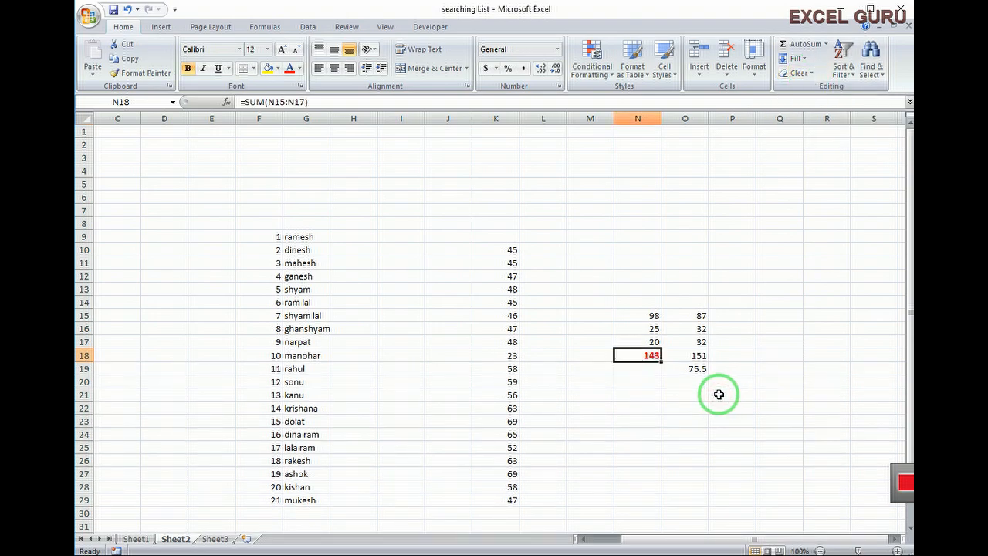
click(809, 74)
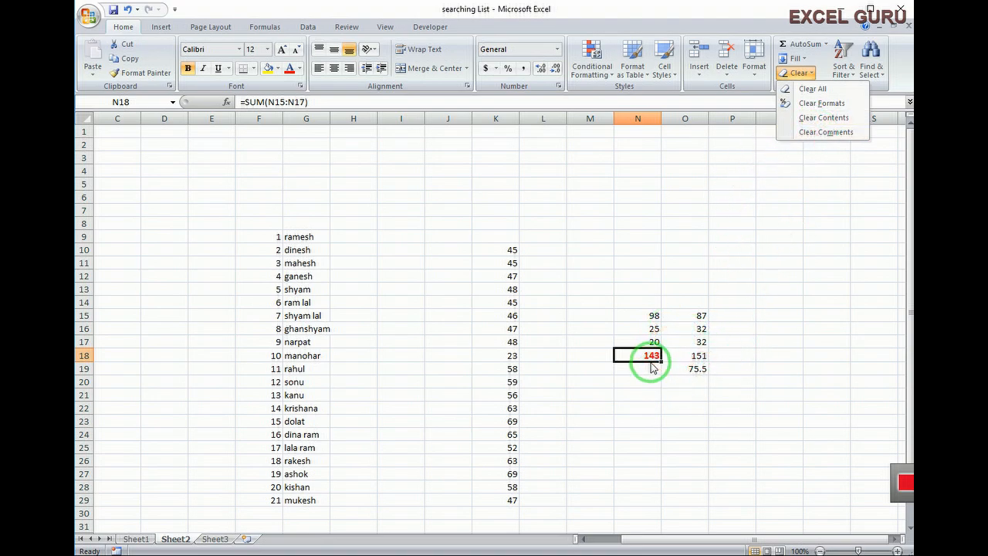
click(822, 105)
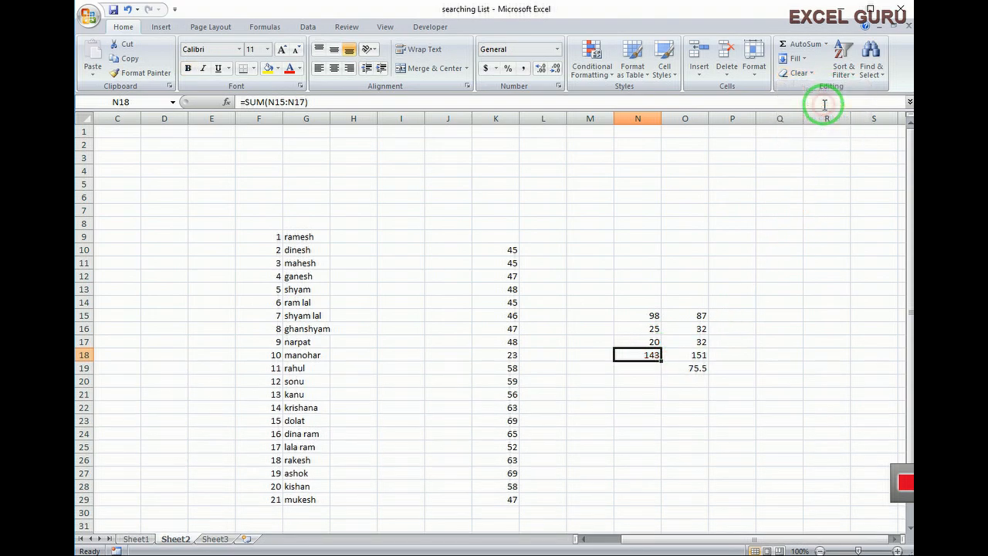
click(655, 369)
click(654, 355)
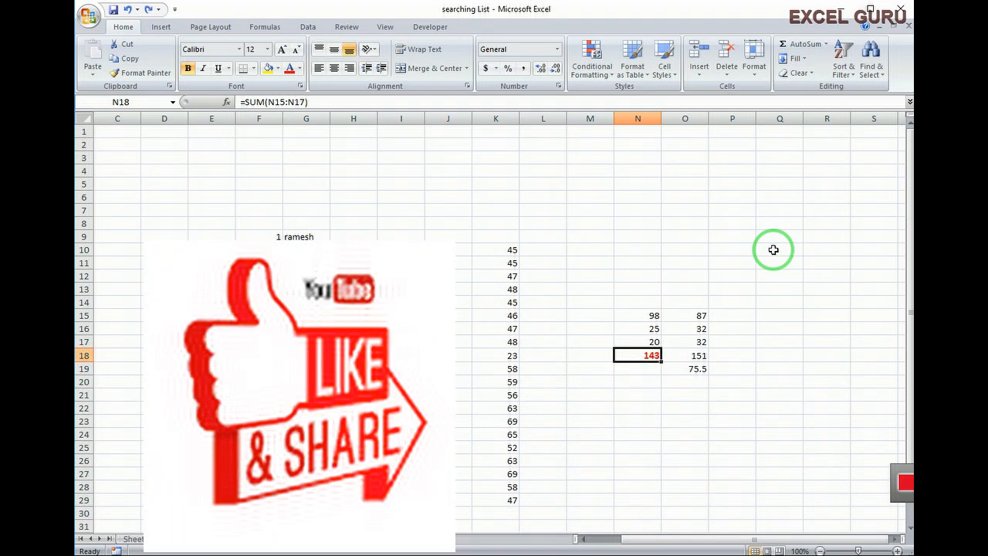
Clear only the contents of N18 and enter 14 in the emptied cell.
click(810, 74)
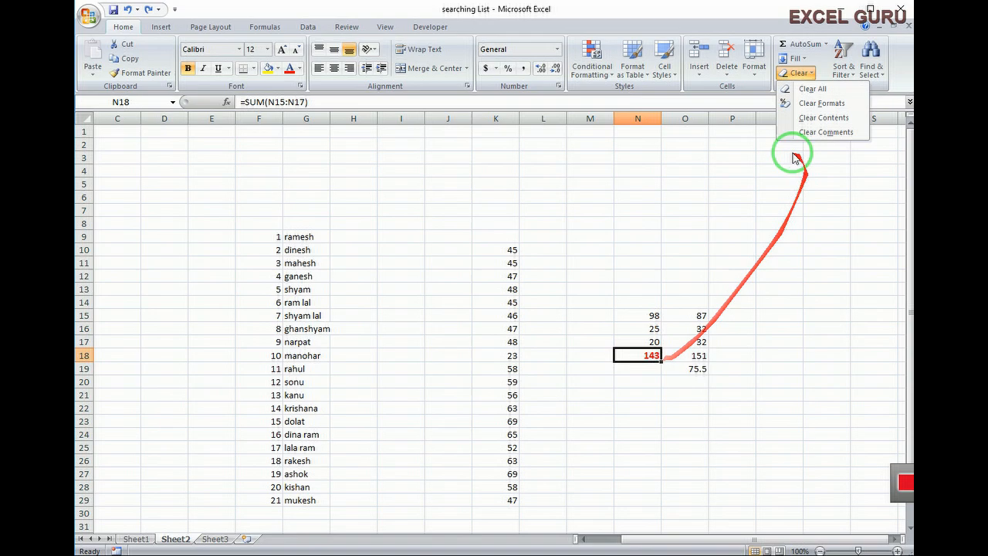
click(823, 117)
click(699, 378)
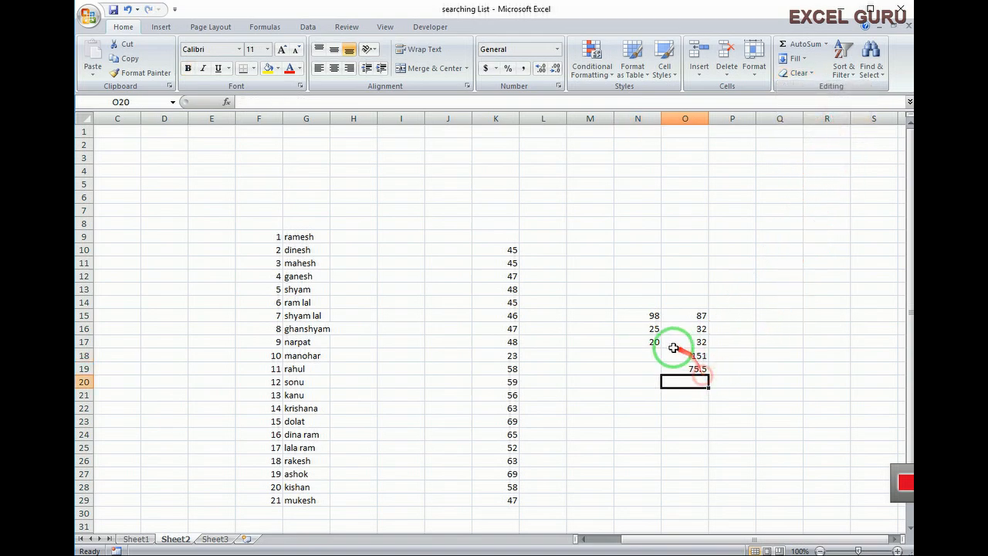
click(653, 353)
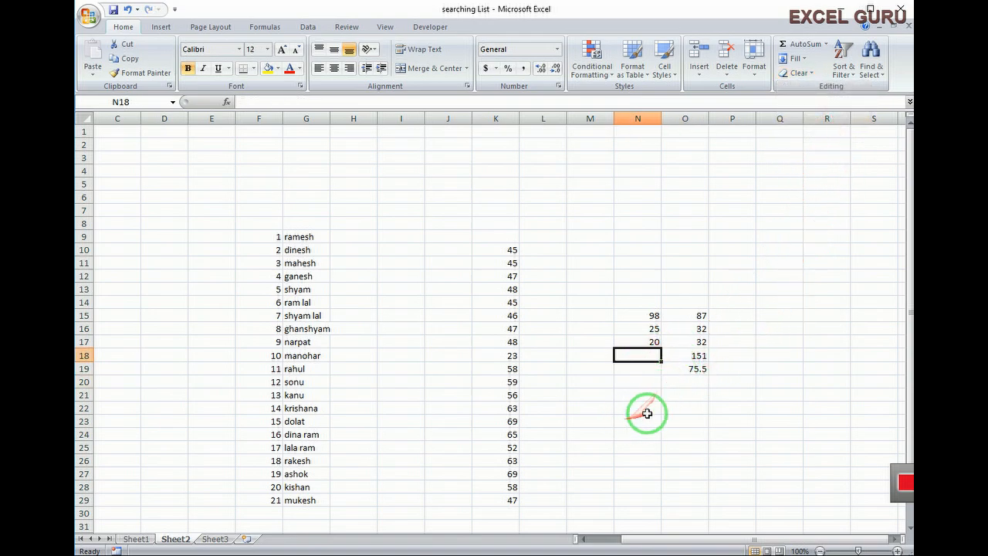
text(1)
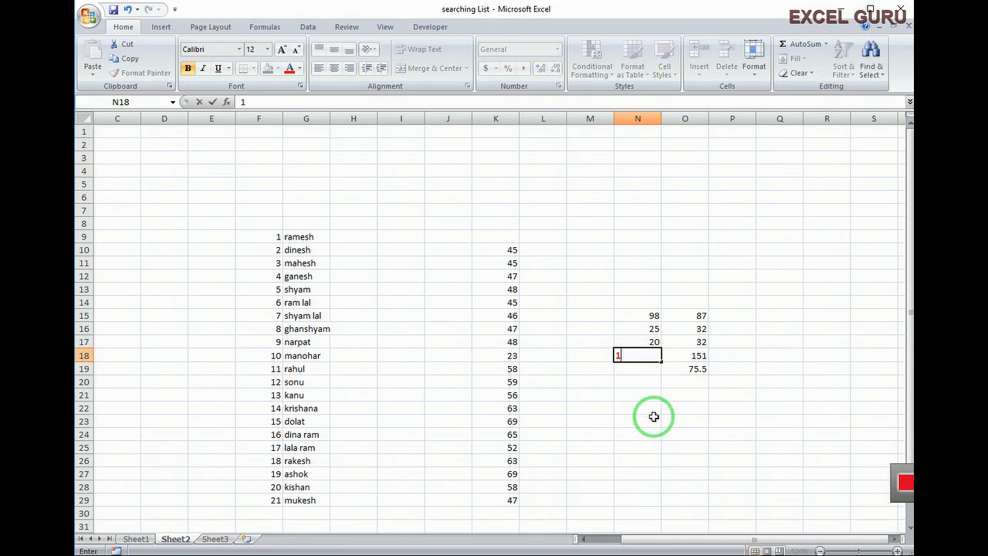
text(4)
click(627, 445)
click(644, 356)
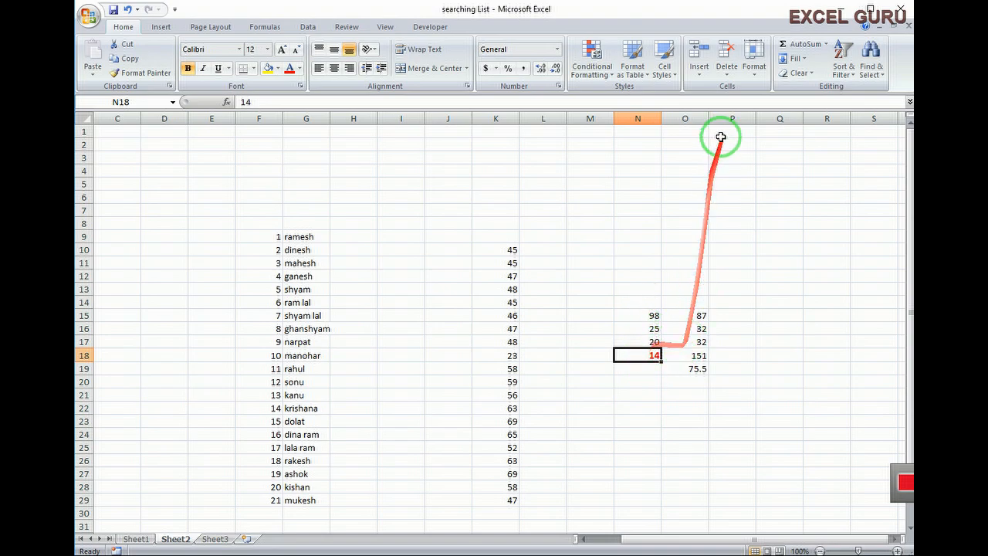
Clear only the formats from the value 14 in N18, and undo the change.
click(796, 72)
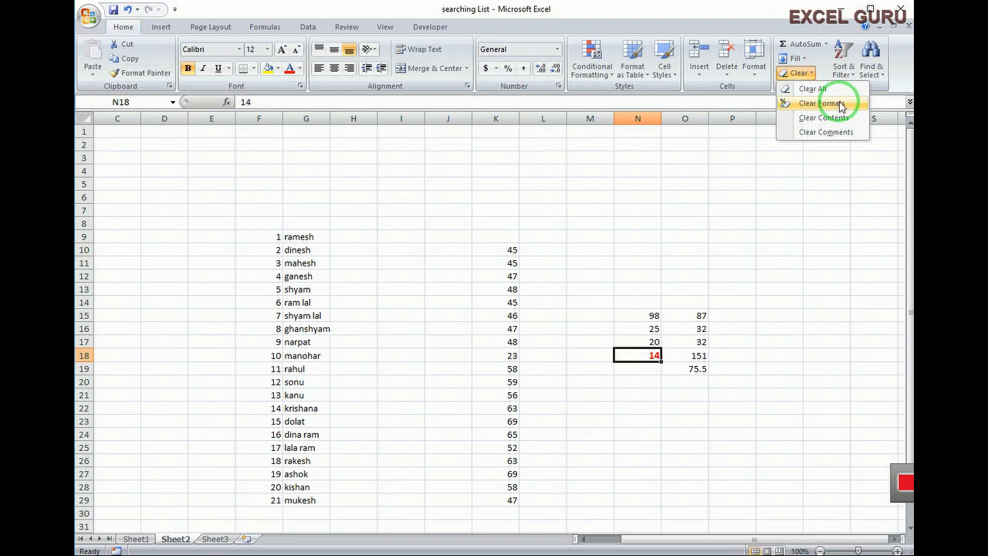
click(840, 107)
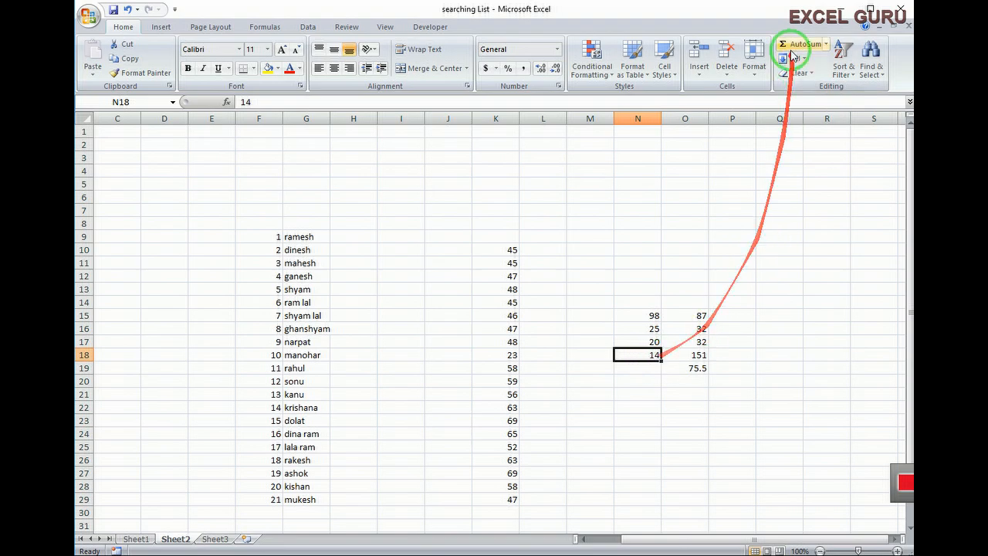
key(ctrl+z)
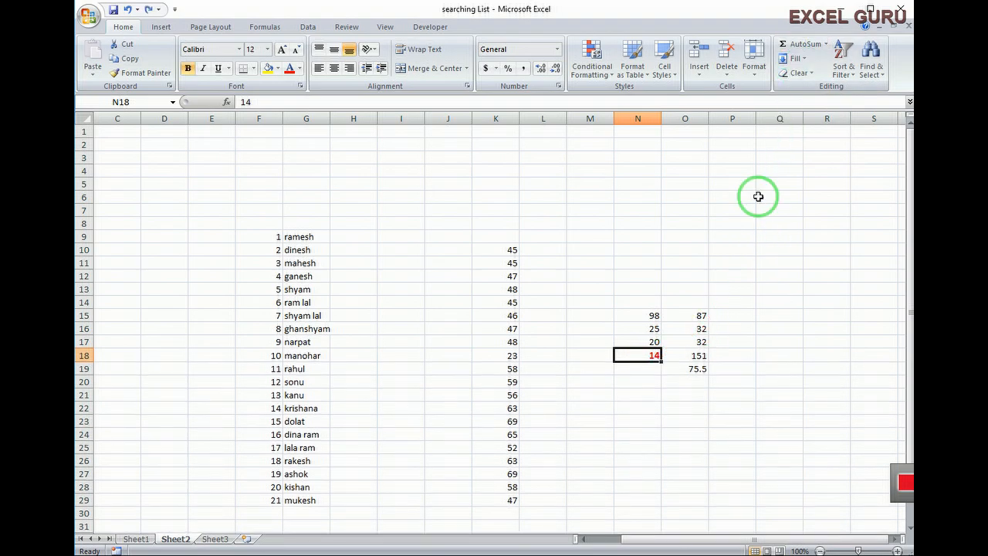
Remove both contents and formatting from N18 with Clear All, and enter 12 in the cell.
click(812, 73)
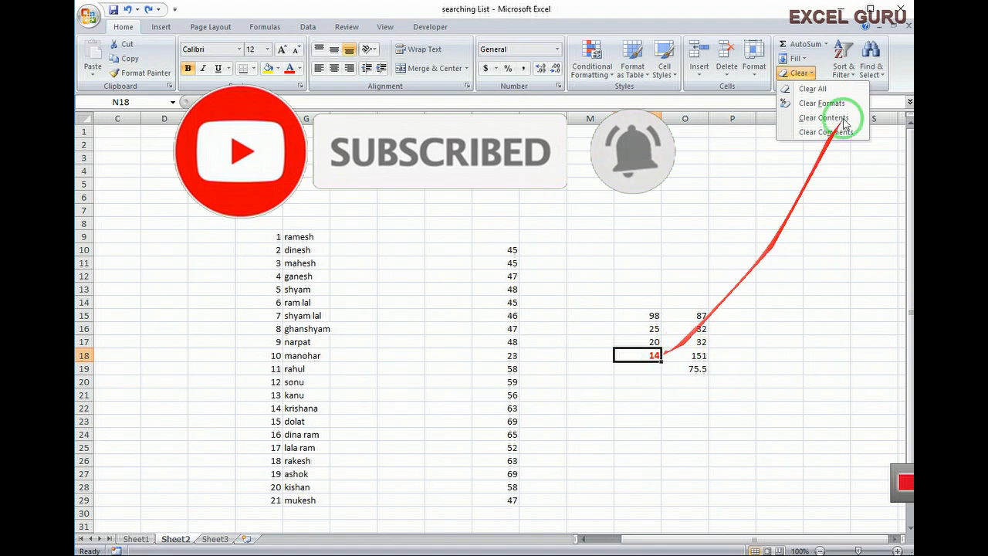
click(812, 89)
click(677, 422)
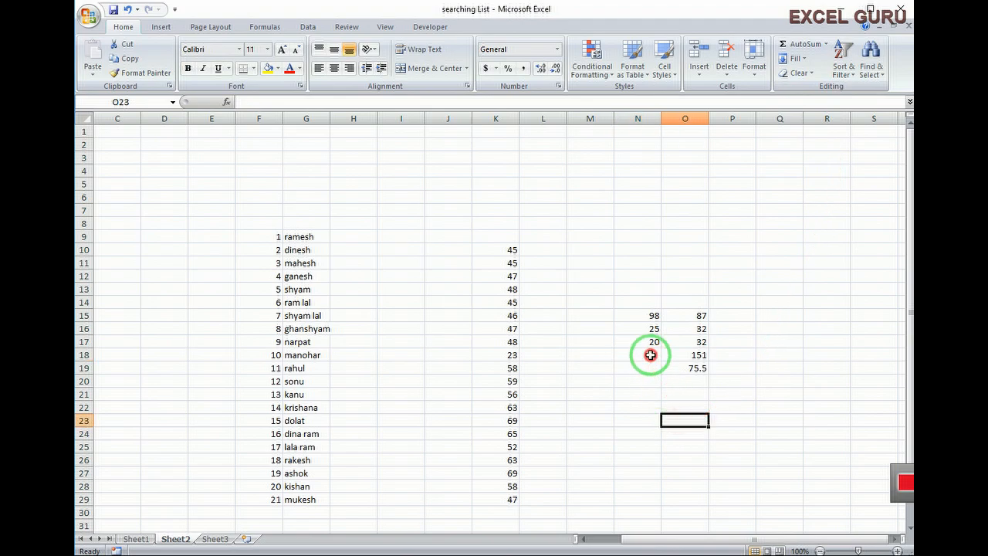
click(646, 353)
text(12)
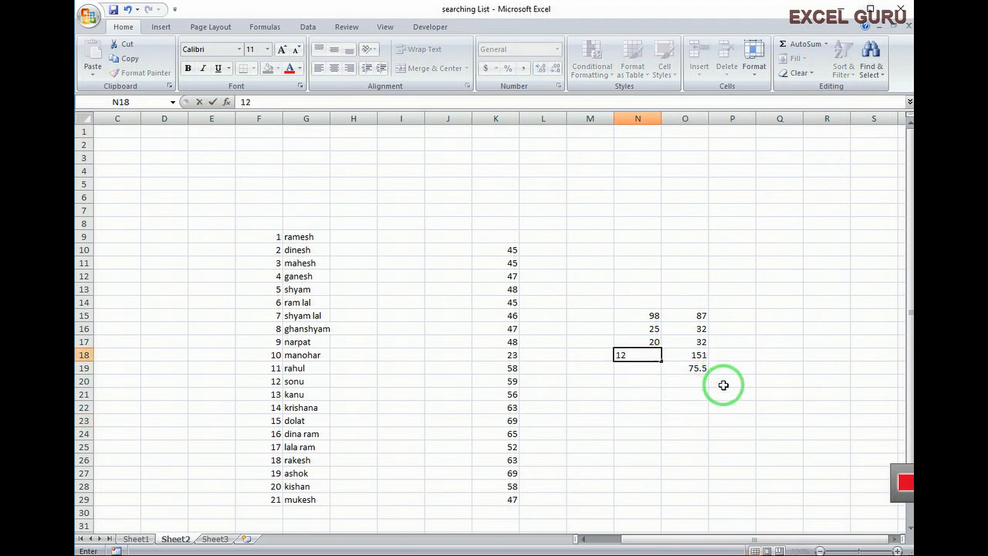
click(685, 459)
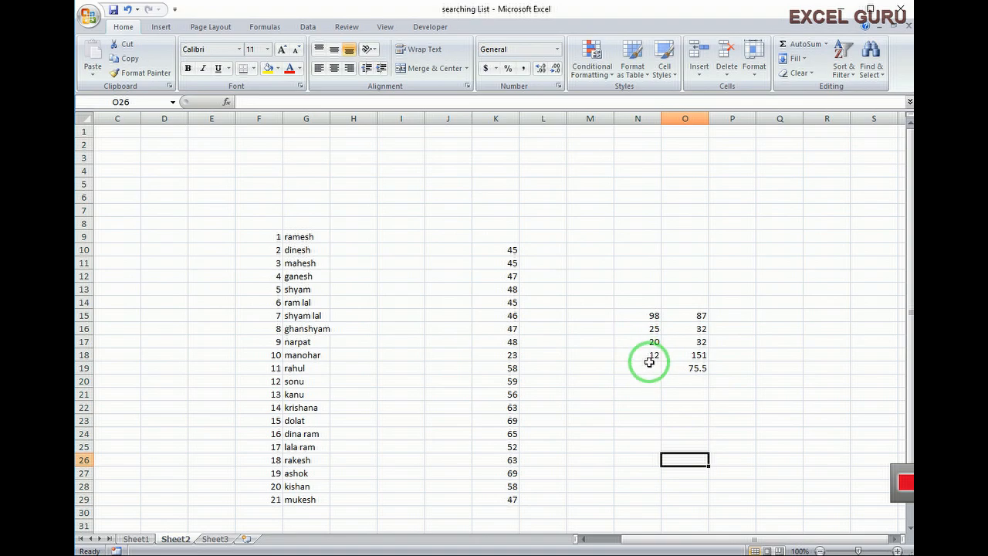
click(798, 73)
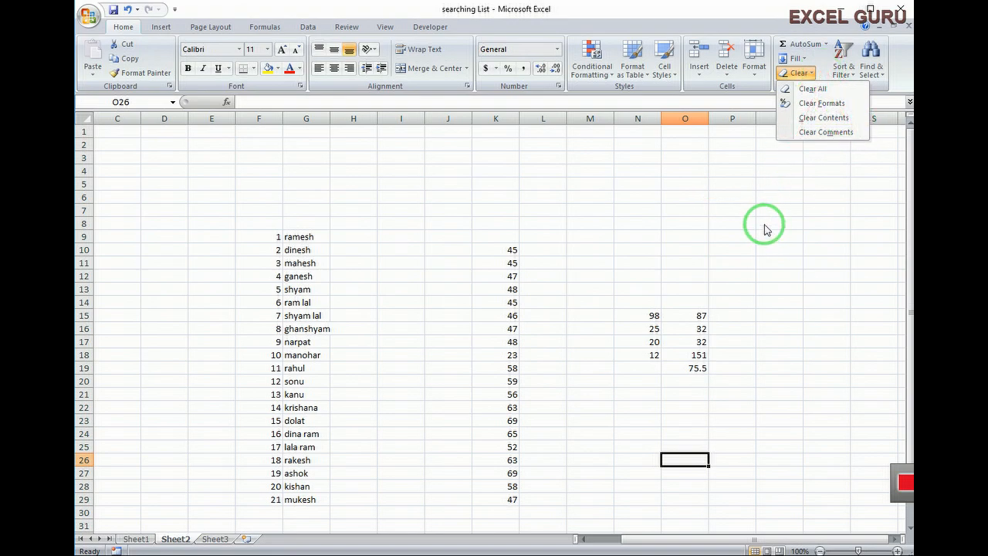
click(798, 197)
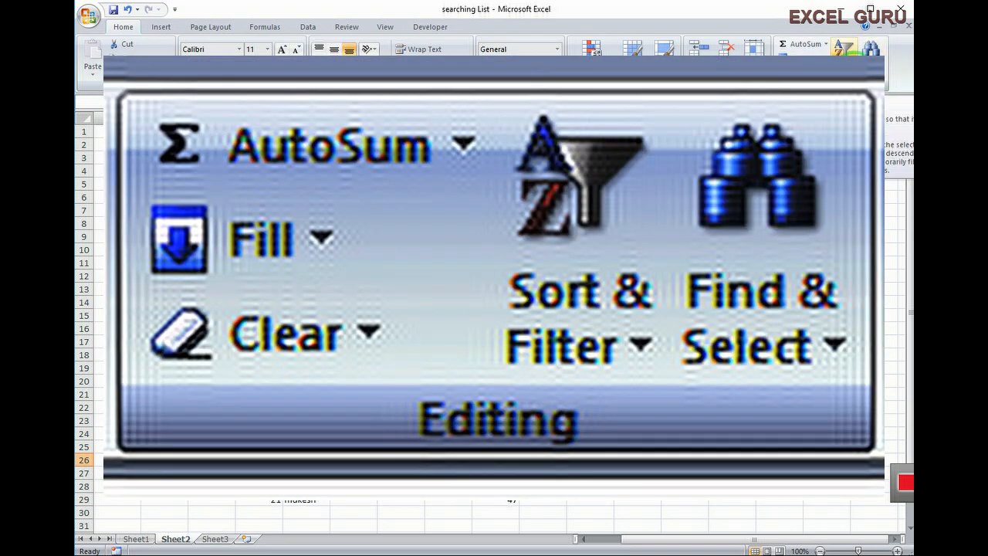
Sort the names in G9:G29 from A to Z, continuing with the current selection only.
click(843, 60)
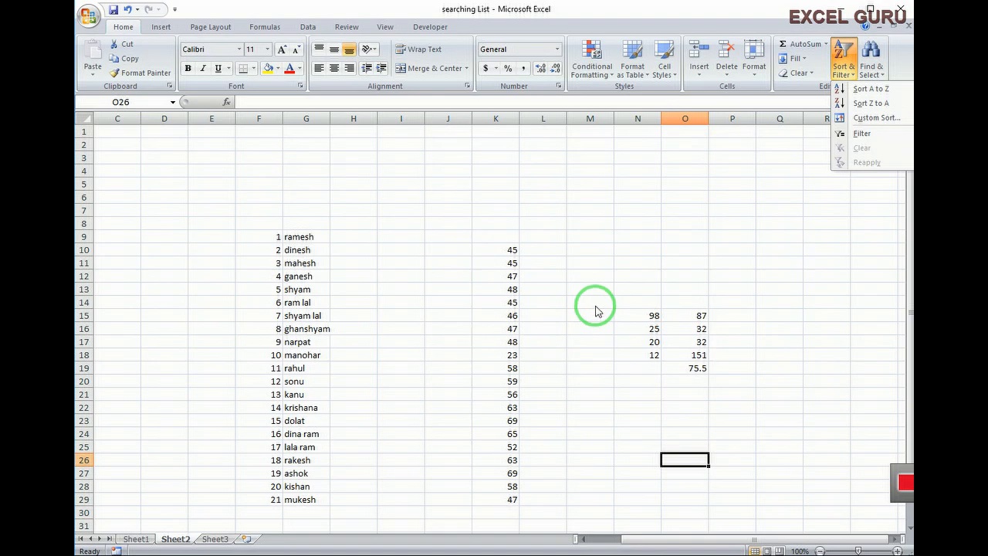
drag(306, 237, 306, 500)
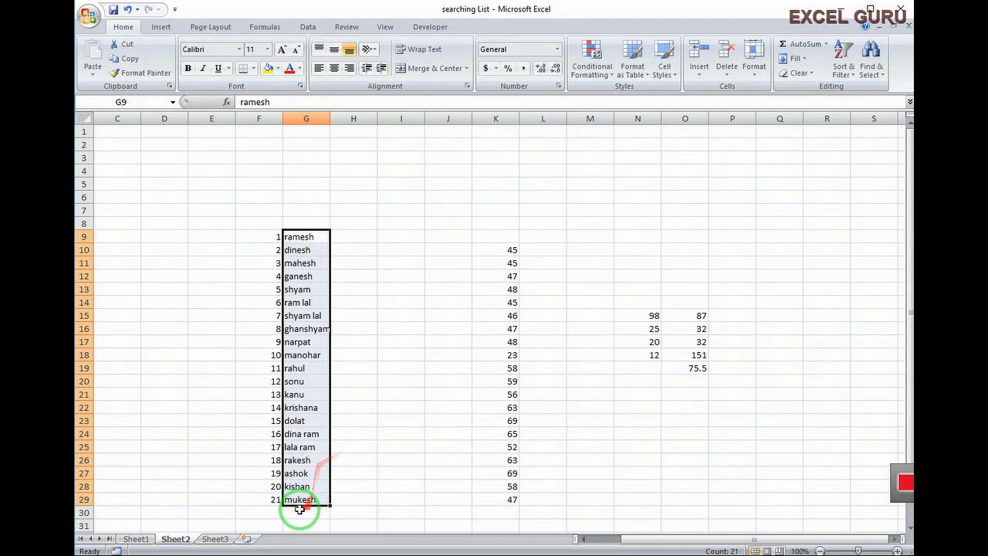
click(843, 60)
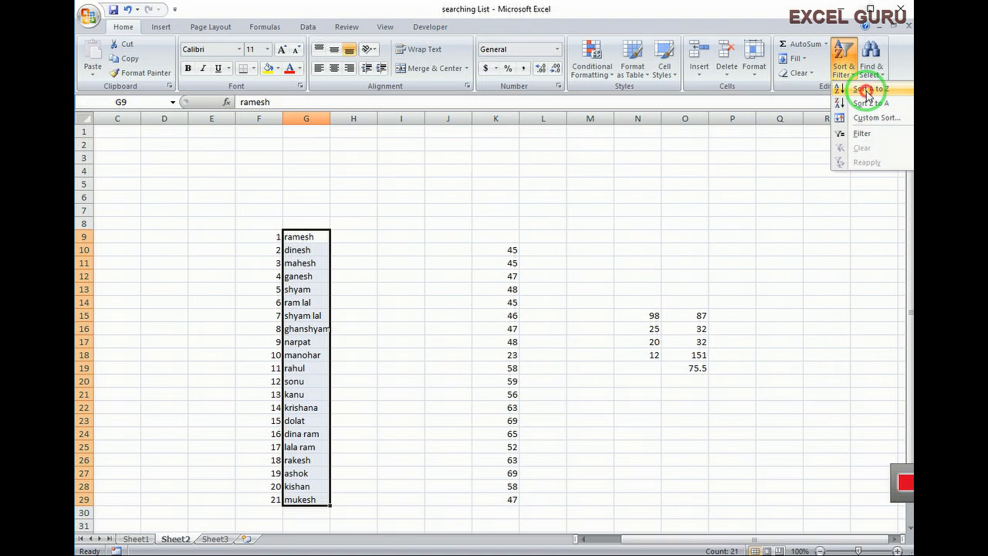
click(868, 91)
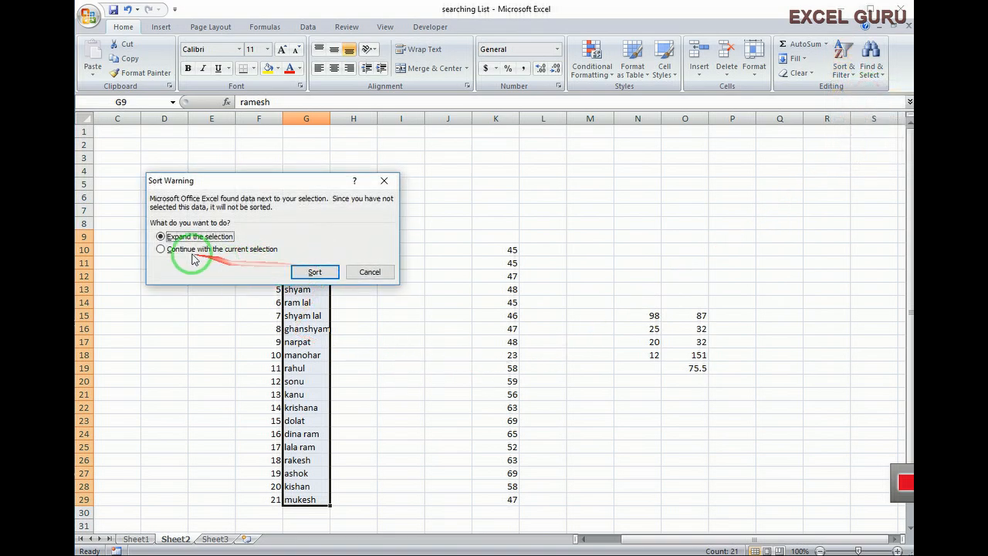
click(161, 249)
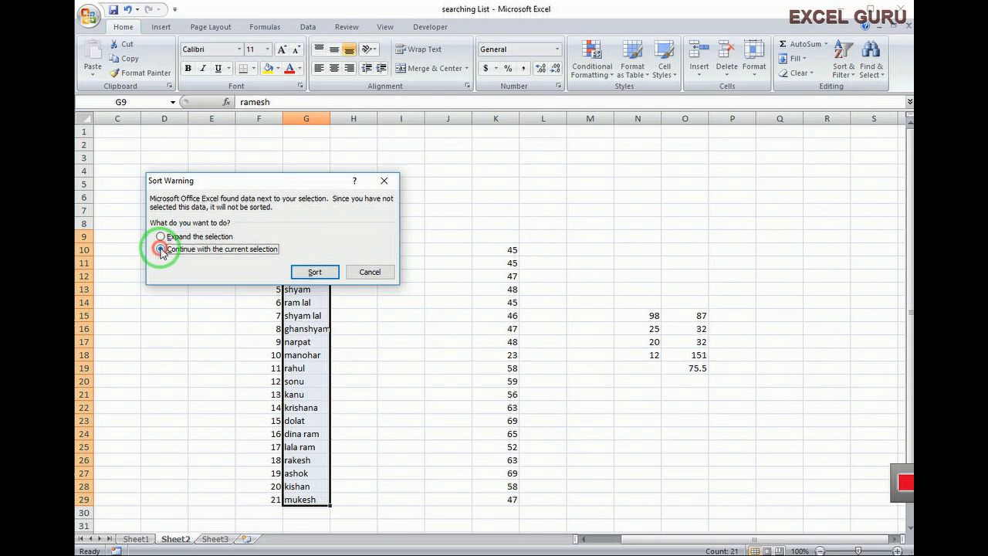
click(314, 273)
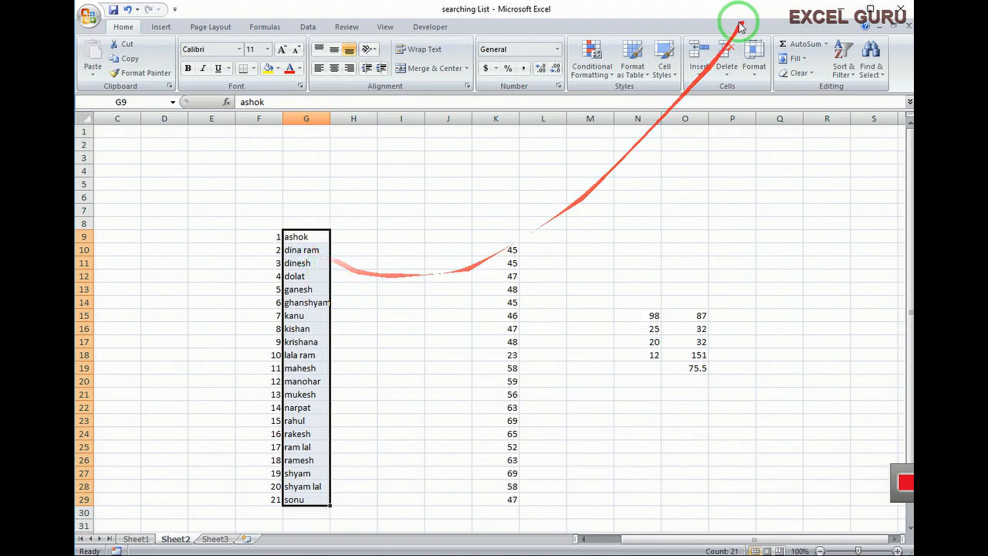
Sort the names in G9:G29 from Z to A, continuing with the current selection only.
click(854, 76)
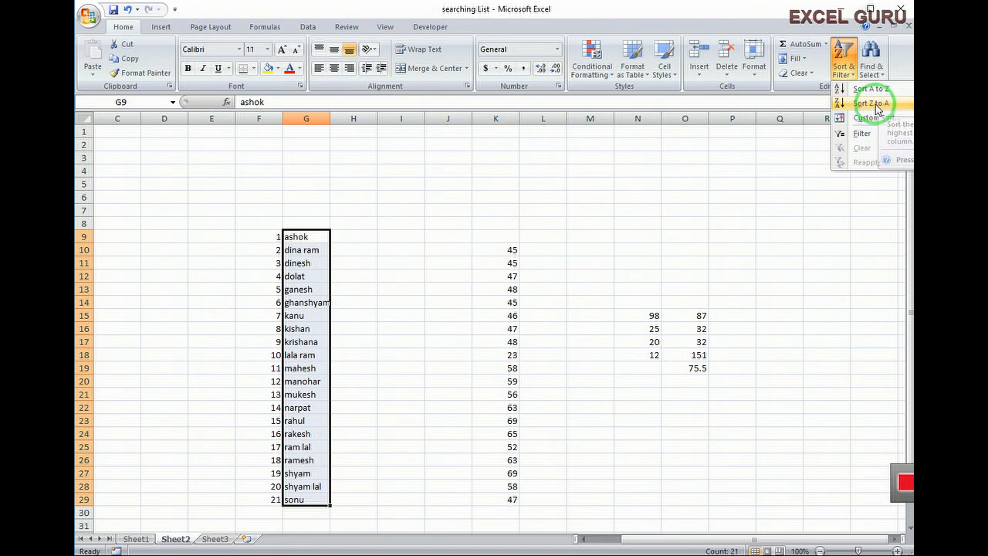
click(885, 105)
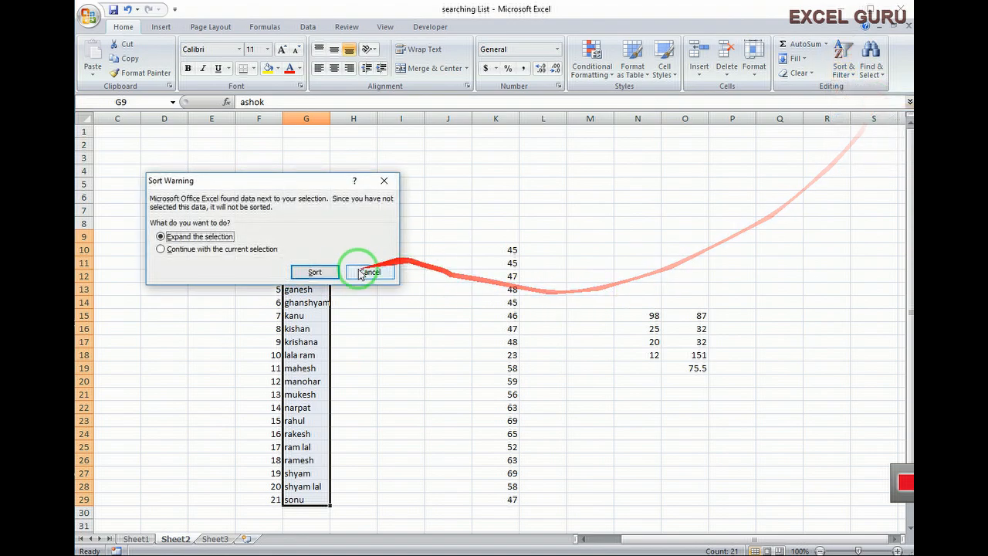
click(189, 249)
click(315, 272)
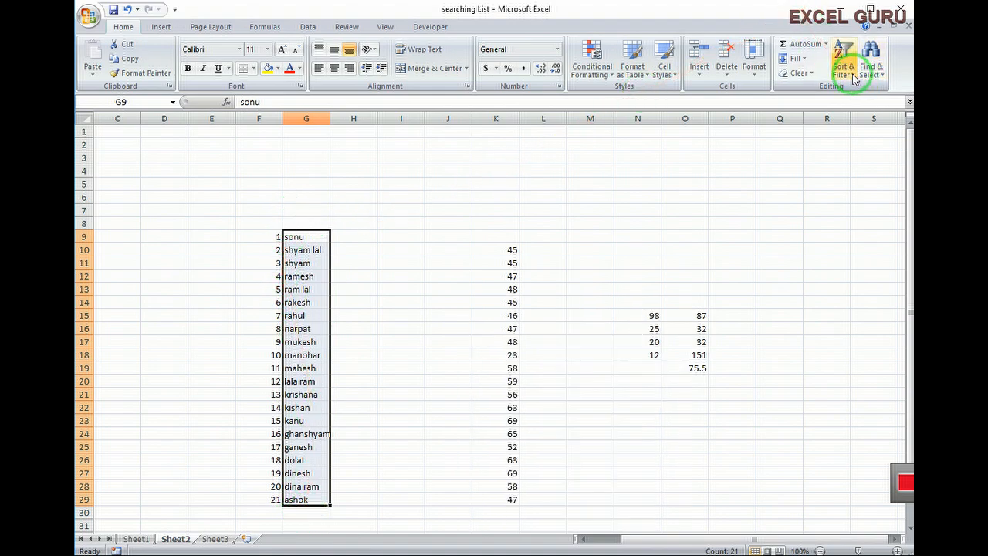
Sort the numbers in K10:K29 from smallest to largest, and re-sort them from largest to smallest.
drag(502, 249, 506, 500)
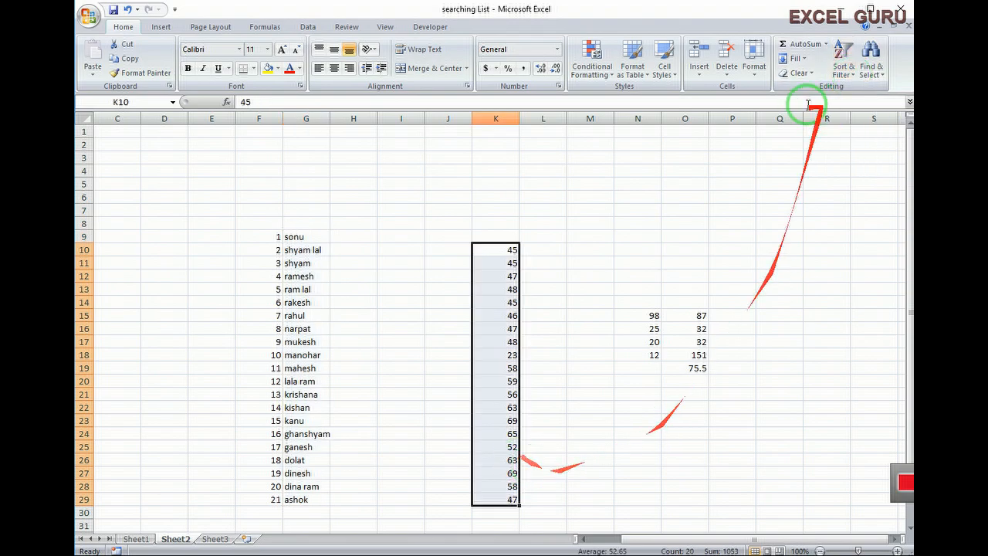
click(849, 76)
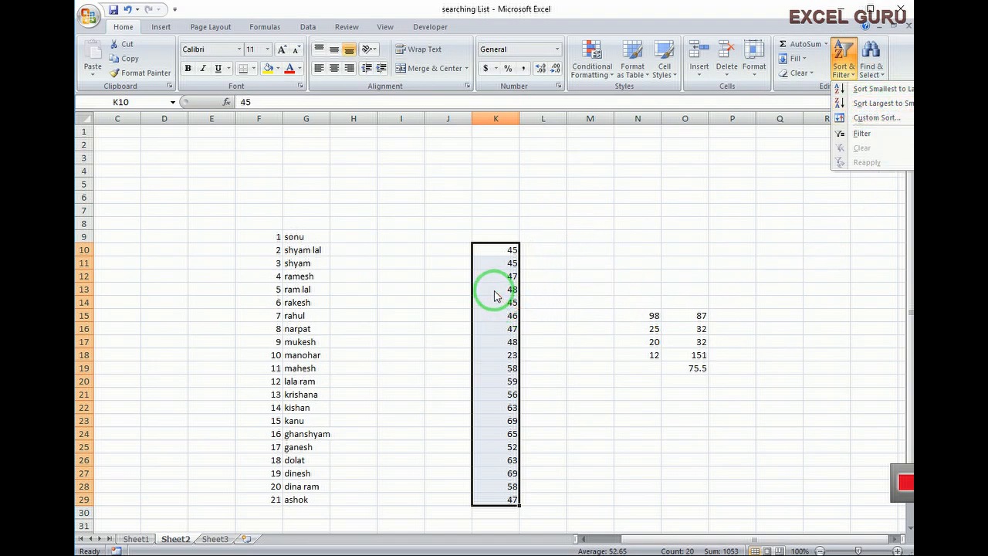
click(885, 90)
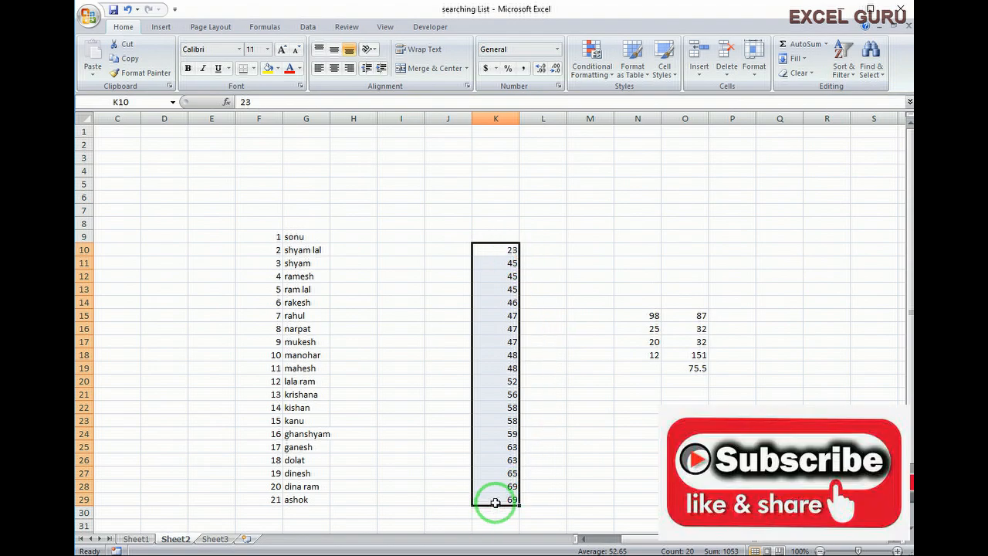
click(844, 65)
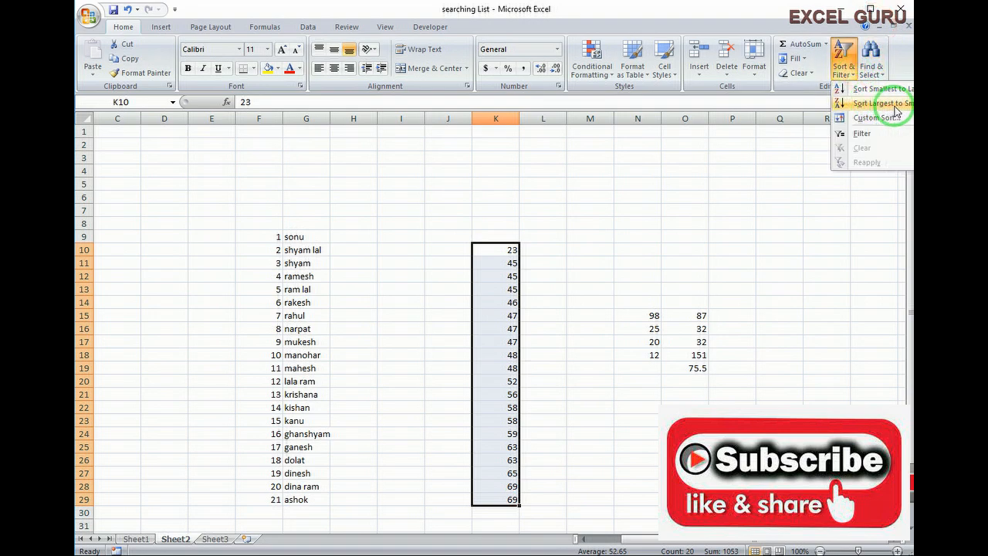
click(900, 108)
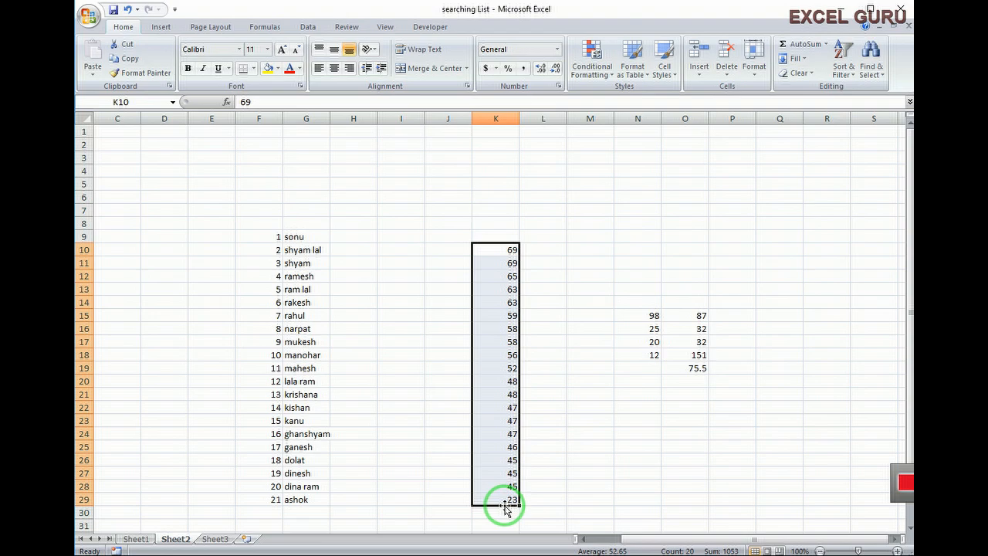
Custom-sort the coloured cells Q11:Q15 on Cell Color, placing red on top.
click(853, 77)
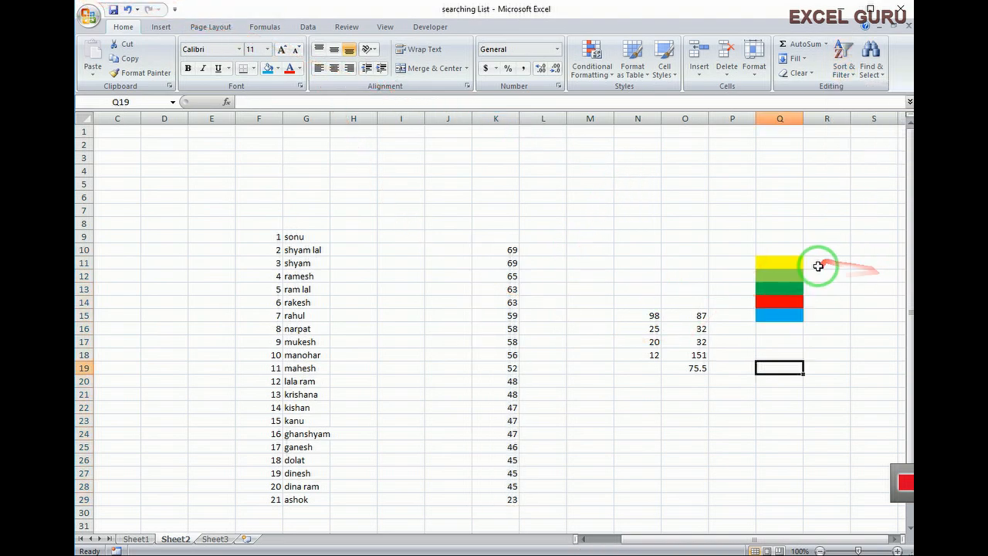
drag(807, 253, 810, 364)
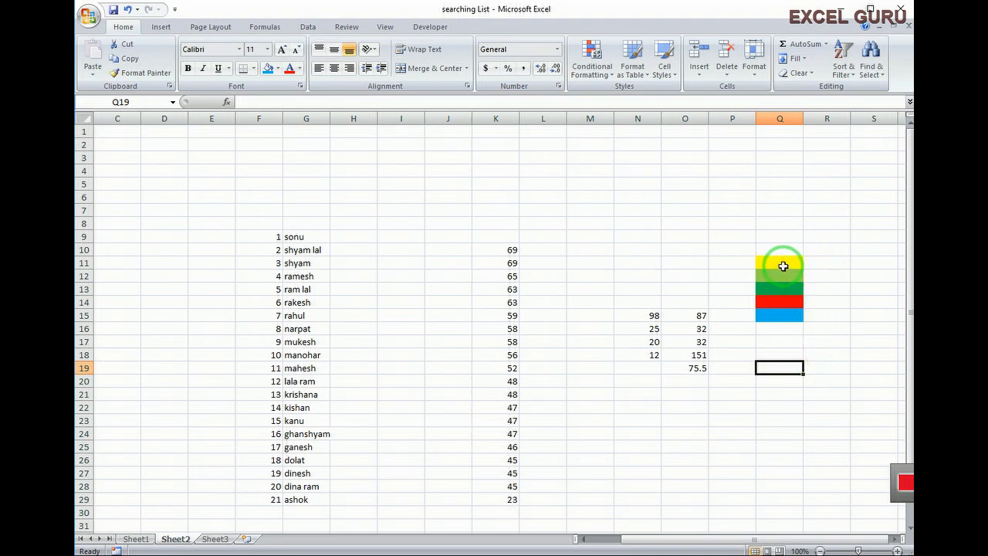
drag(783, 263, 786, 315)
click(844, 73)
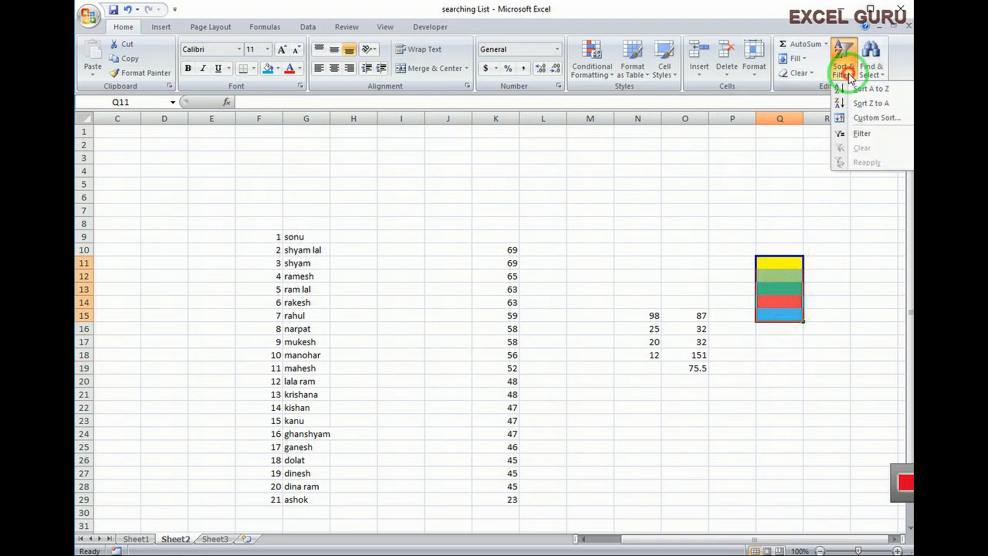
click(874, 120)
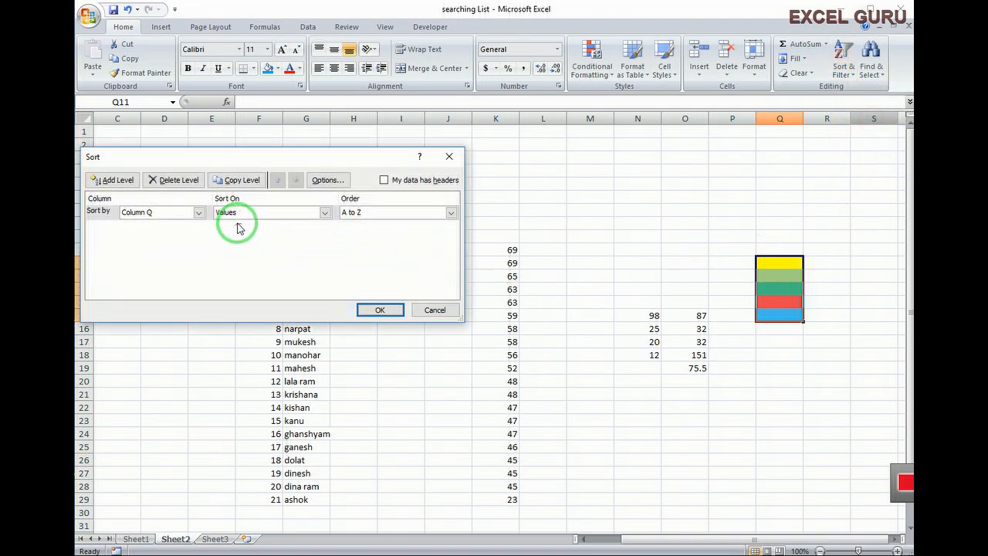
click(325, 213)
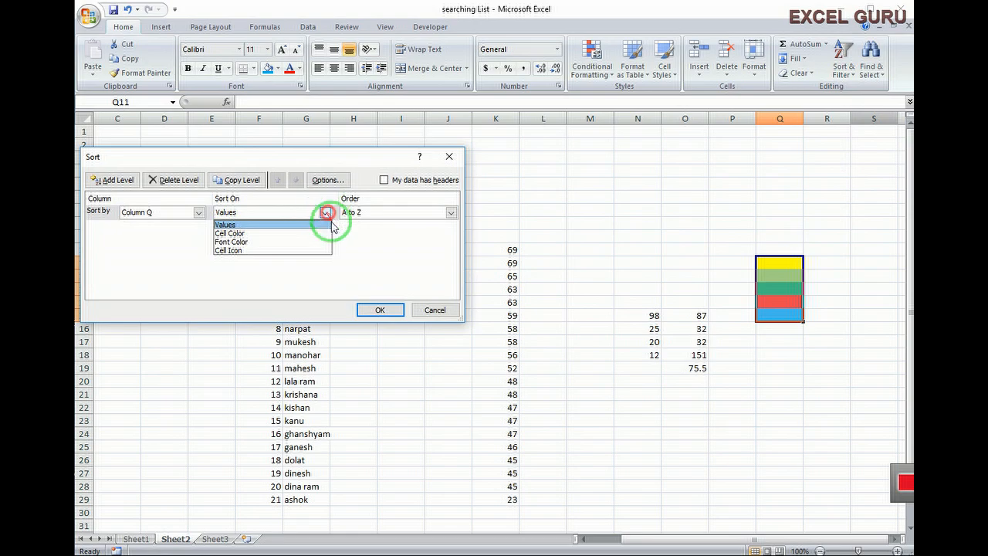
click(238, 234)
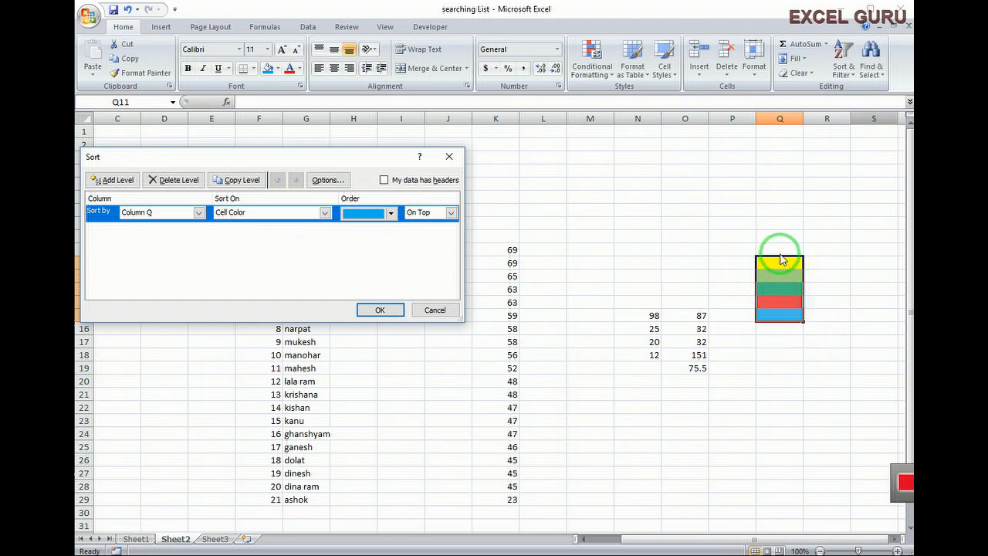
click(392, 214)
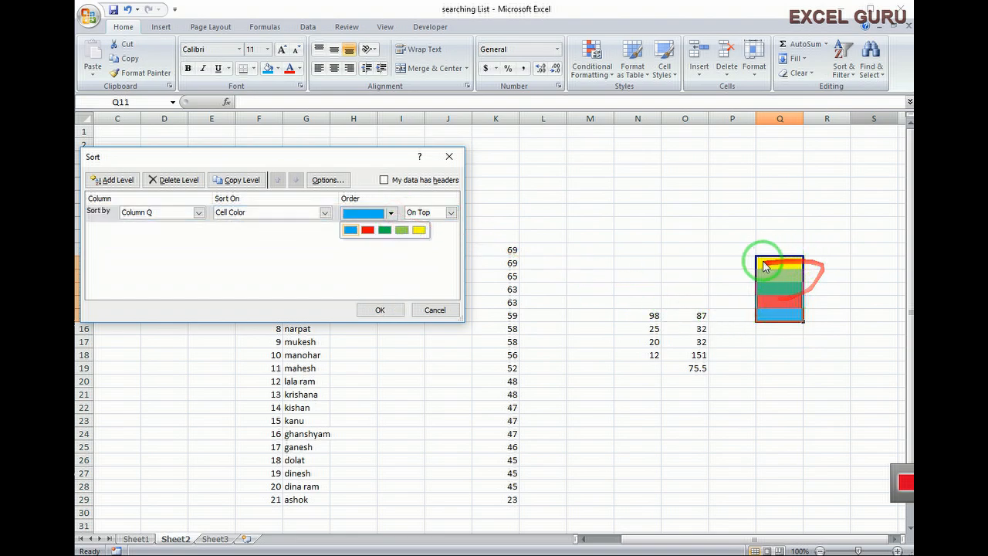
click(368, 230)
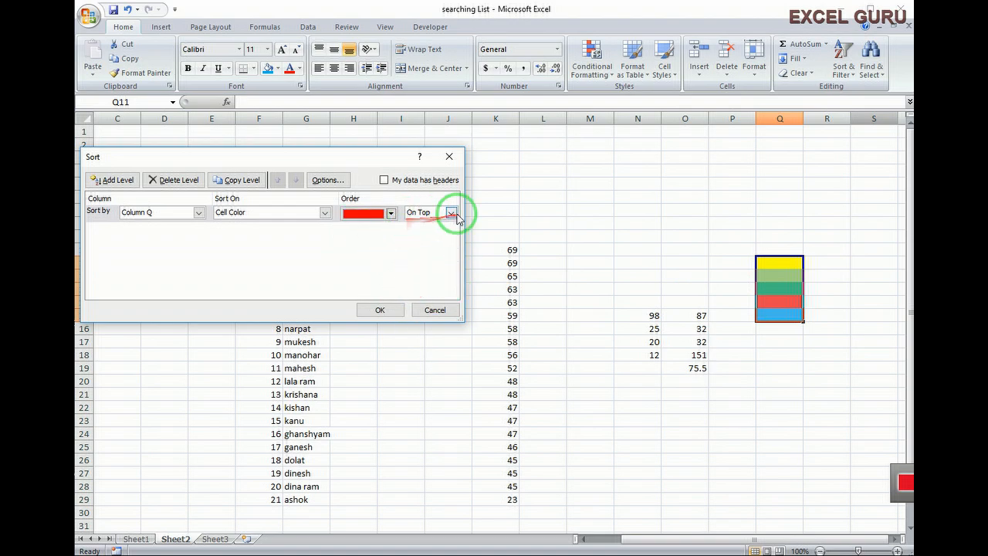
click(386, 310)
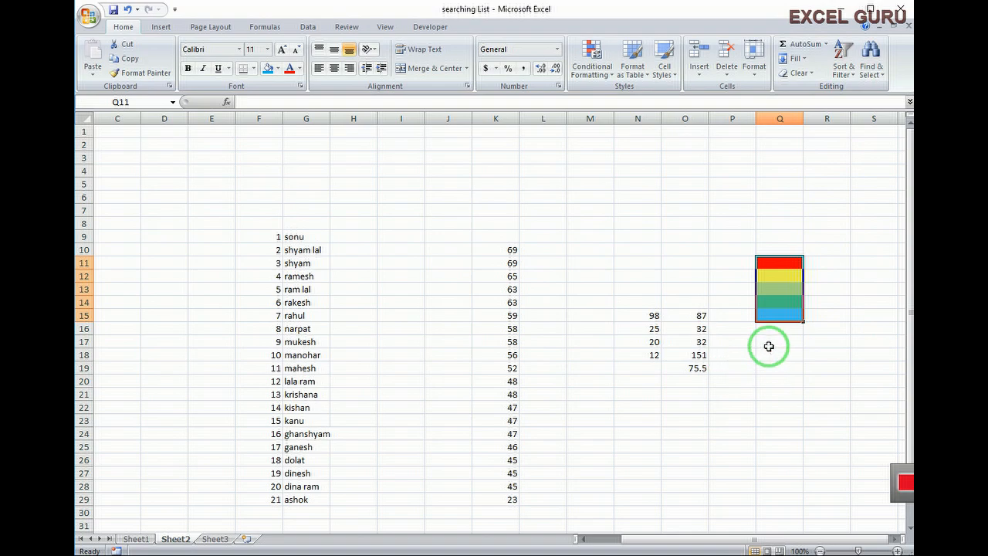
Turn on filtering for the name list in G9:G29.
click(852, 75)
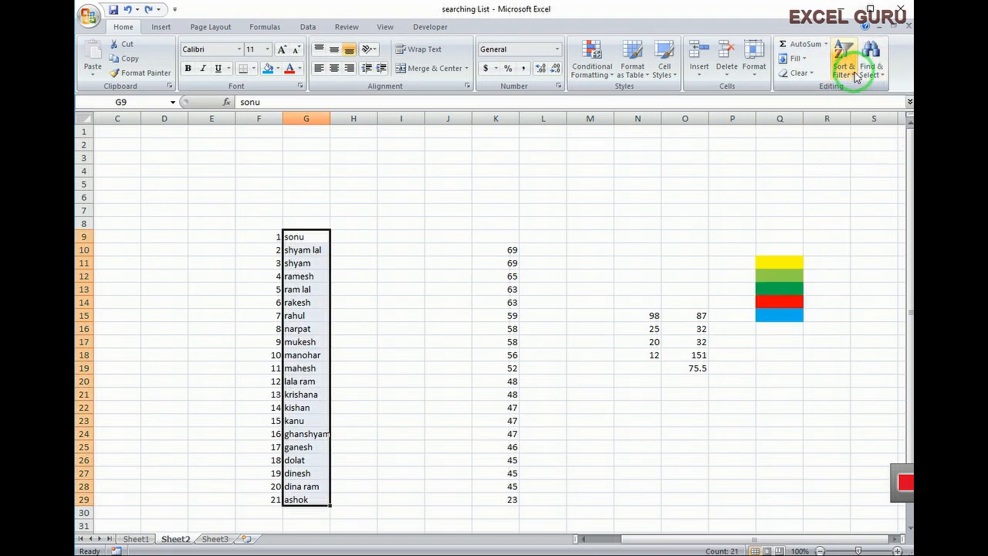
click(845, 69)
click(862, 133)
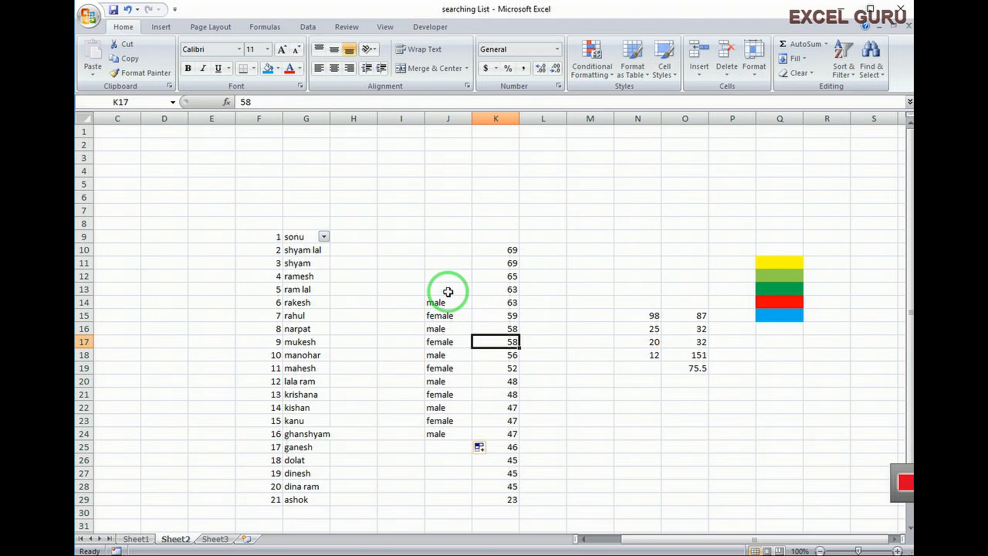
Turn on filtering for the gender and number data in columns J and K.
drag(448, 292, 424, 437)
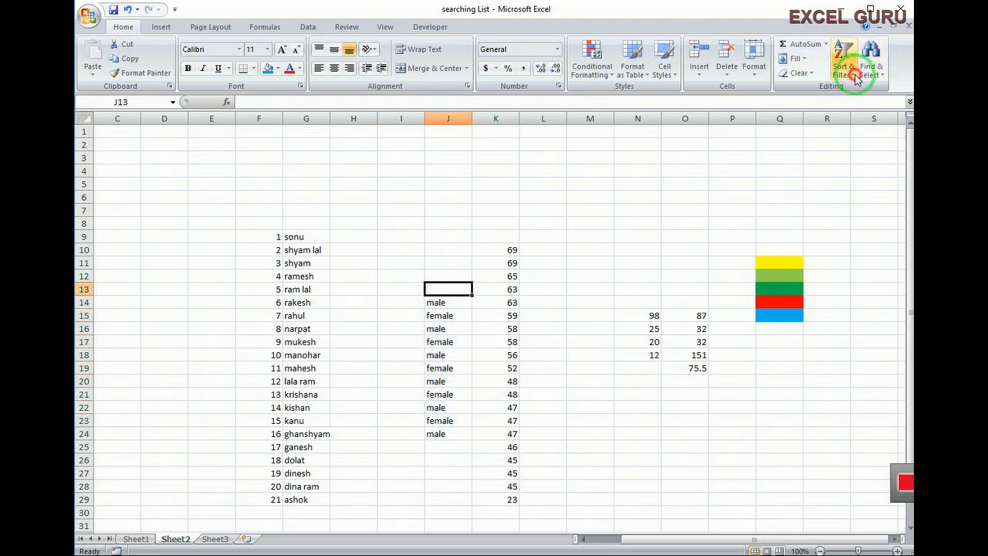
click(856, 79)
click(860, 135)
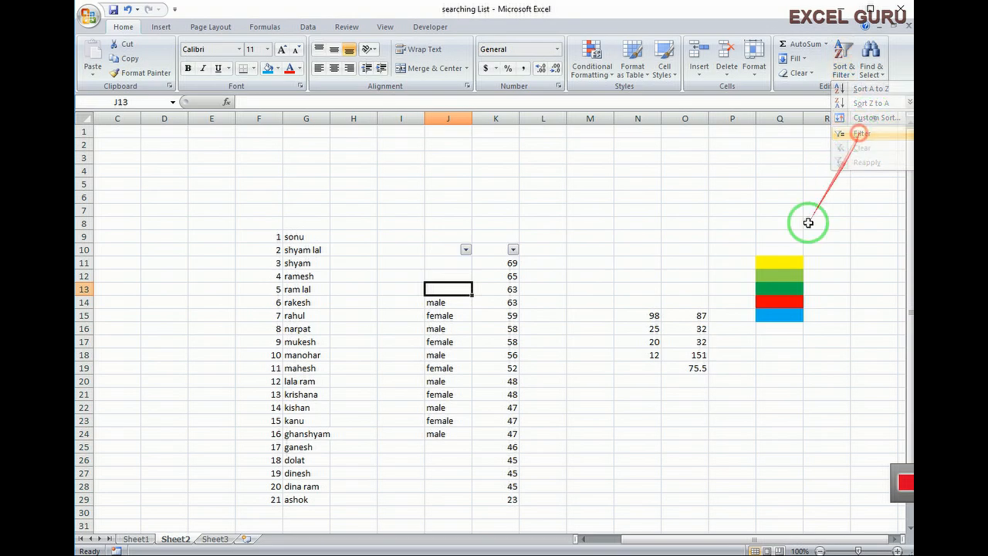
click(494, 326)
Filter column J to show only the male rows.
click(465, 249)
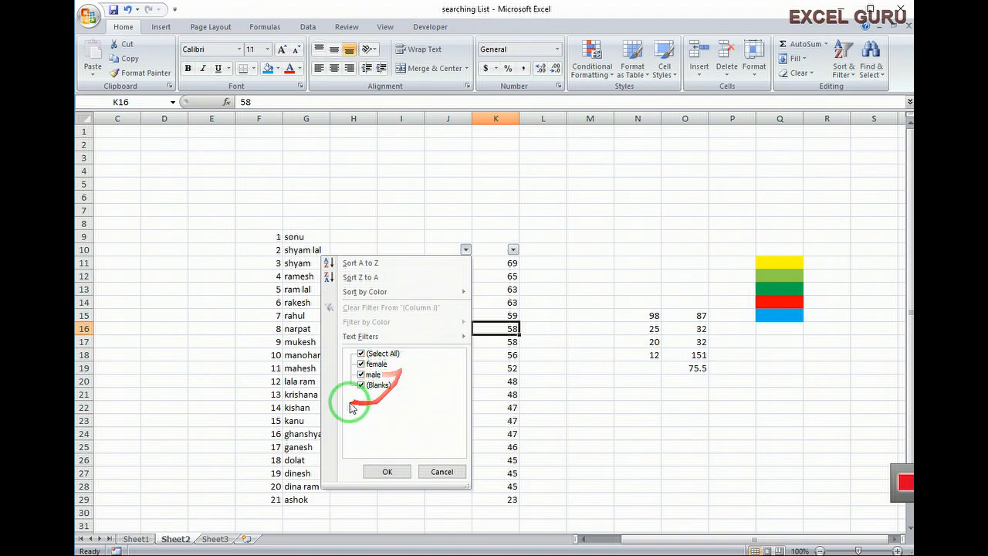
click(361, 353)
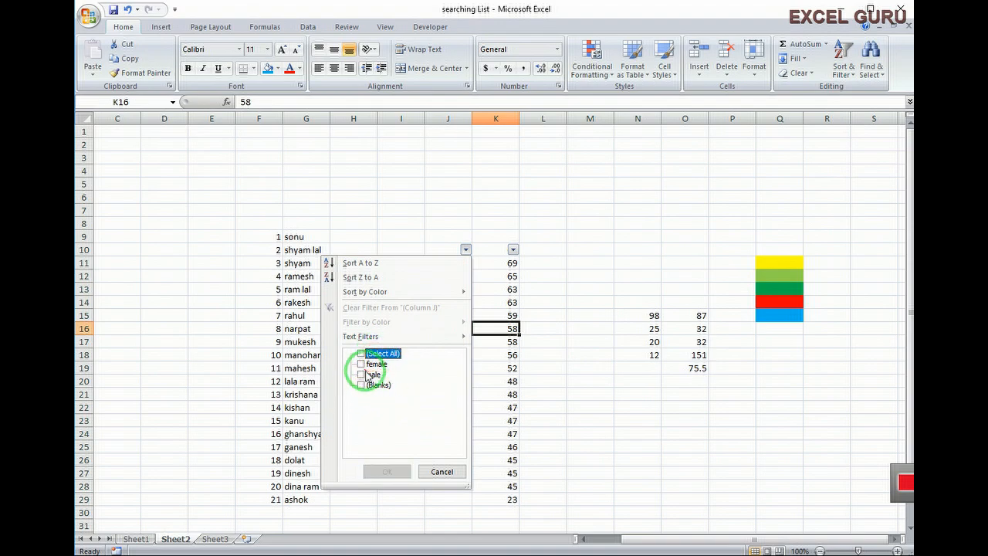
click(361, 374)
click(387, 471)
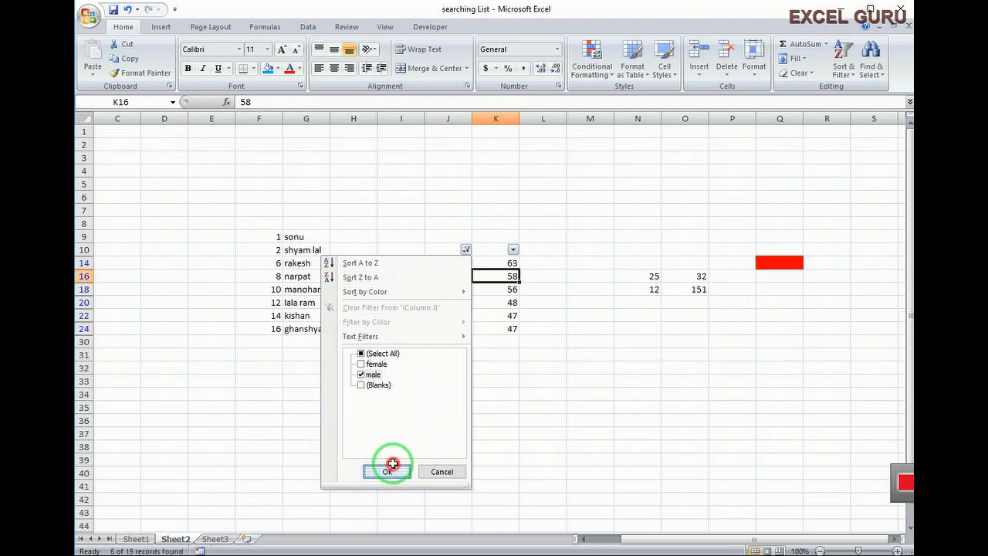
click(558, 421)
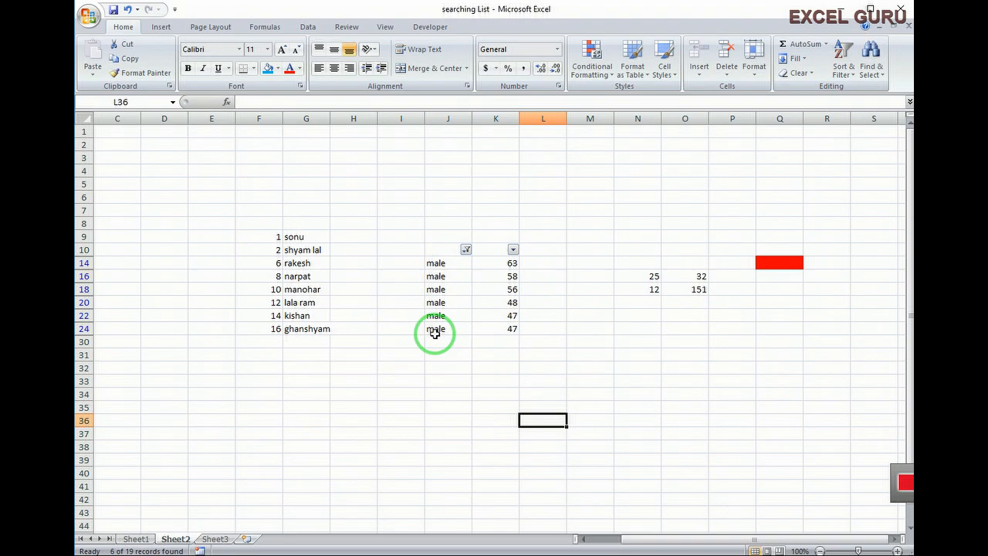
Change the column J filter to show only the female rows.
click(466, 250)
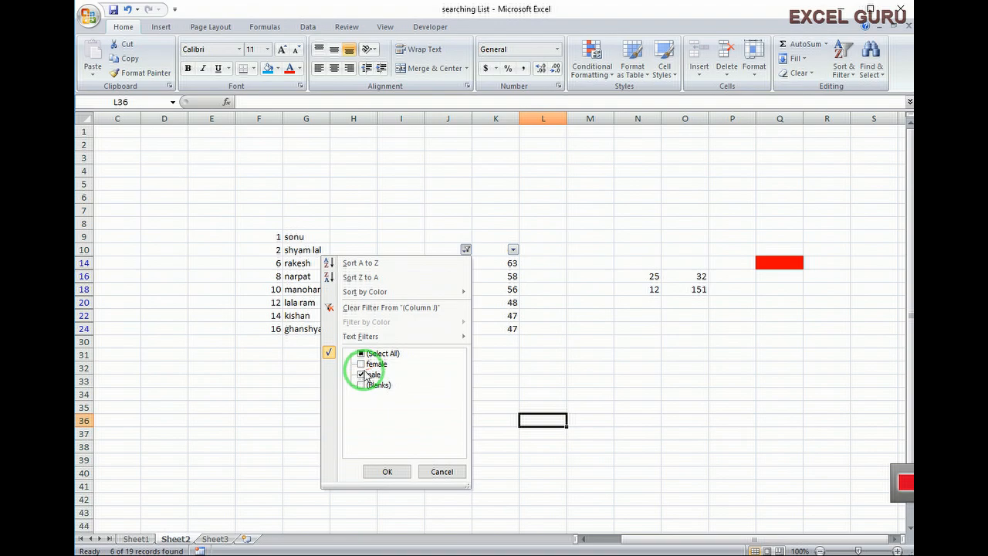
click(367, 375)
click(362, 364)
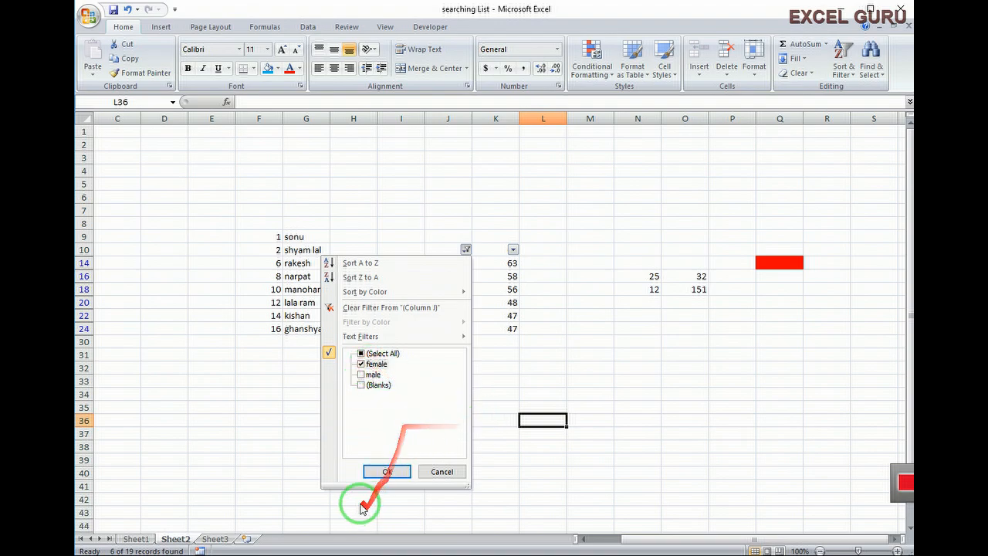
click(387, 471)
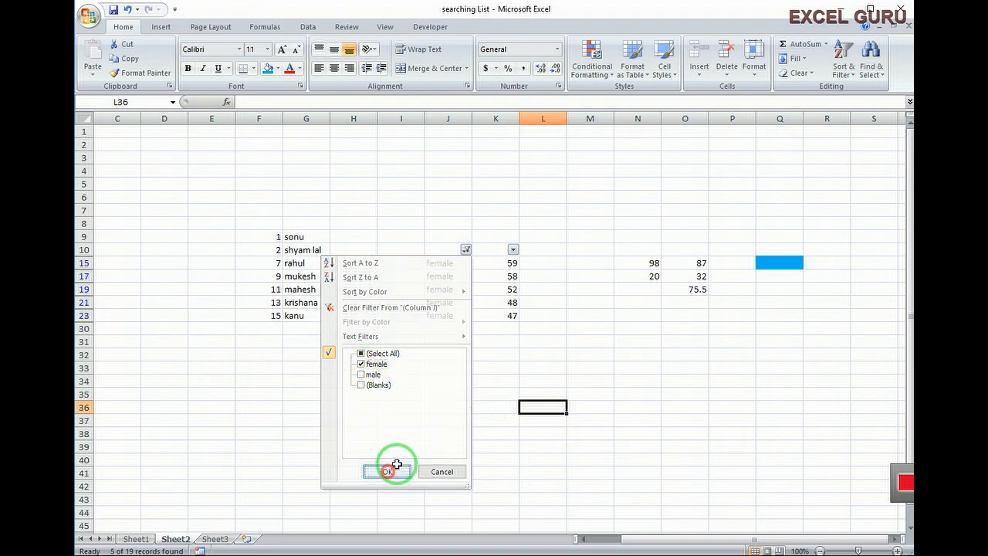
click(637, 380)
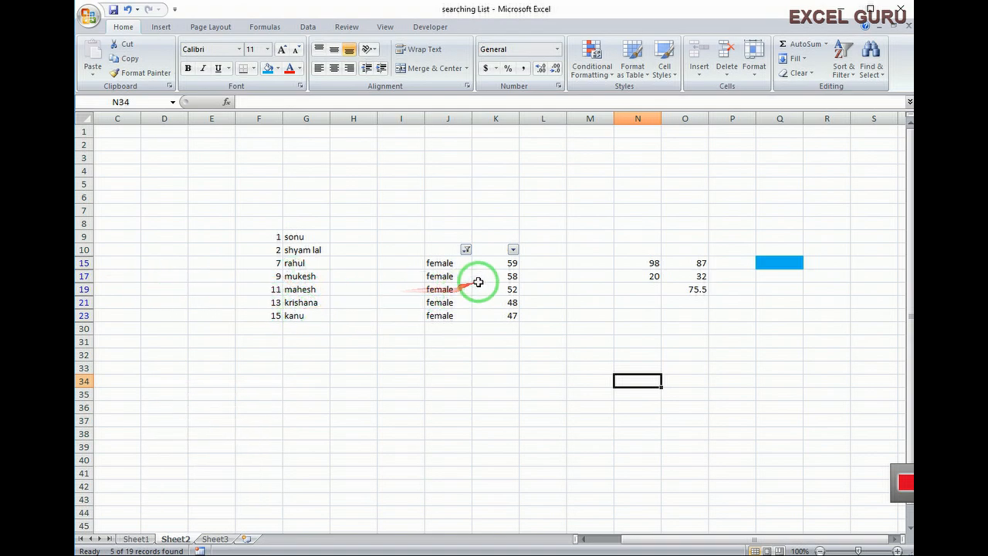
Include male alongside female in the column J filter, and restore all rows by selecting every value.
click(466, 251)
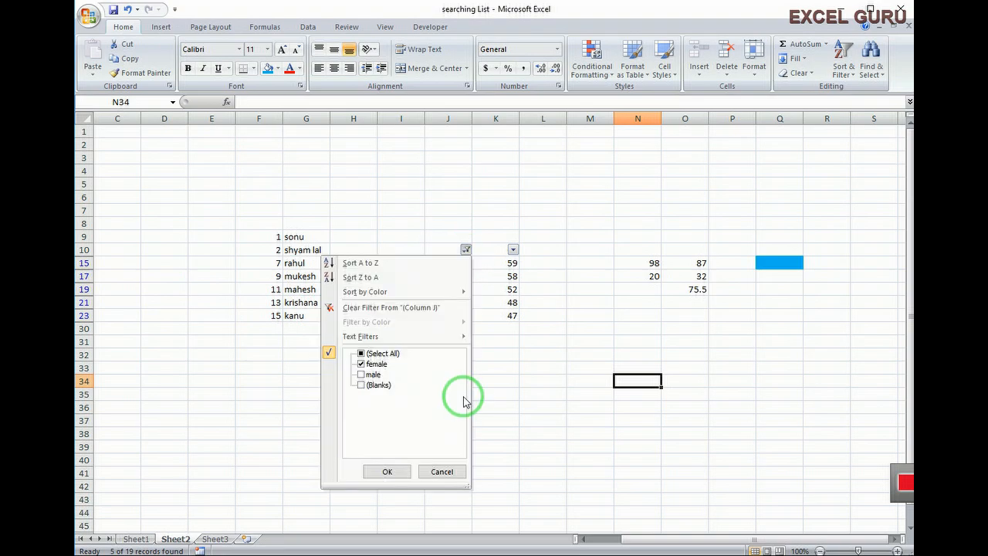
click(360, 375)
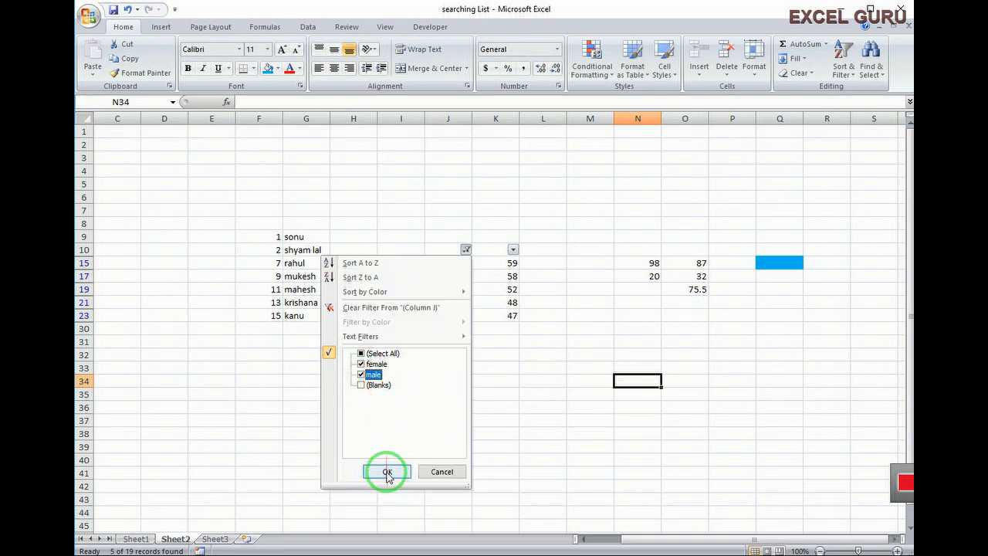
click(387, 471)
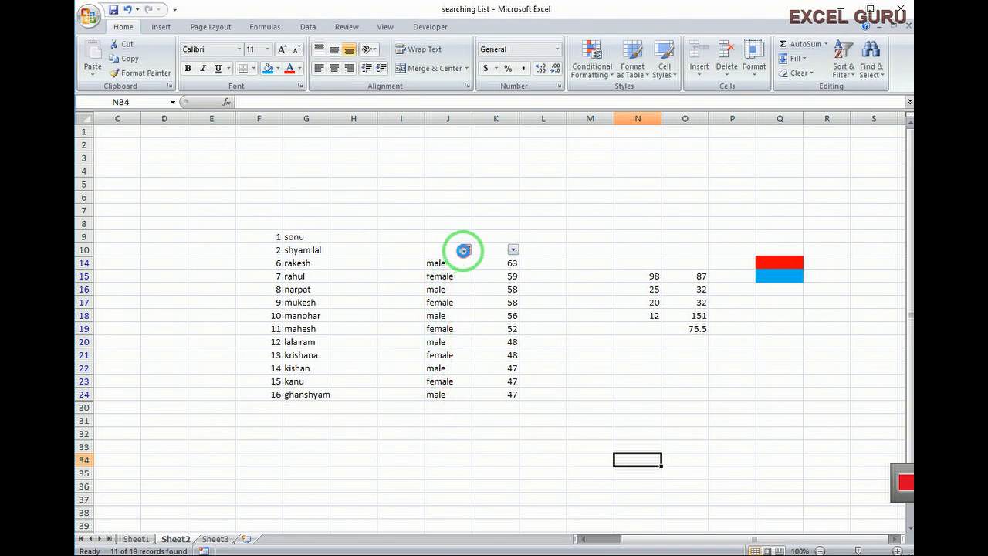
click(463, 250)
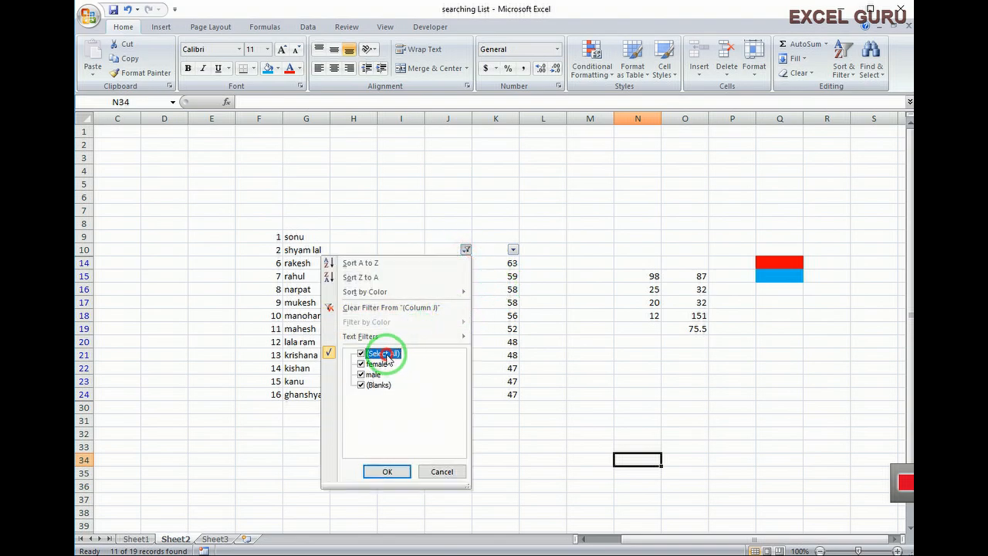
click(378, 471)
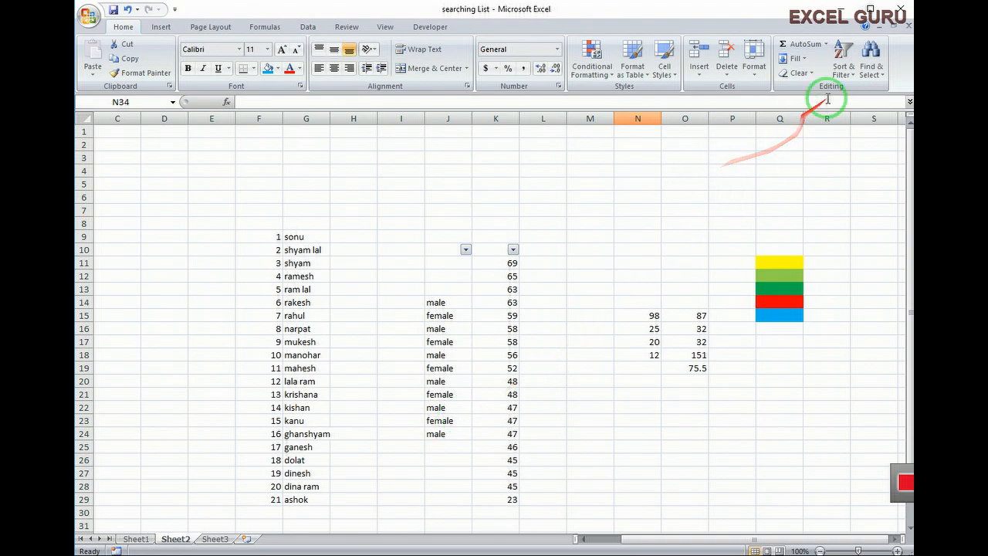
click(849, 69)
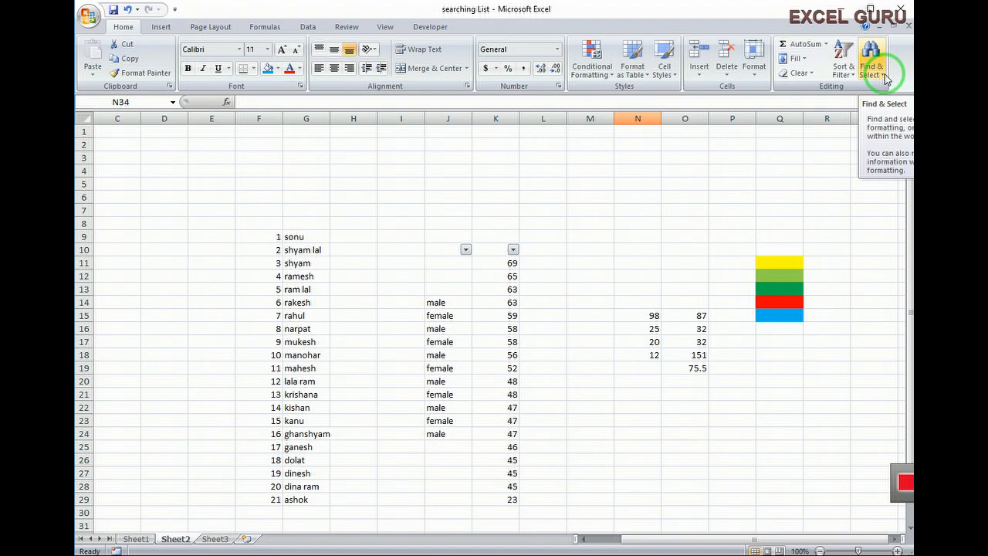
Find the name stored in cell G19 with the Find command and close the search dialog.
click(884, 74)
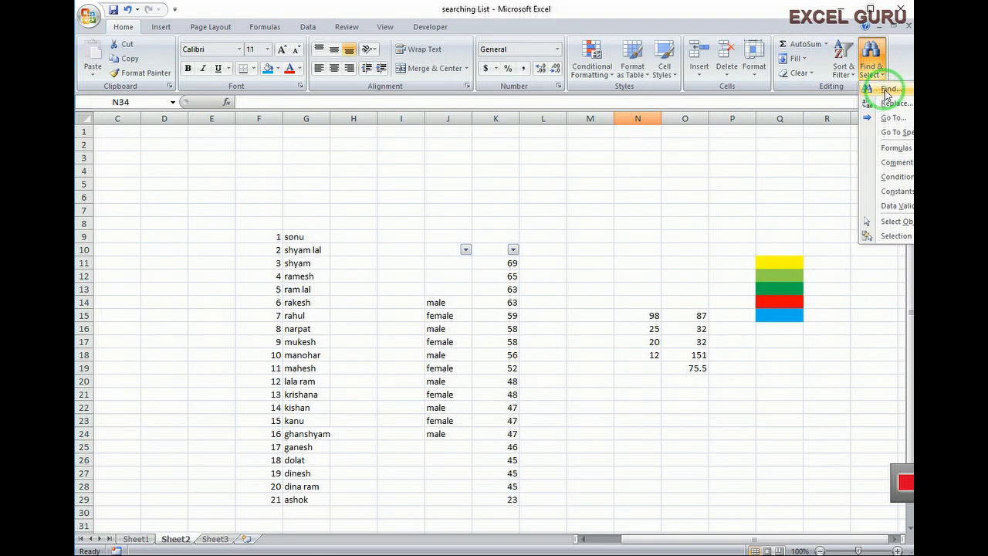
click(887, 90)
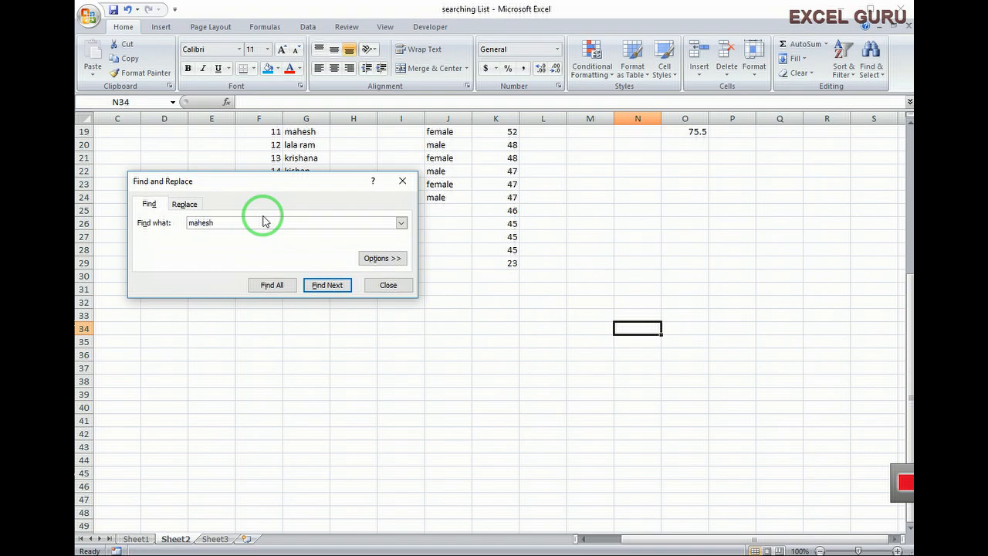
click(327, 285)
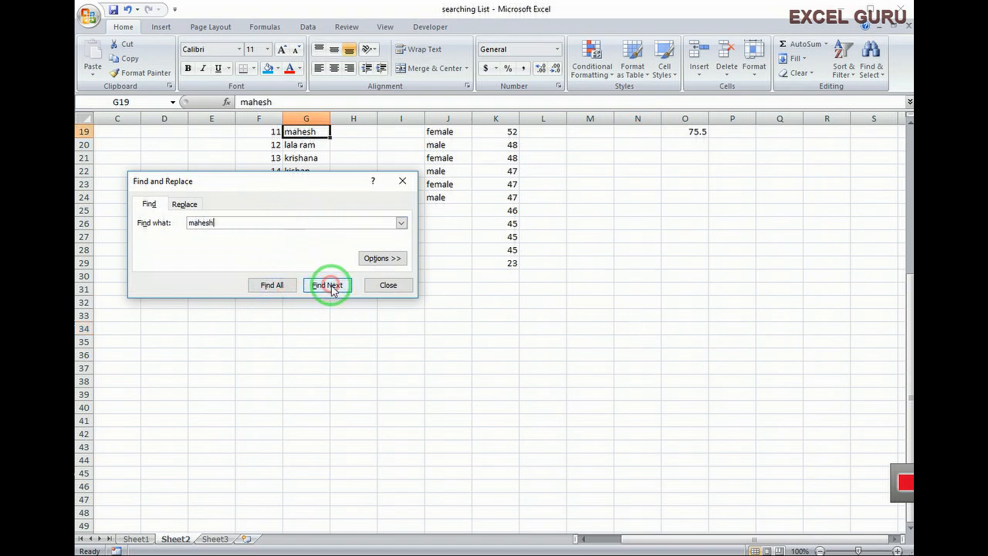
click(388, 285)
scroll(432, 278, up, 2)
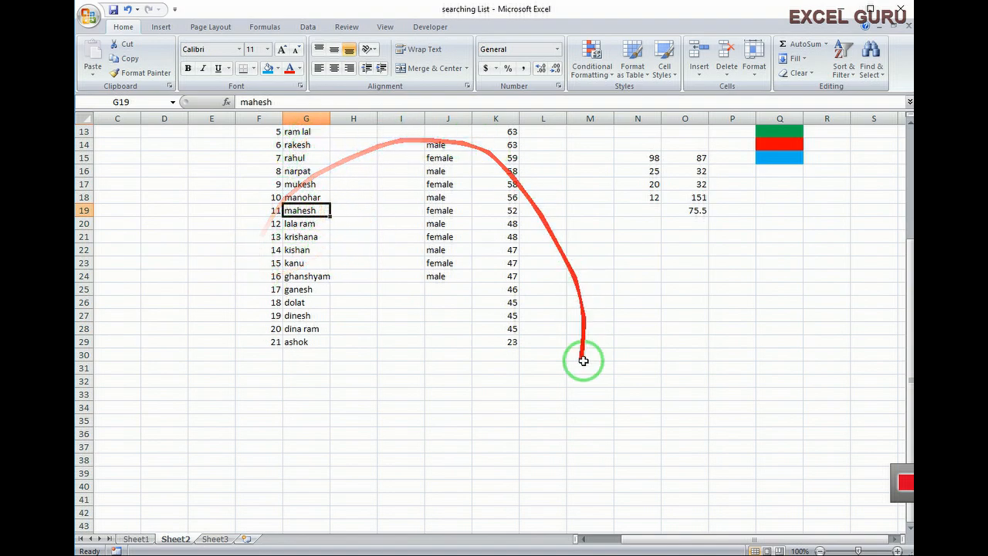
scroll(321, 308, up, 3)
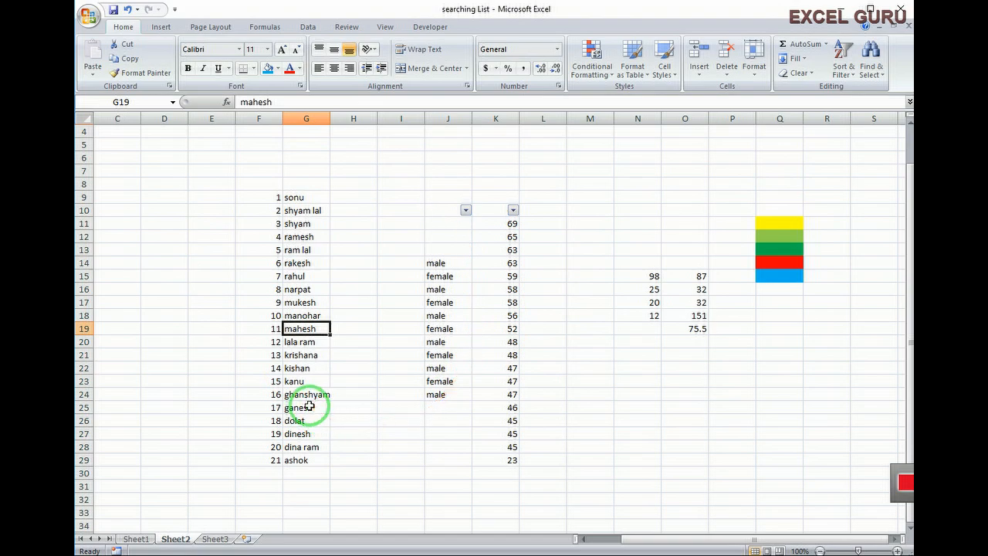
Replace the name in cell G19 with the name already listed in G27, using the Replace command.
click(872, 69)
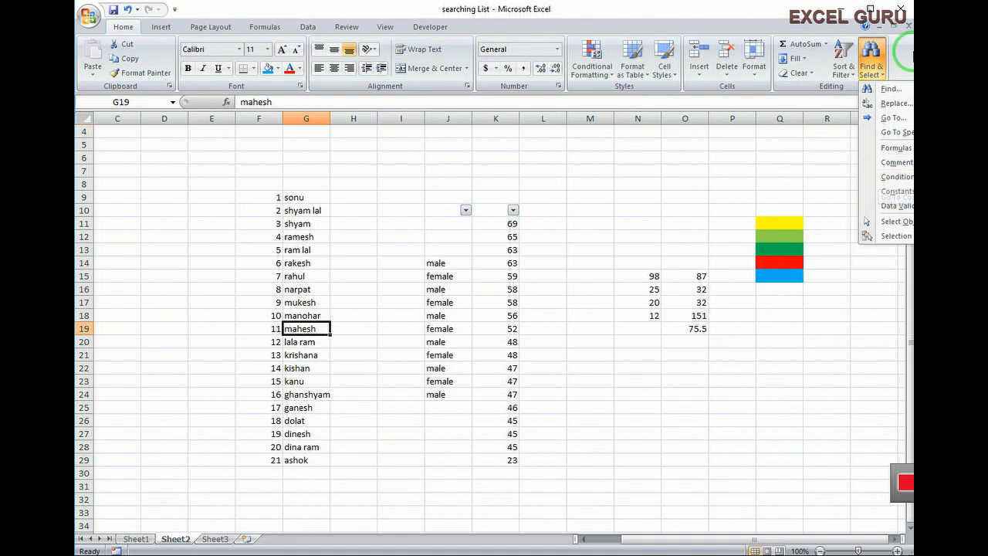
click(903, 106)
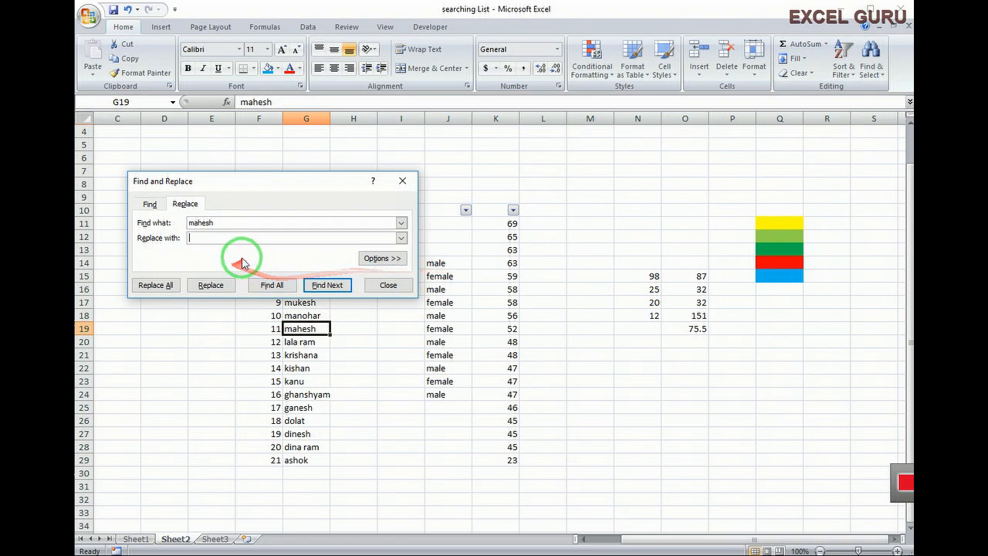
click(209, 238)
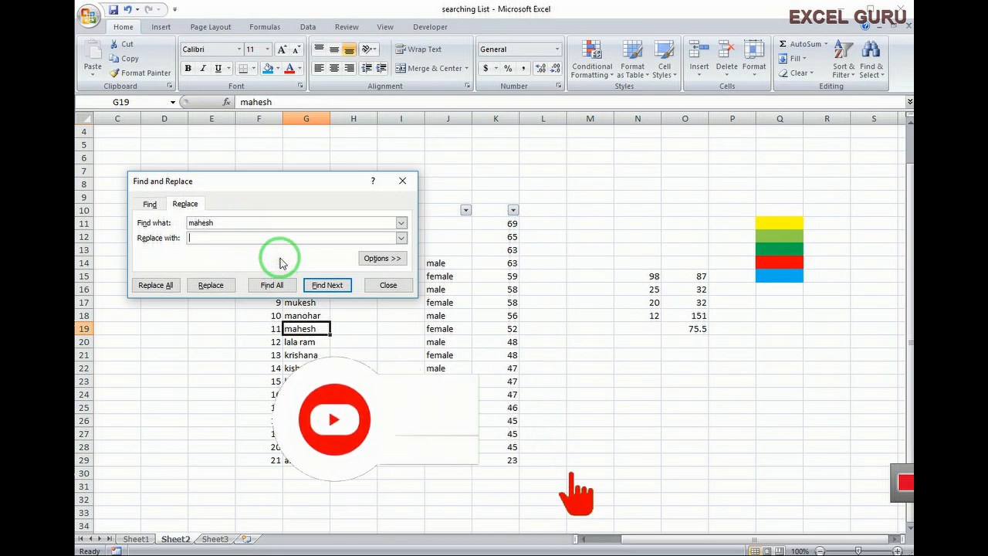
text(d)
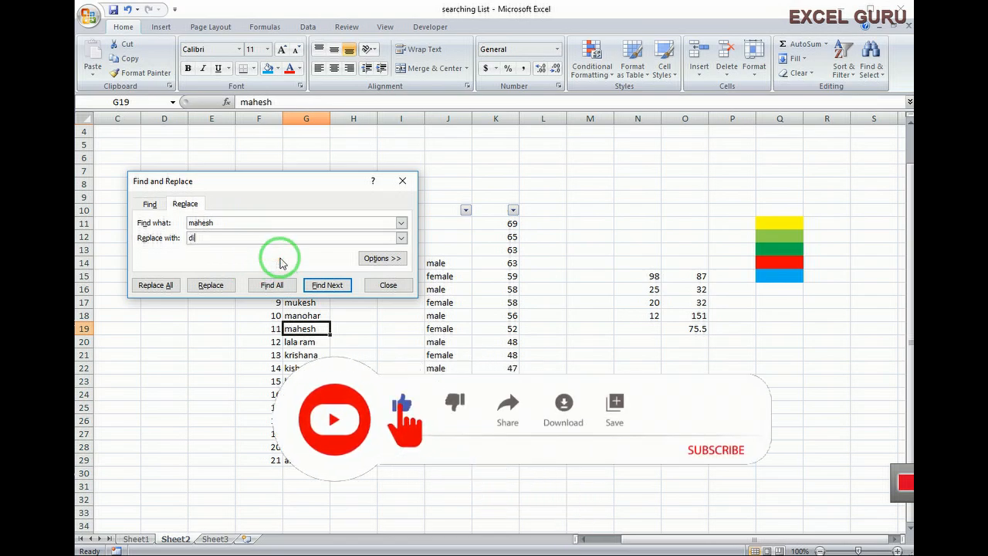
text(inesh)
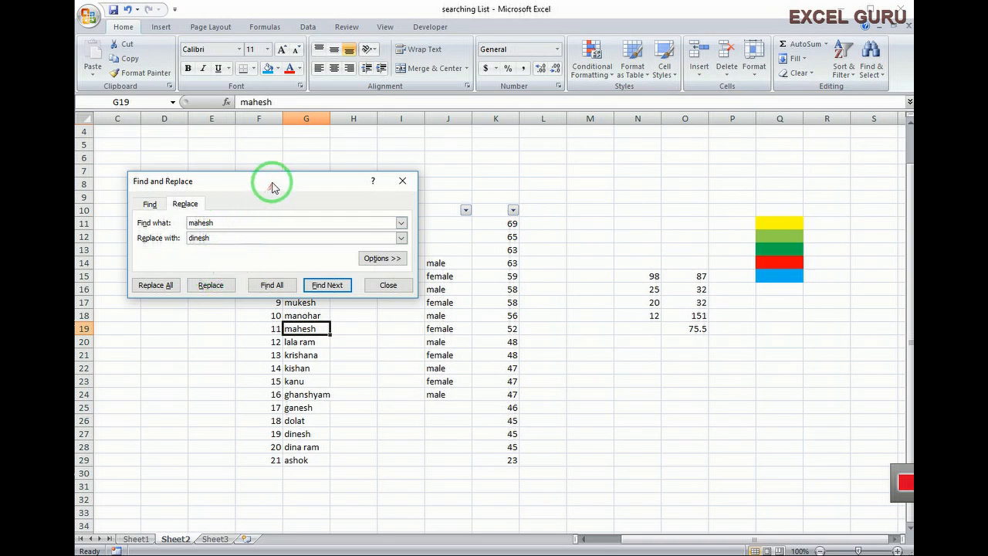
drag(272, 186, 571, 179)
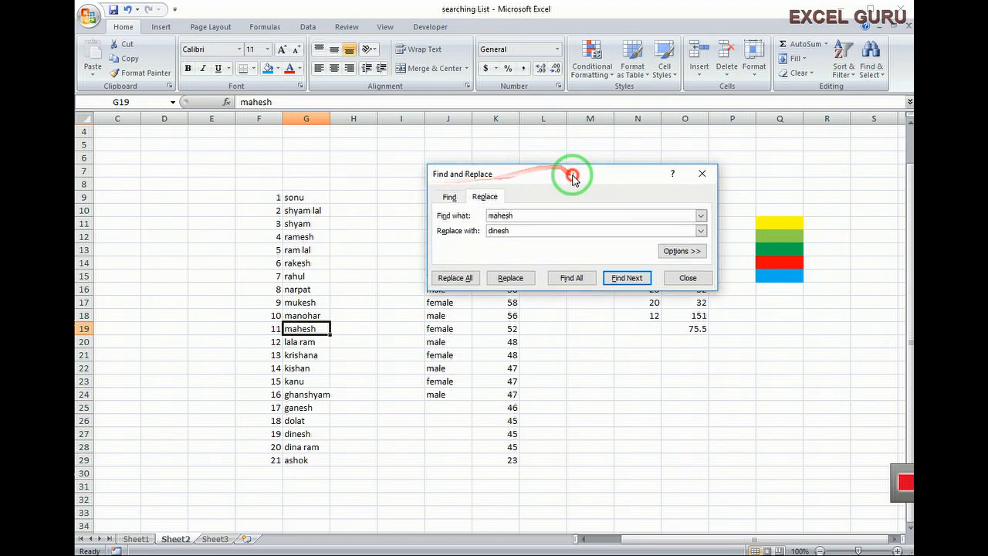
click(515, 282)
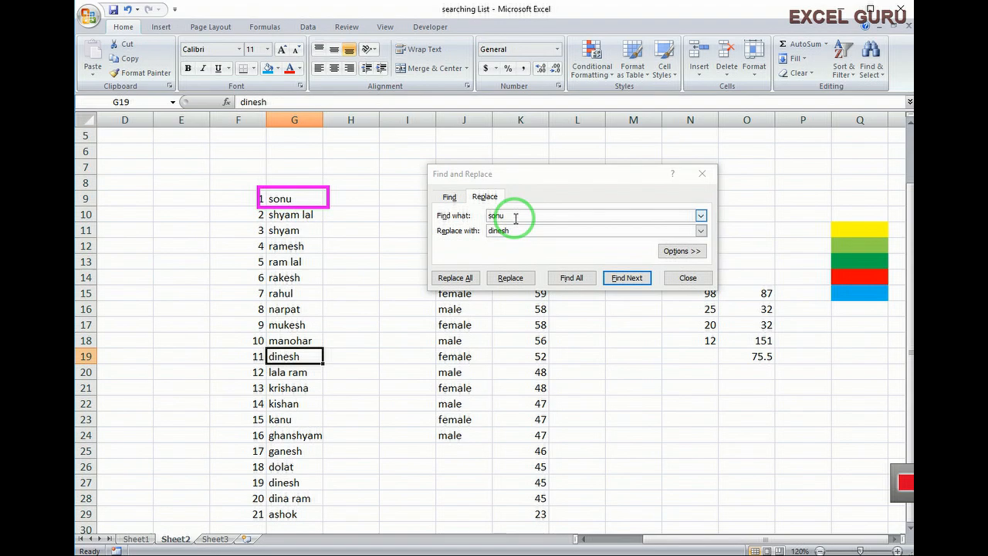
Set a new replacement name for the first list entry in G9, and enter that entry's current name in cell J29 as well.
drag(510, 230, 437, 229)
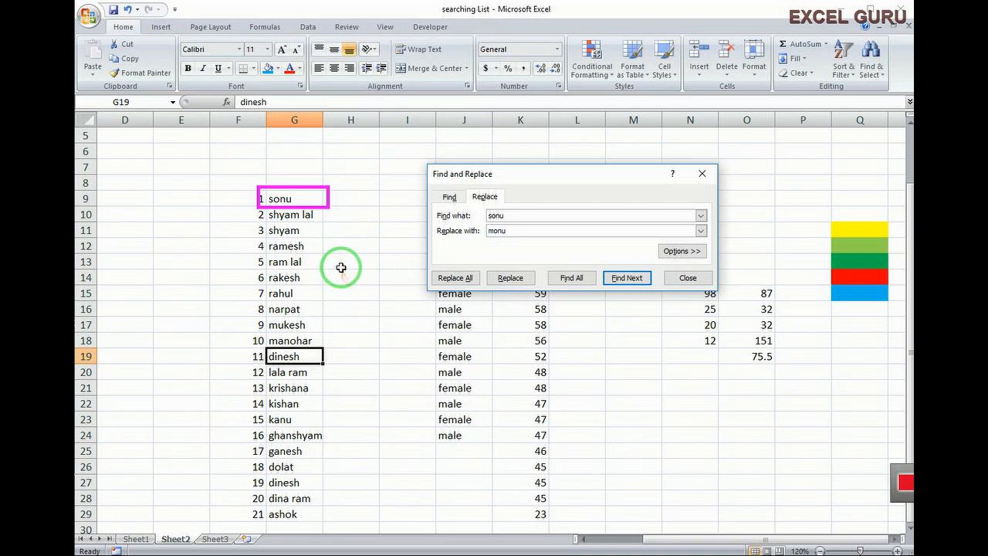
click(439, 474)
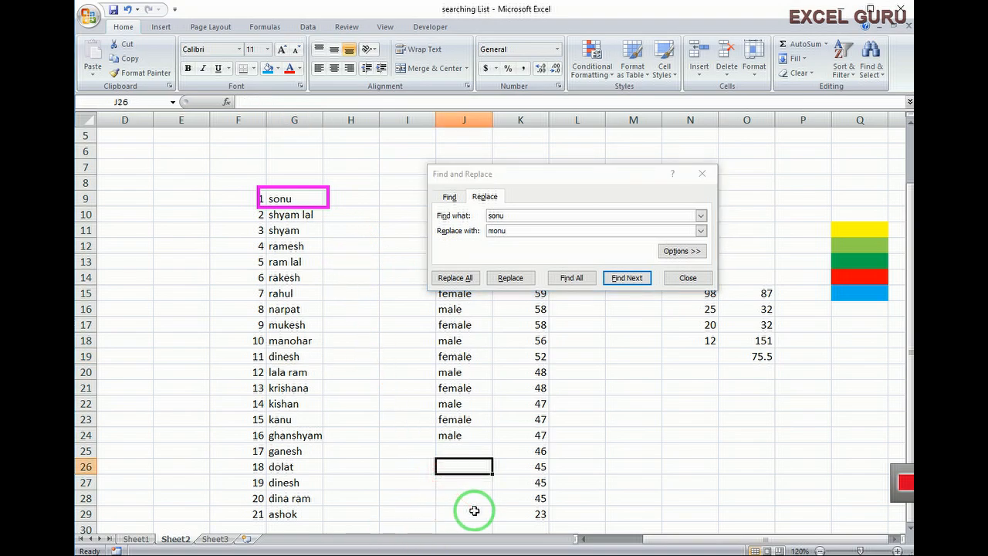
click(458, 515)
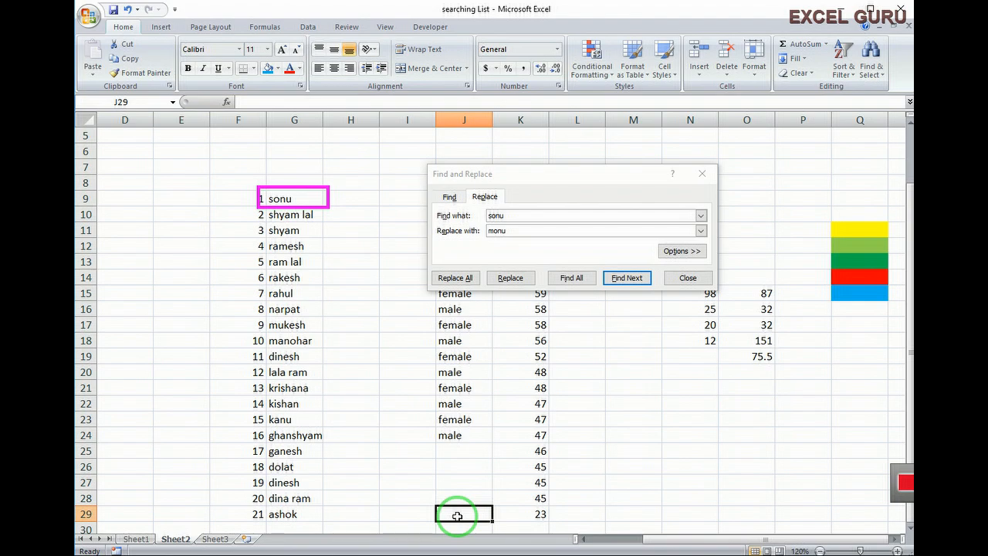
text(son)
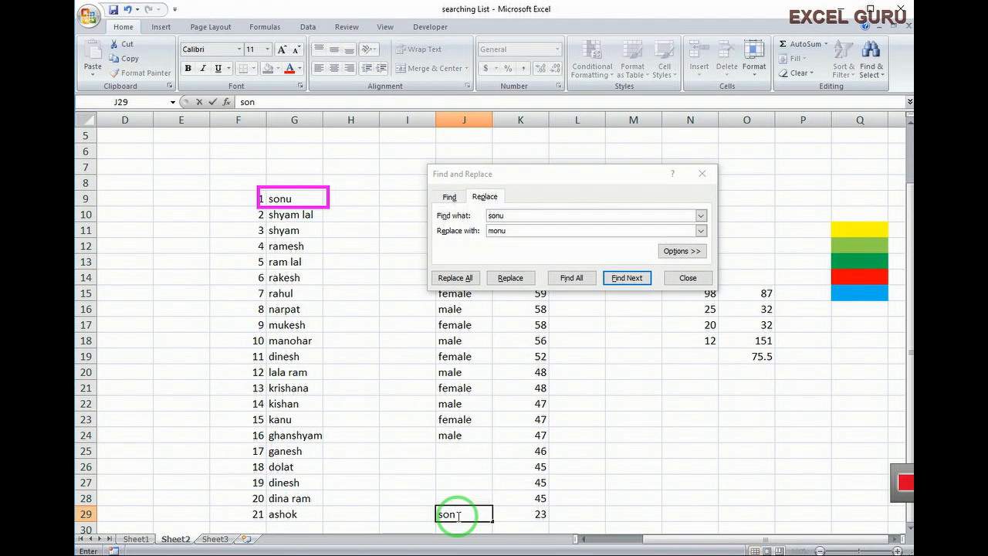
text(u)
Replace the searched name with the new one in cells G9 and J29, one occurrence at a time.
click(510, 278)
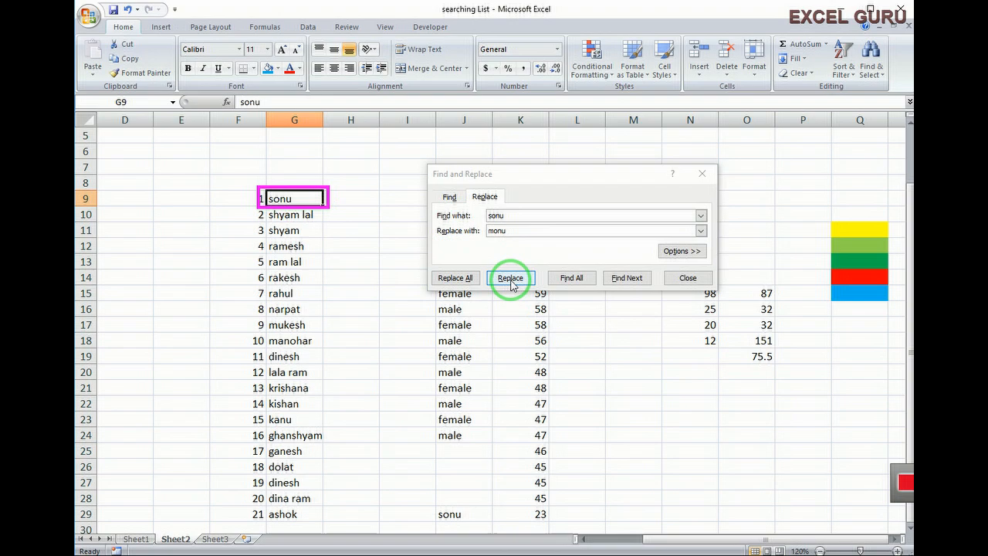
click(511, 278)
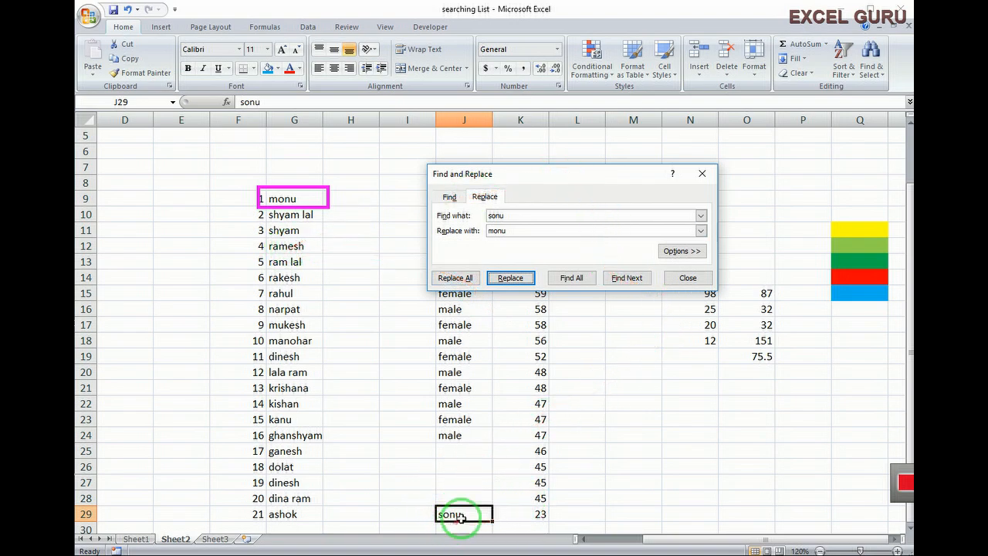
click(509, 279)
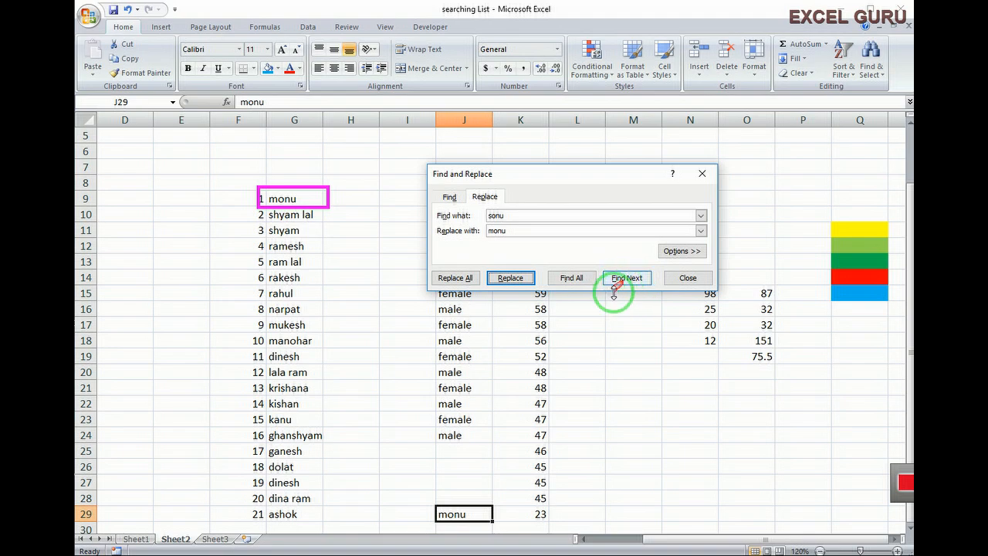
Expand the replace options, turn on Match case, and try to replace the searched name again.
click(695, 252)
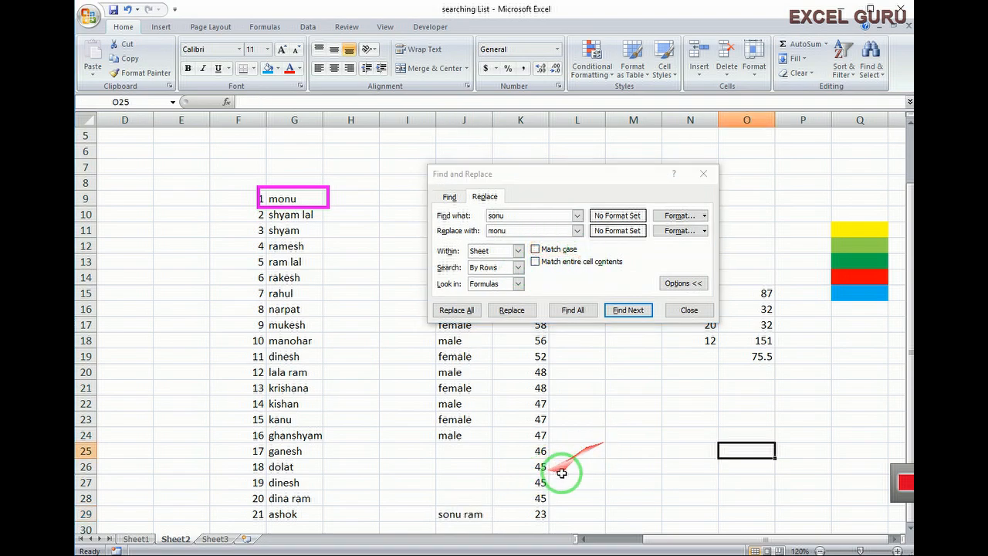
click(408, 467)
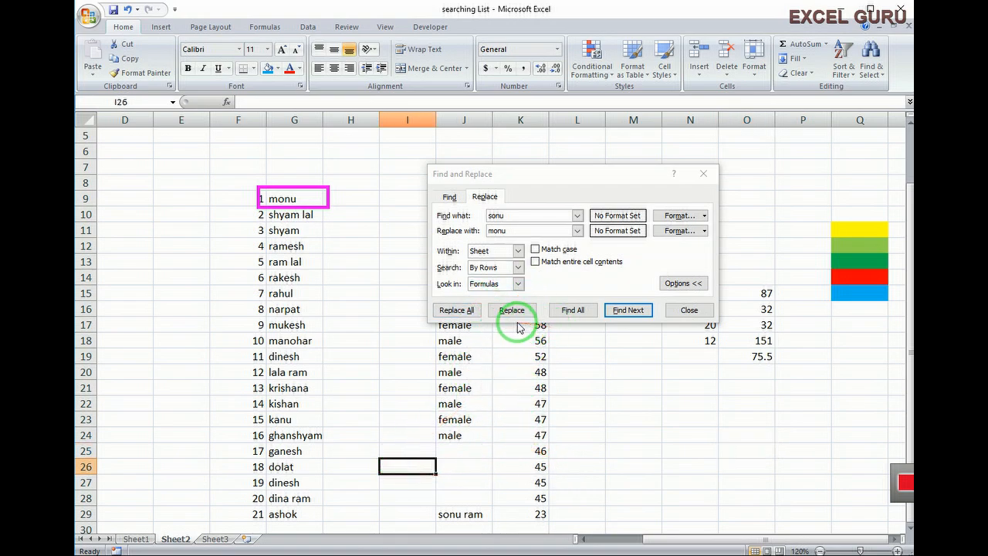
click(534, 250)
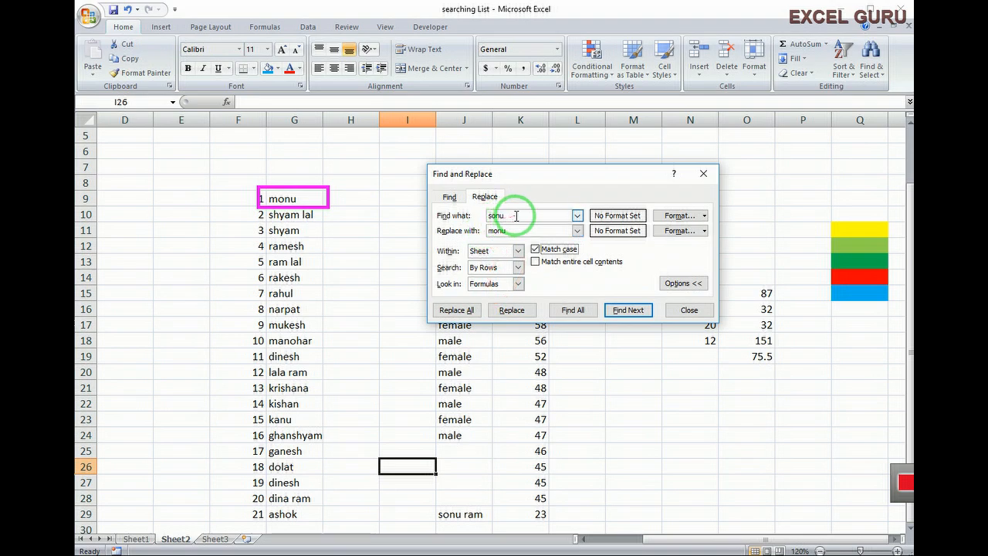
click(504, 310)
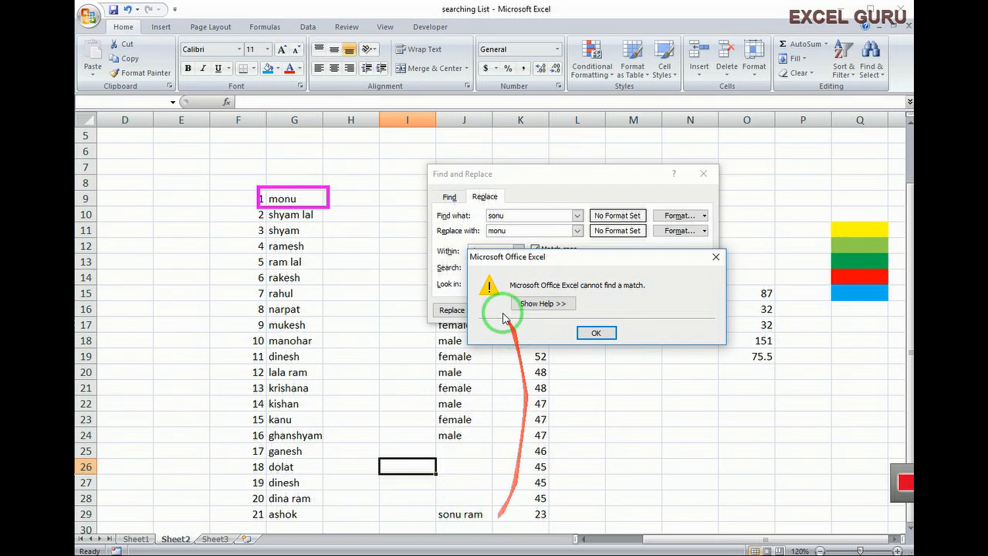
click(593, 334)
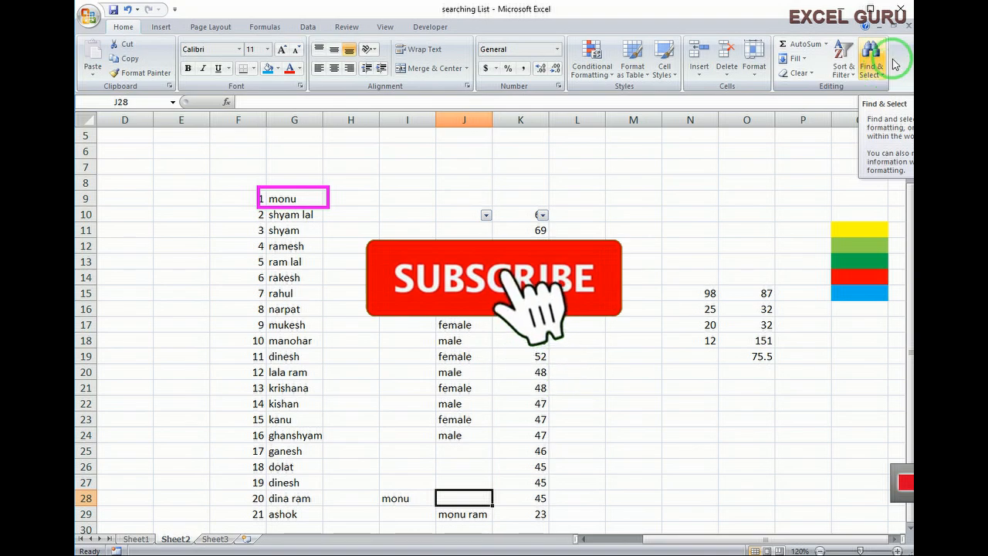
Use Go To Special to select the sheet's last cell, and use it again to select the blank cells.
click(884, 73)
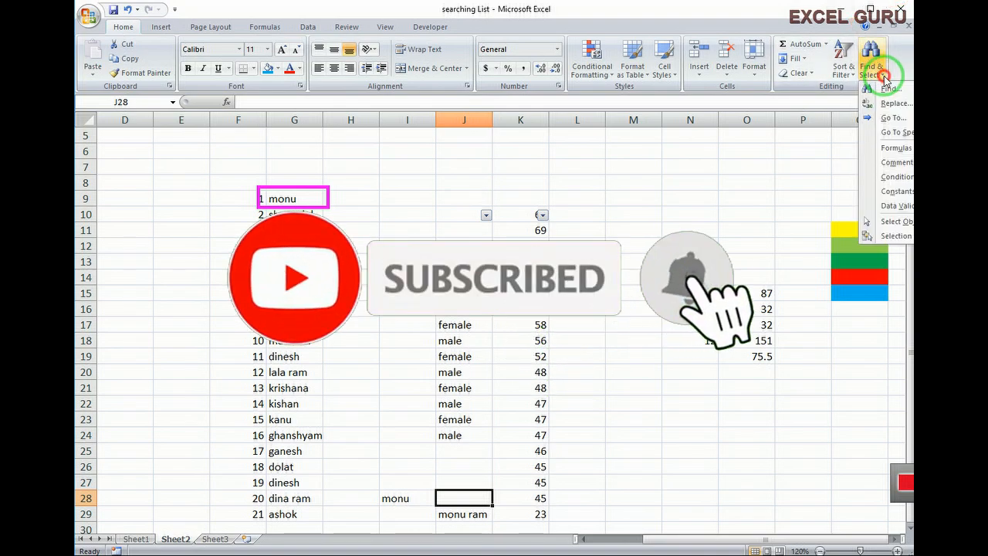
click(894, 118)
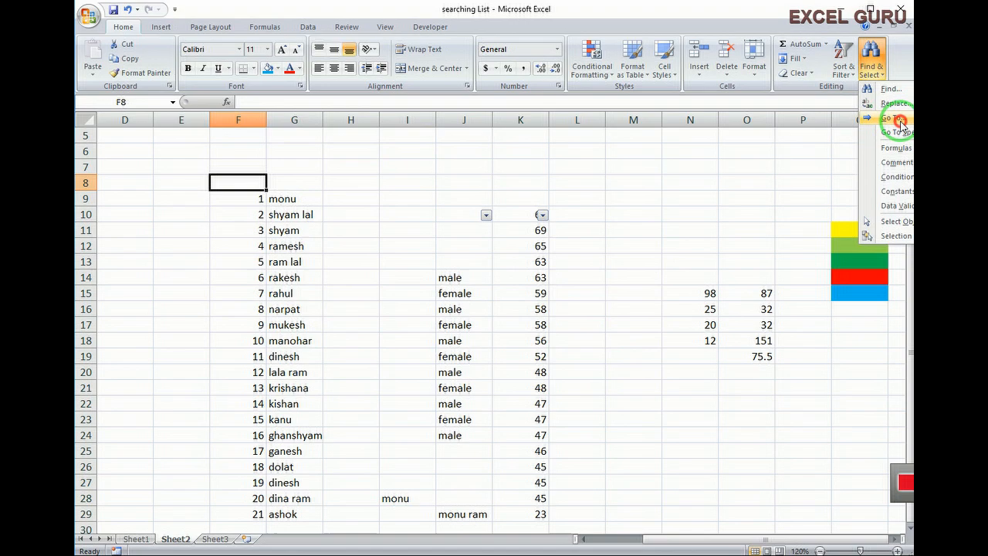
click(898, 118)
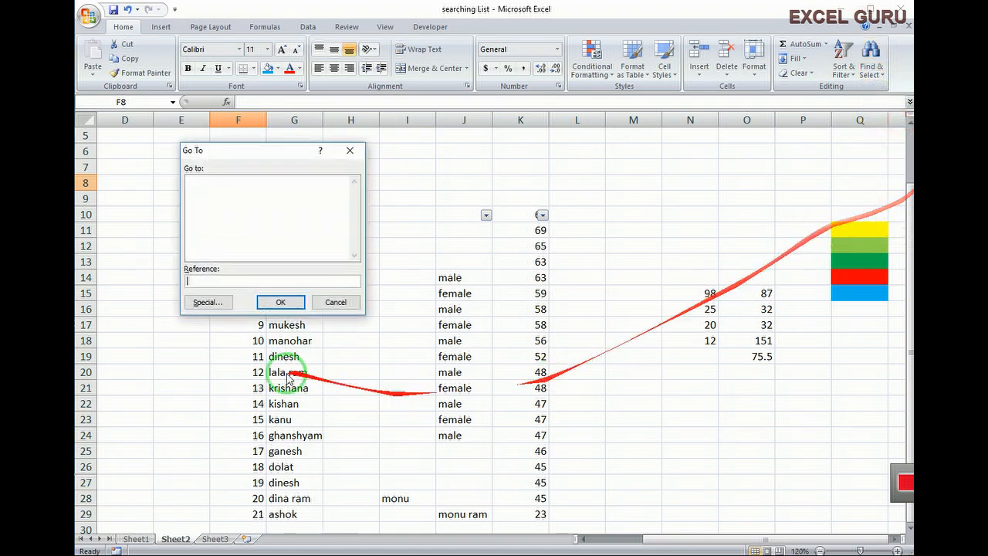
click(214, 306)
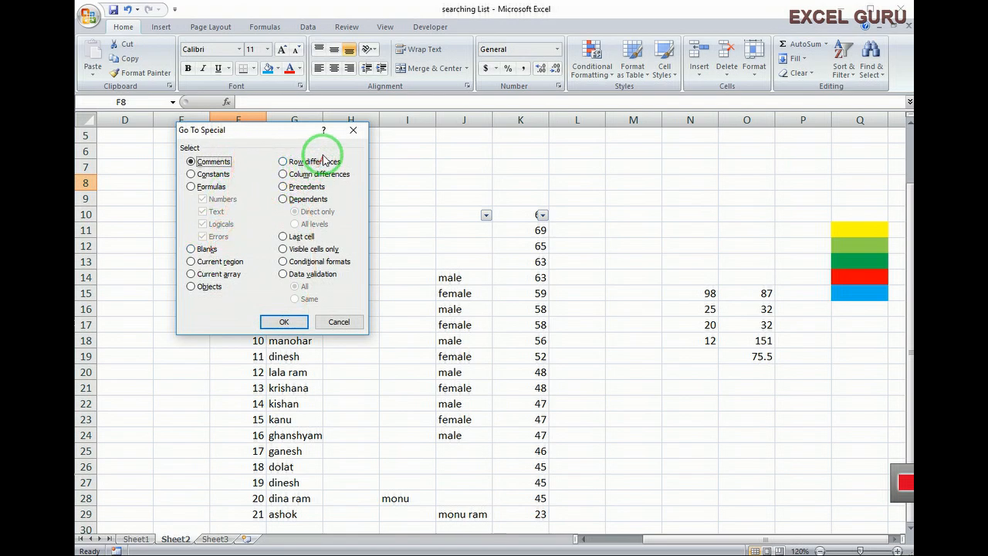
click(283, 237)
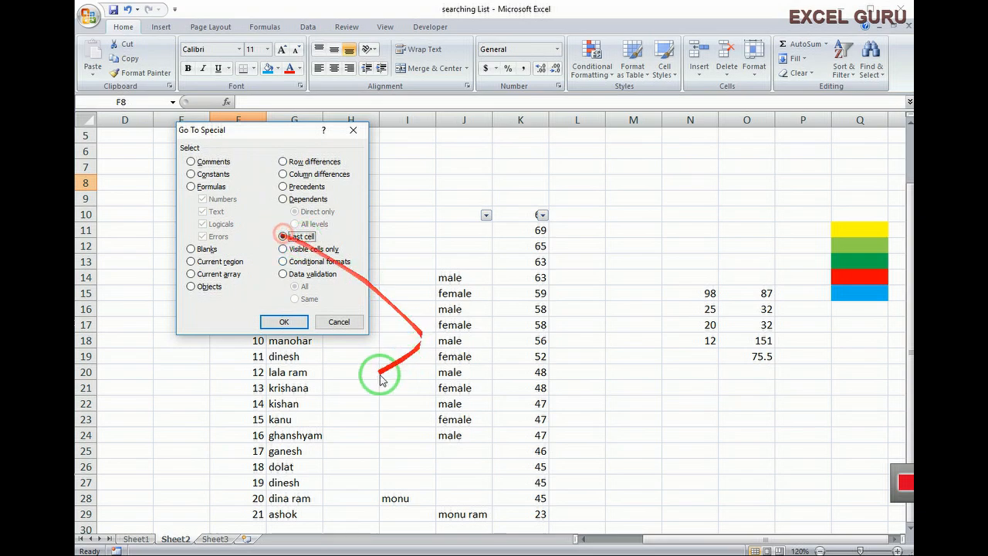
click(284, 322)
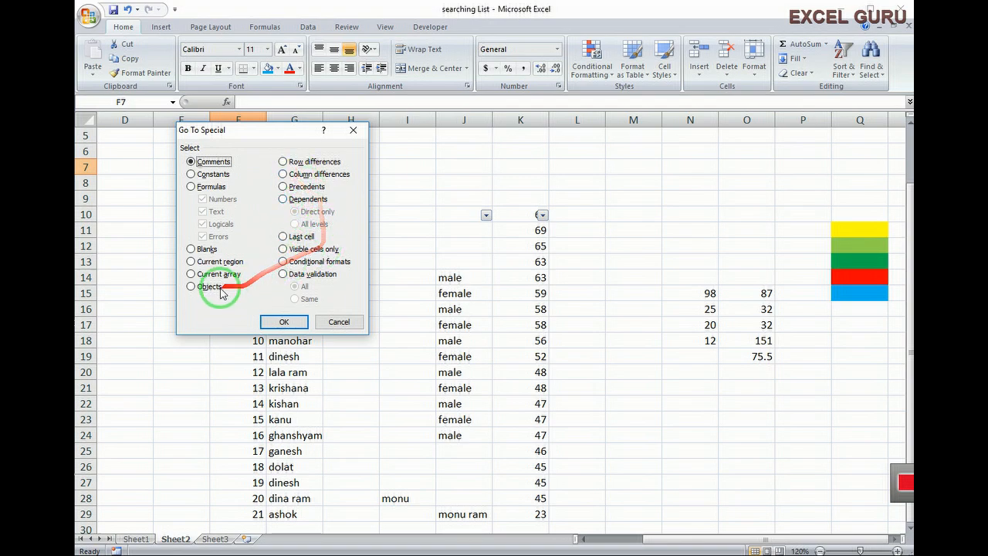
click(192, 250)
click(285, 323)
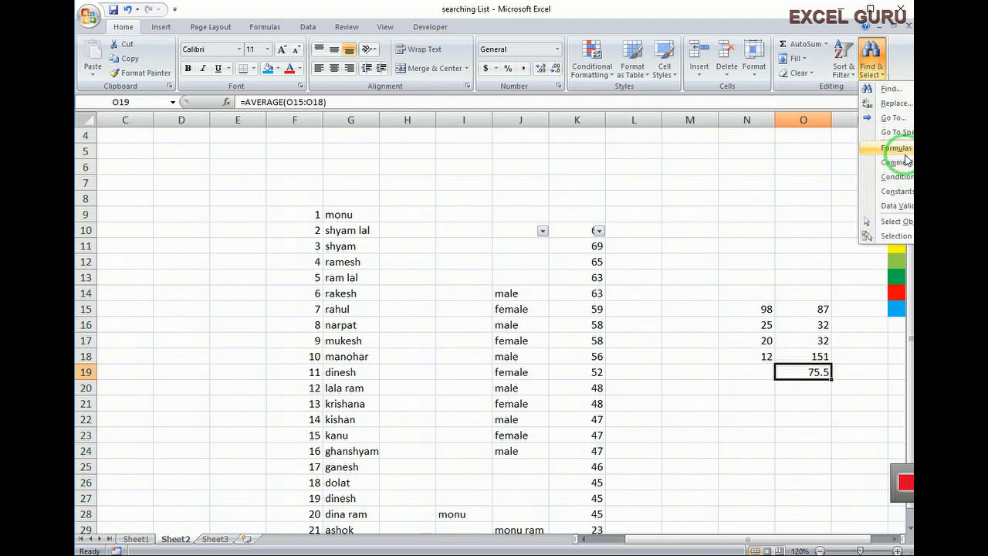
Select all cells containing formulas, clear that selection by picking empty cells such as O20, and select the formula cells again.
click(896, 159)
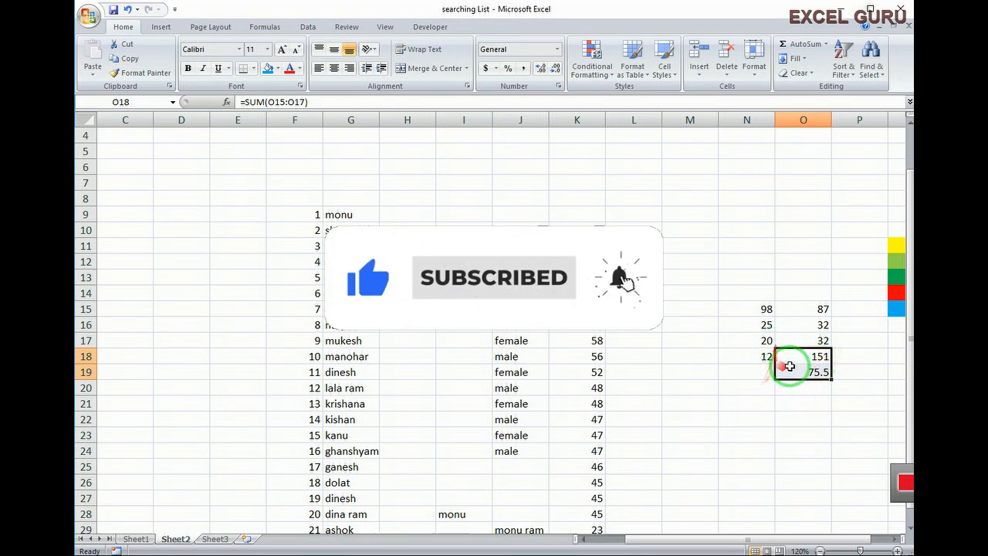
click(795, 415)
click(728, 383)
click(805, 384)
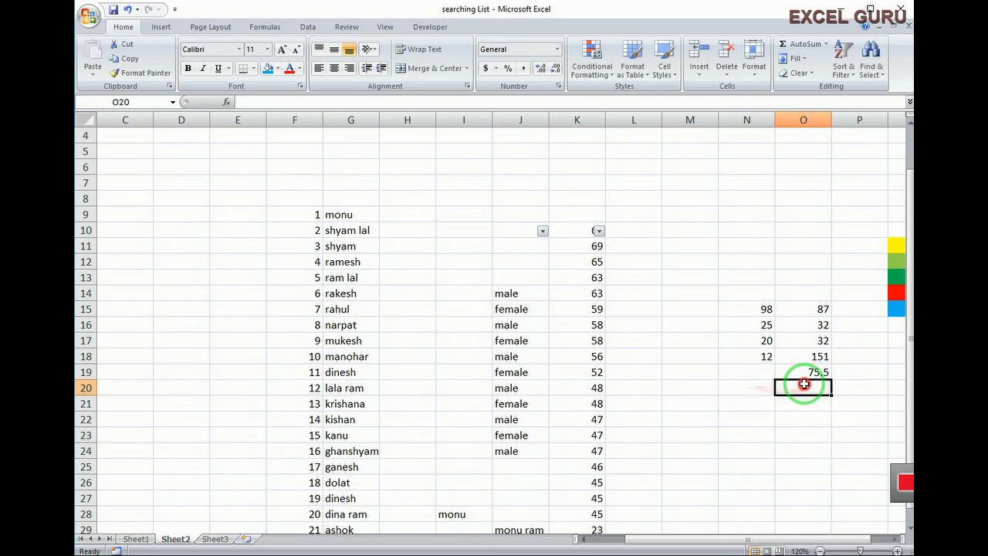
click(870, 66)
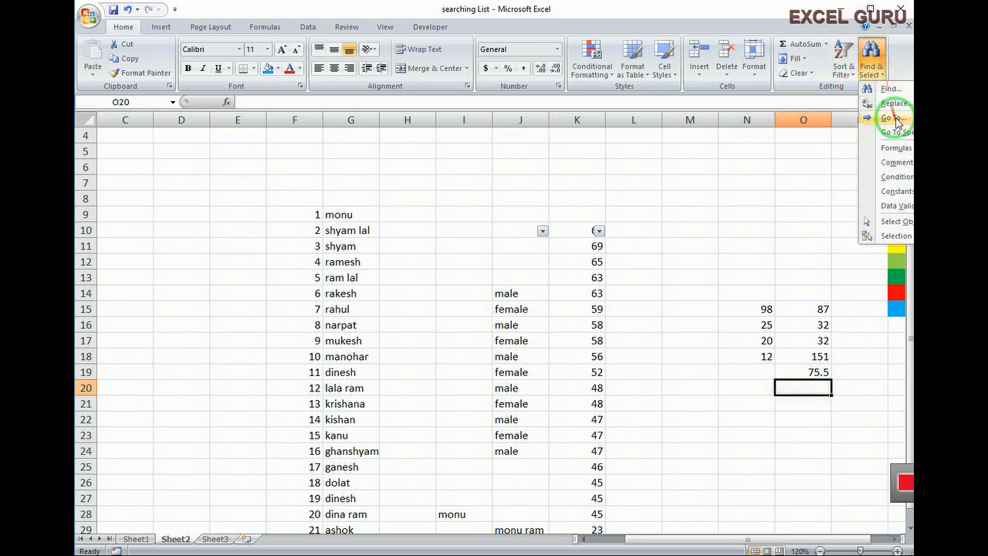
click(903, 162)
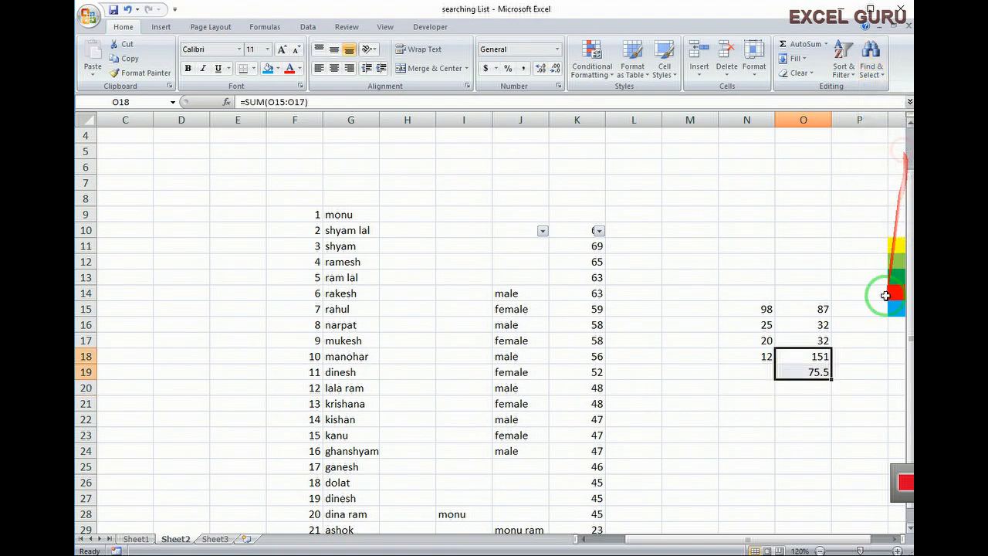
Clear the formula selection by picking O18 and the empty cell L7, and select all cells containing formulas again.
click(811, 356)
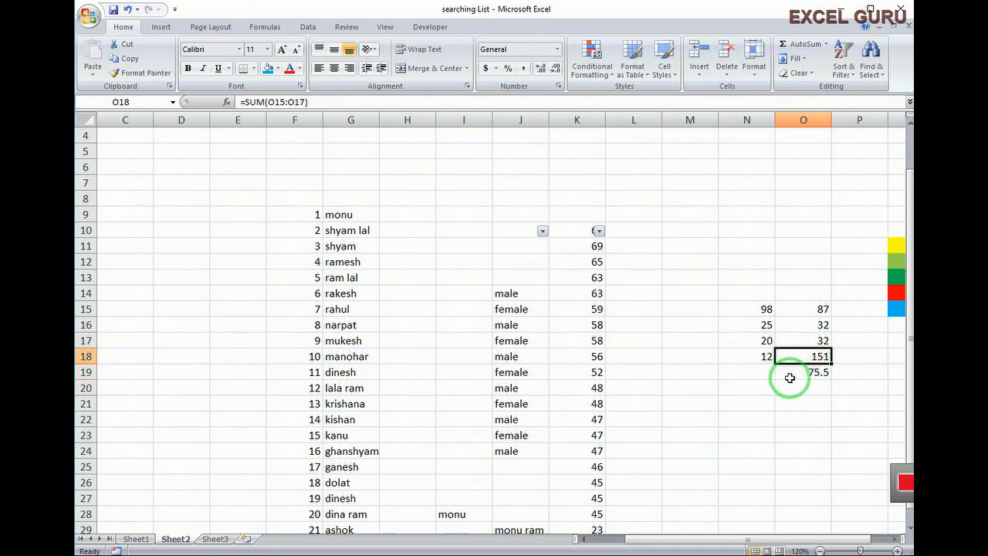
drag(789, 378, 791, 374)
click(633, 181)
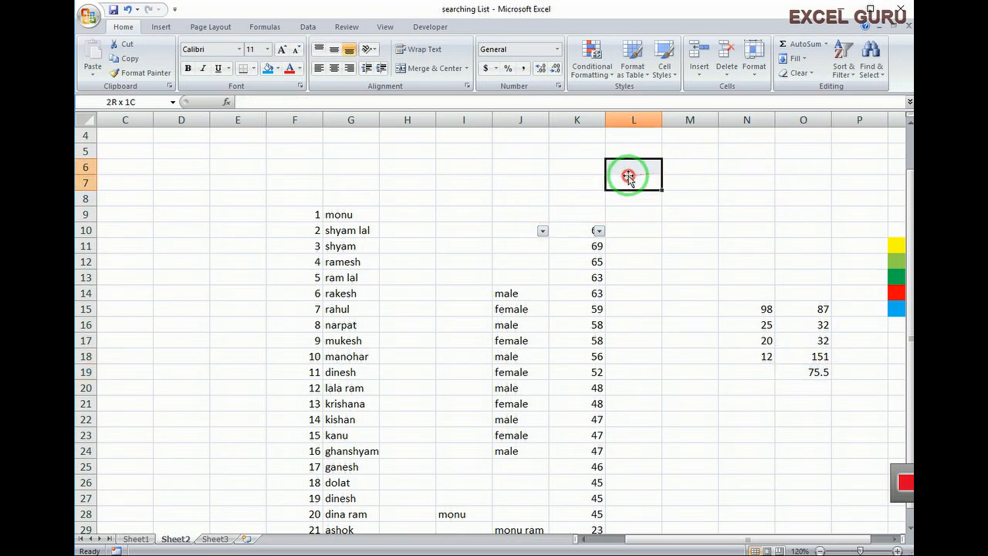
click(880, 85)
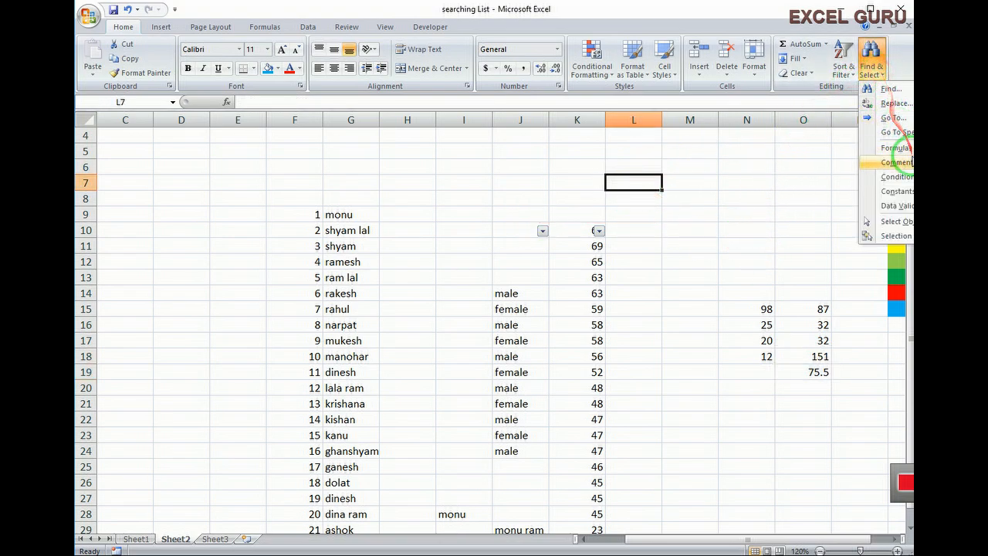
click(896, 149)
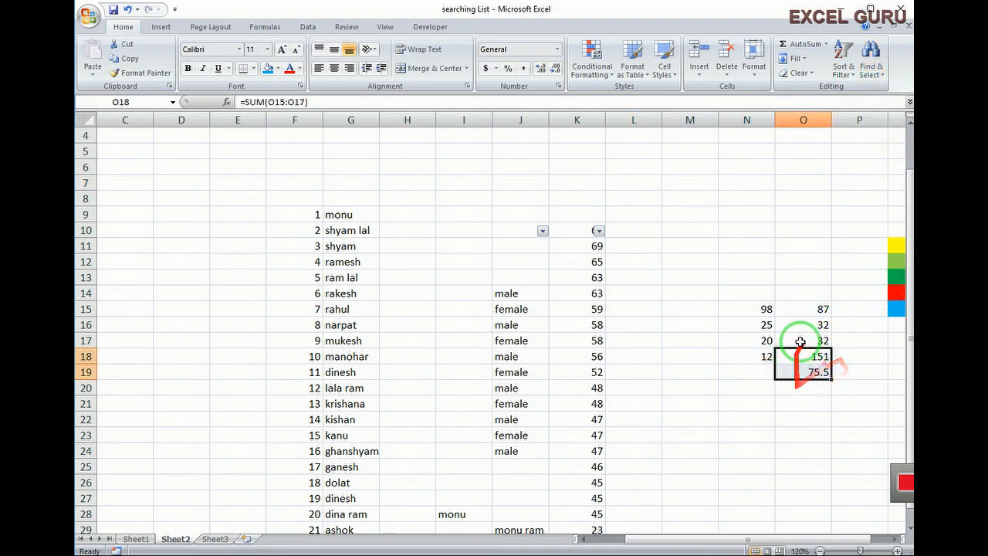
Try to select all cells with data validation on the sheet and dismiss the resulting message.
click(871, 66)
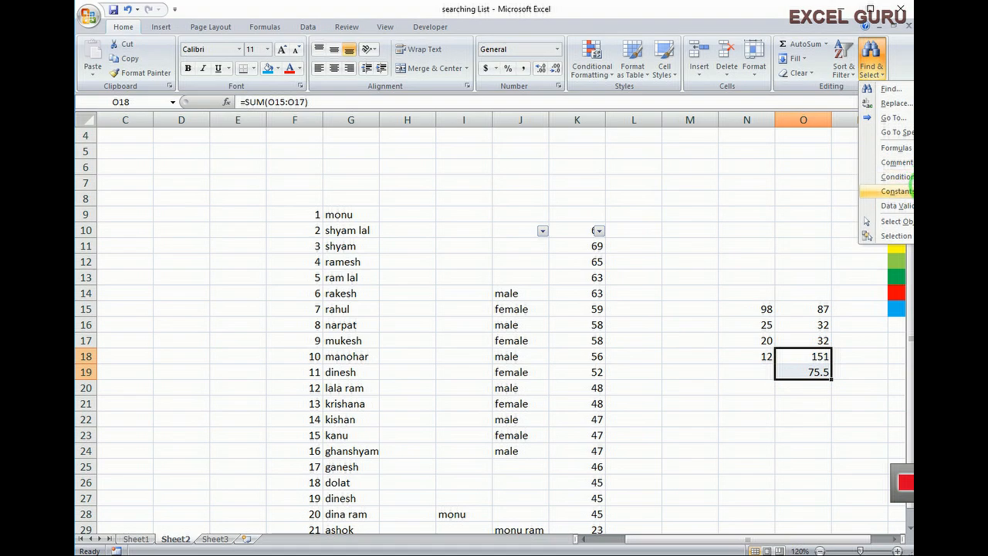
click(887, 206)
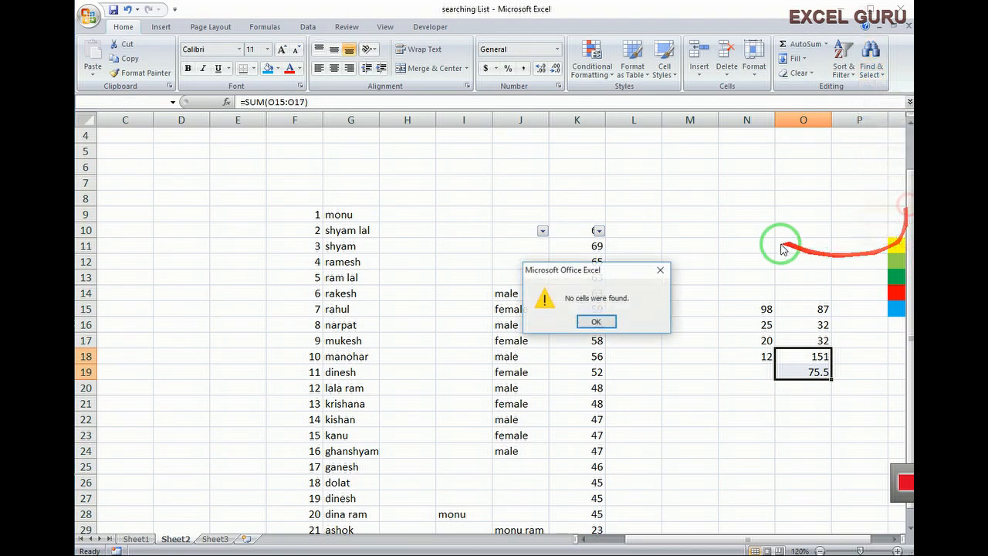
click(596, 321)
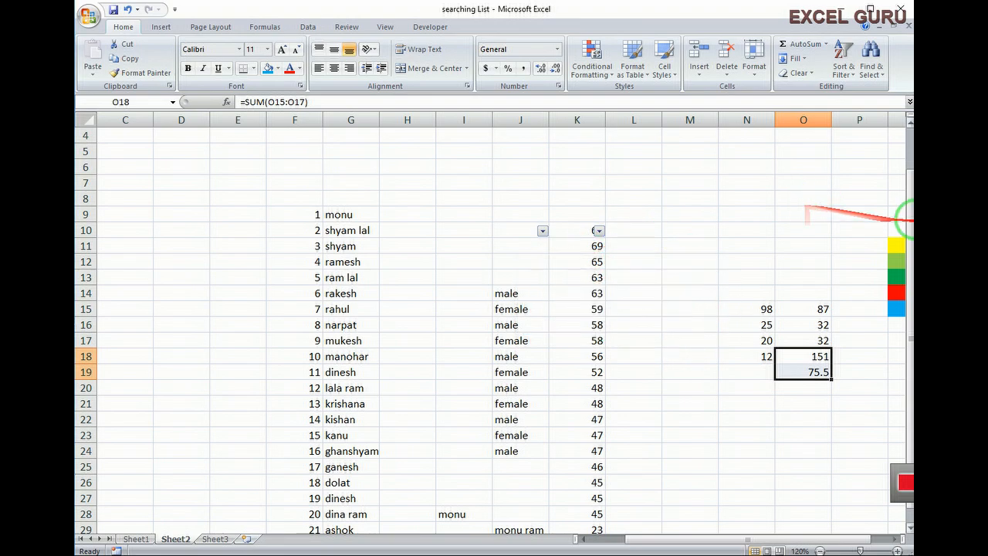
click(871, 61)
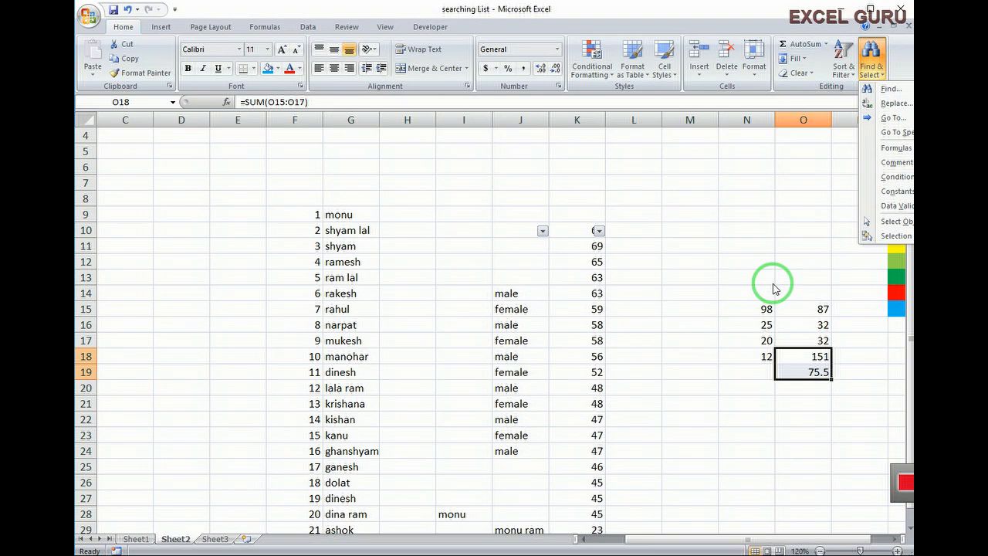
click(454, 279)
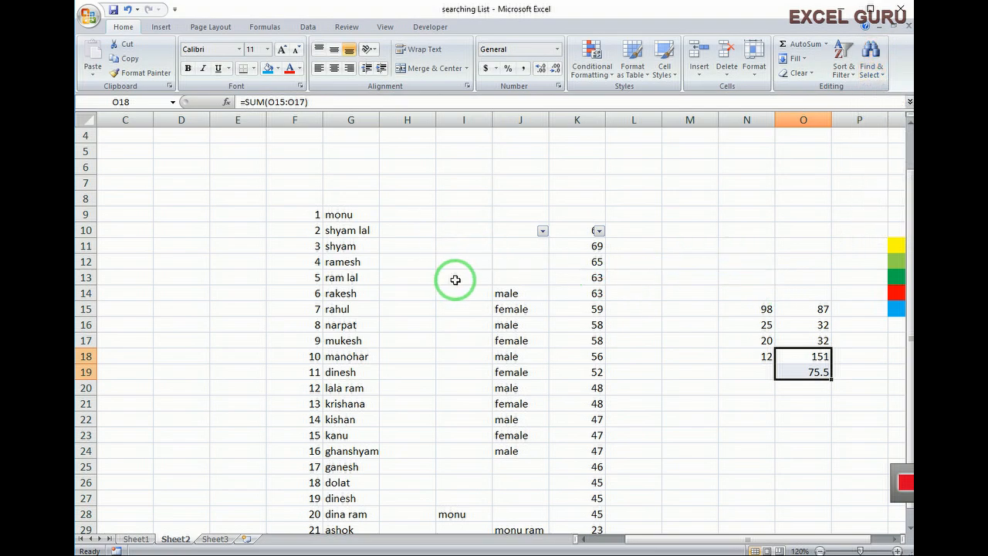